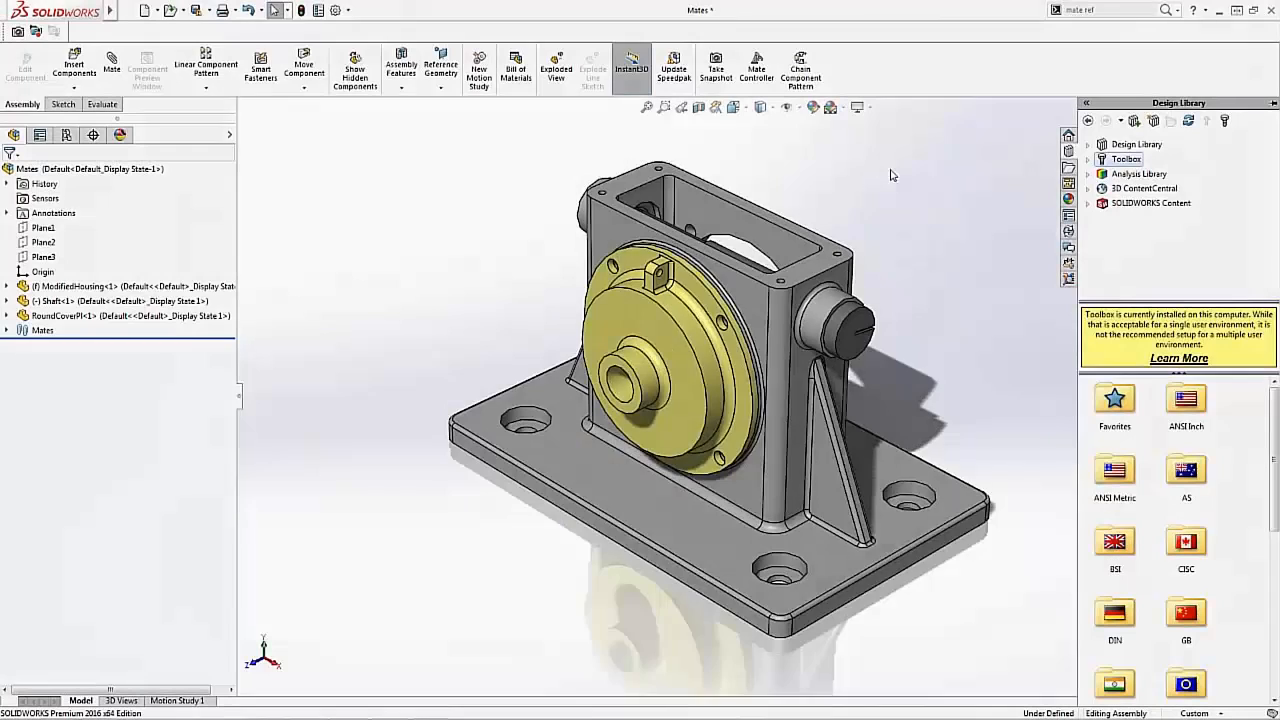
Browse the Toolbox library to the BSI hex bolts and screws category.
mouse_move(895, 175)
middle_mouse_down()
mouse_move(969, 167)
mouse_move(903, 180)
mouse_move(890, 196)
middle_mouse_up()
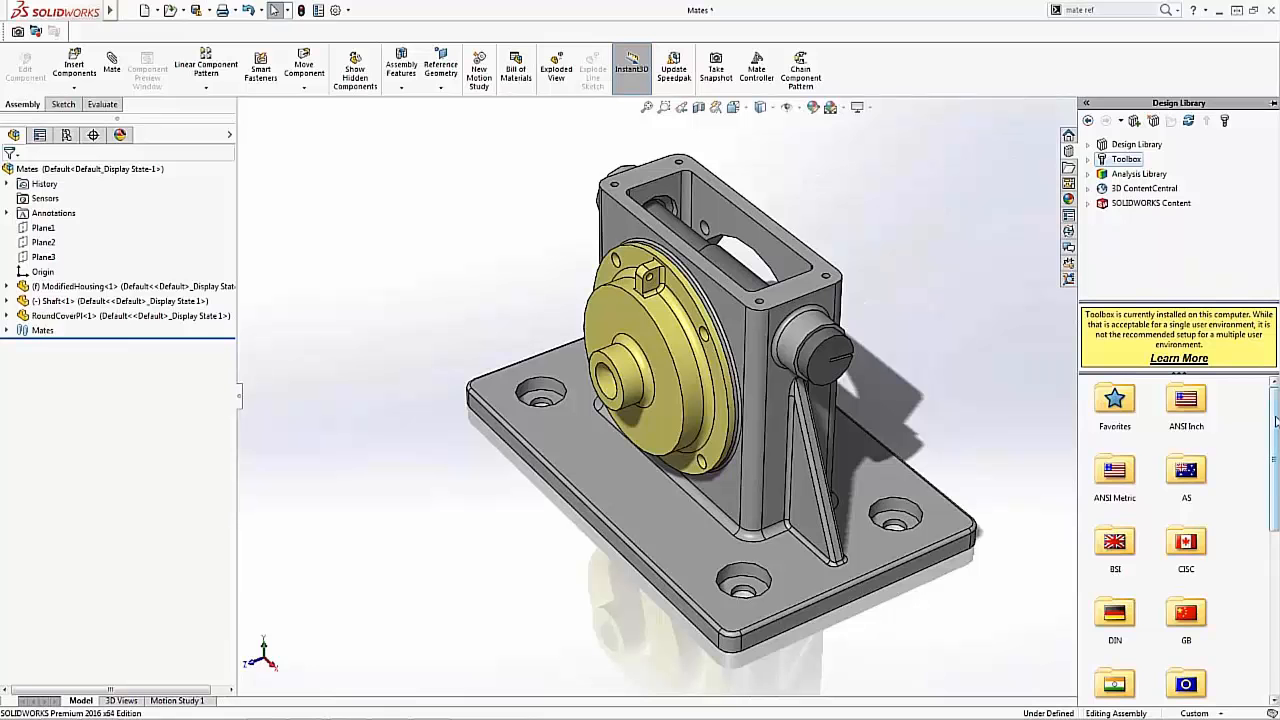
mouse_move(1275, 423)
left_mouse_down()
mouse_move(1276, 585)
mouse_move(1267, 404)
left_mouse_up()
double_click(1136, 537)
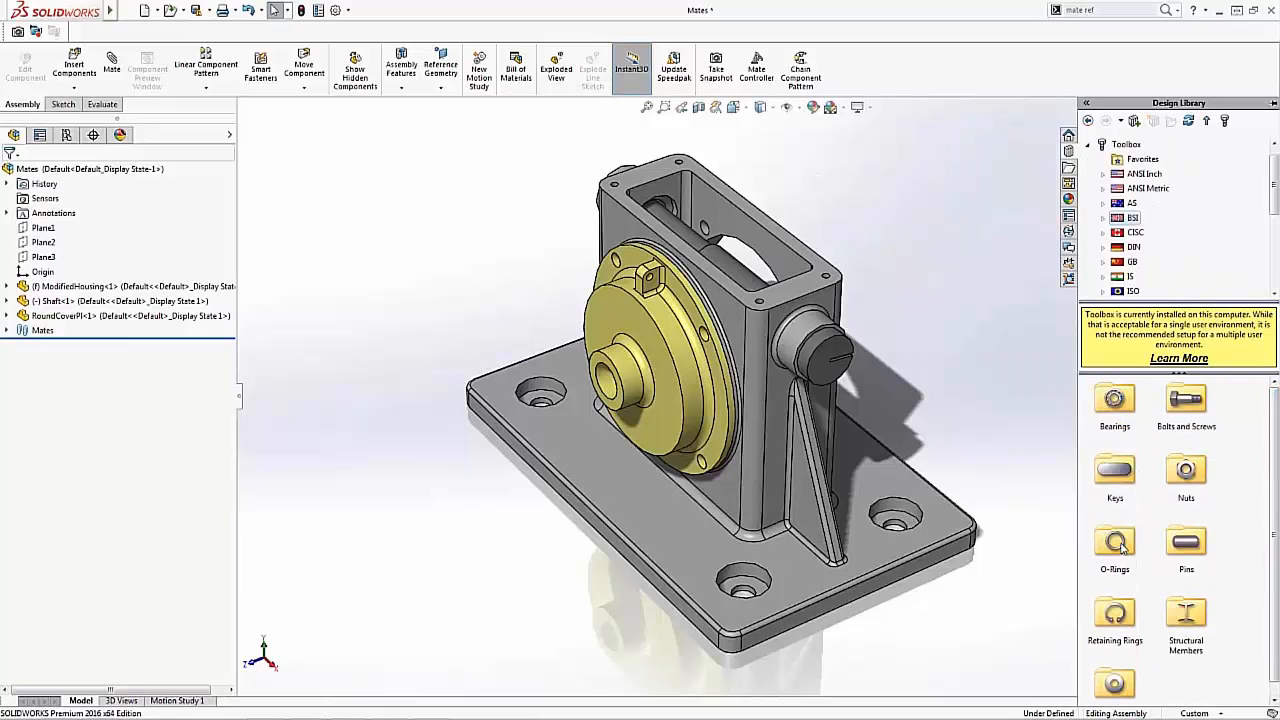
double_click(1186, 400)
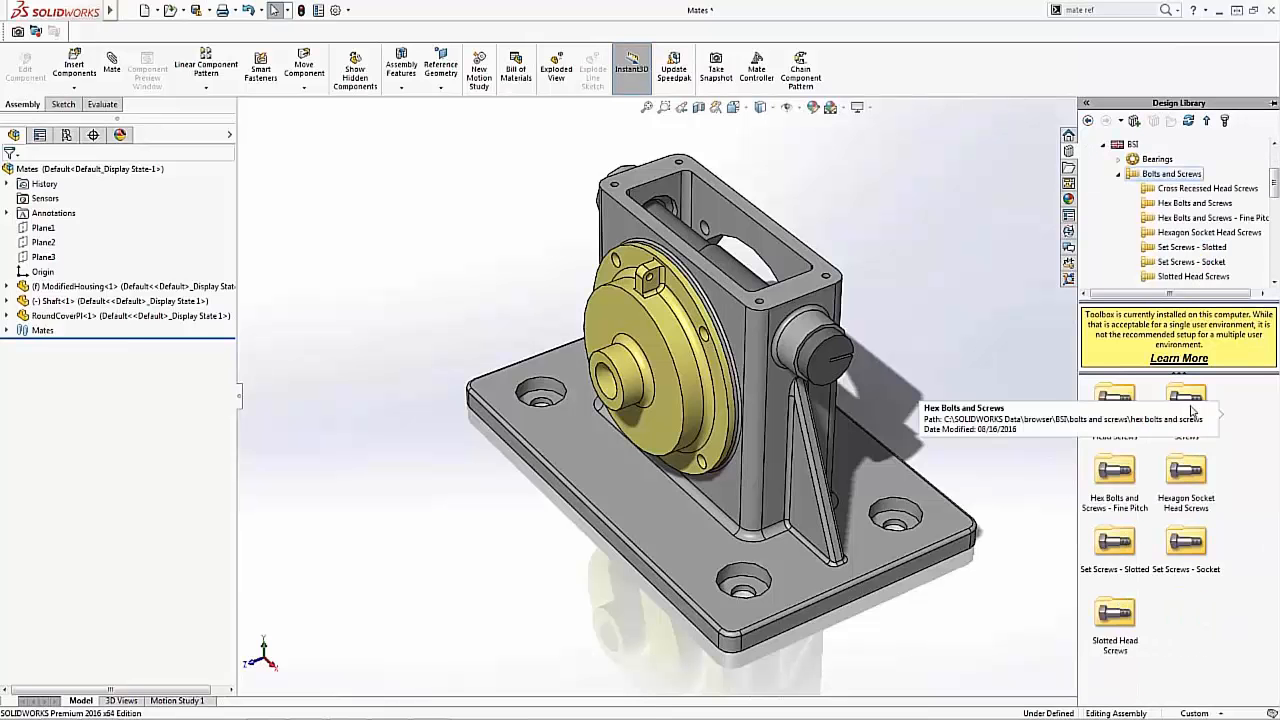
double_click(1189, 404)
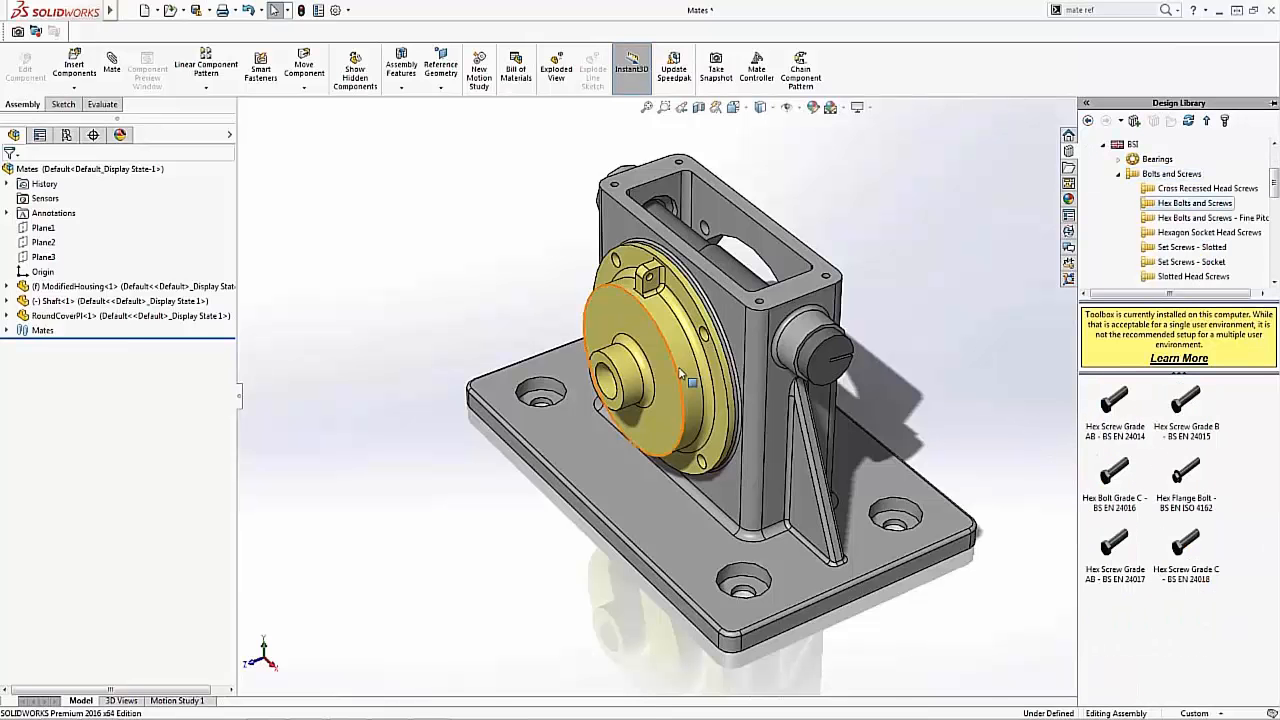
Place a BS EN 24015 Grade B hex screw in the round cover's upper-left hole and set its size to M4.
middle_click_drag(625, 378, 681, 359)
scroll(578, 345, "down", 5)
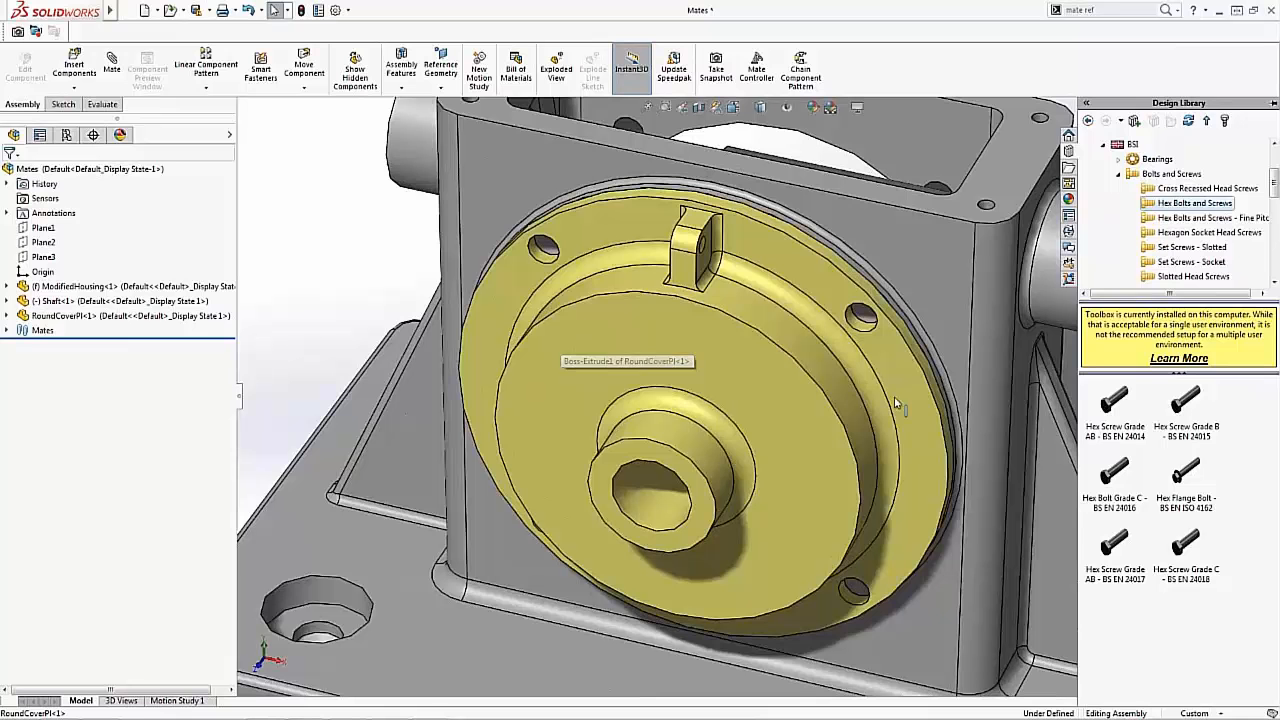
left_click_drag(1187, 401, 554, 263)
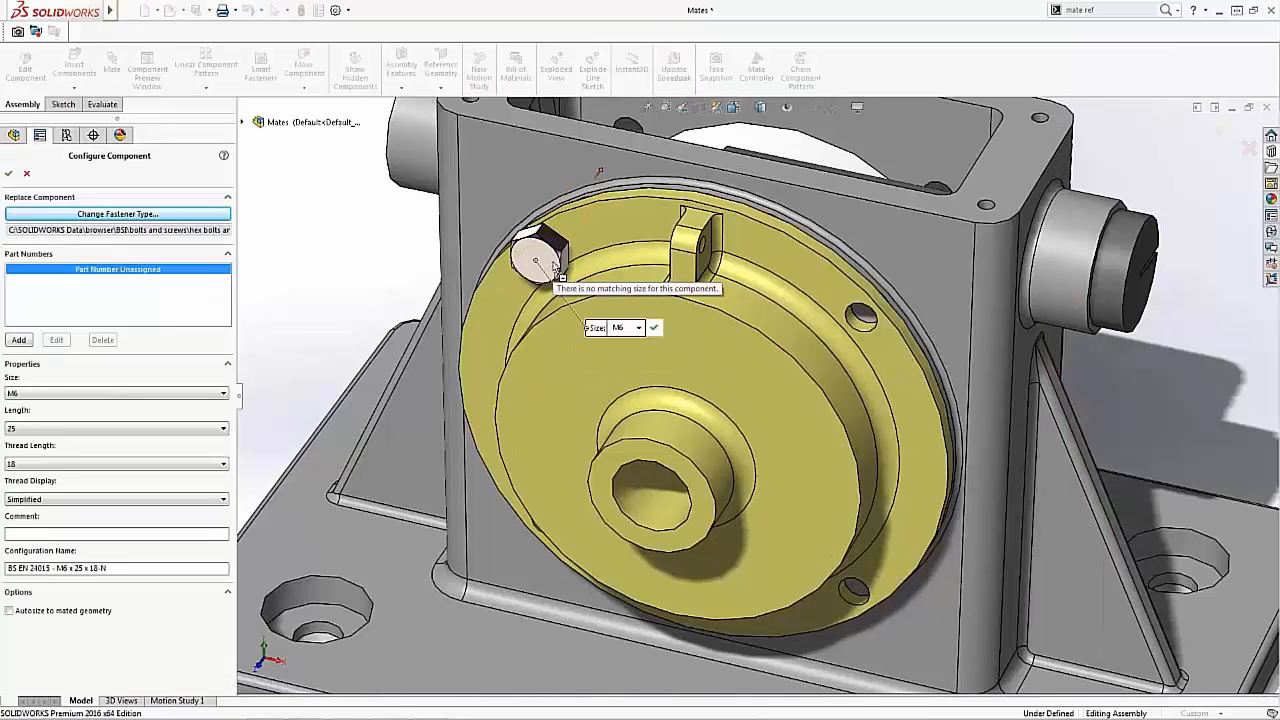
left_click(638, 328)
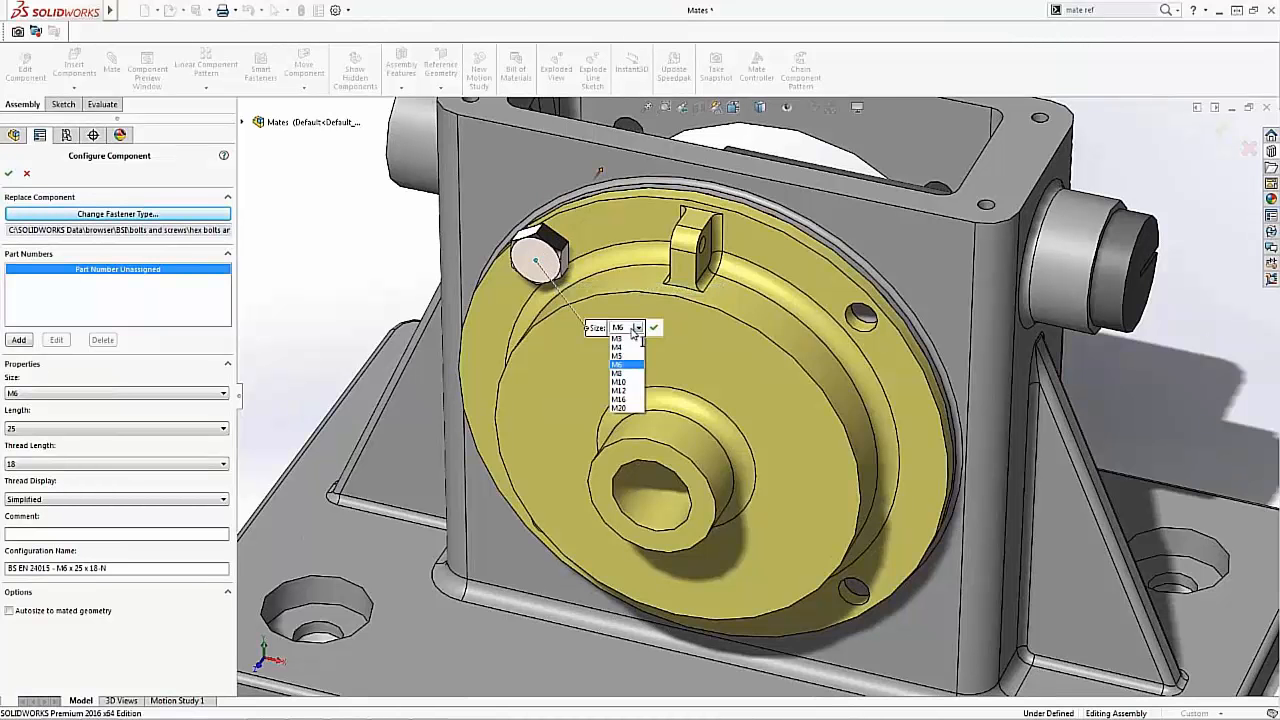
left_click(630, 348)
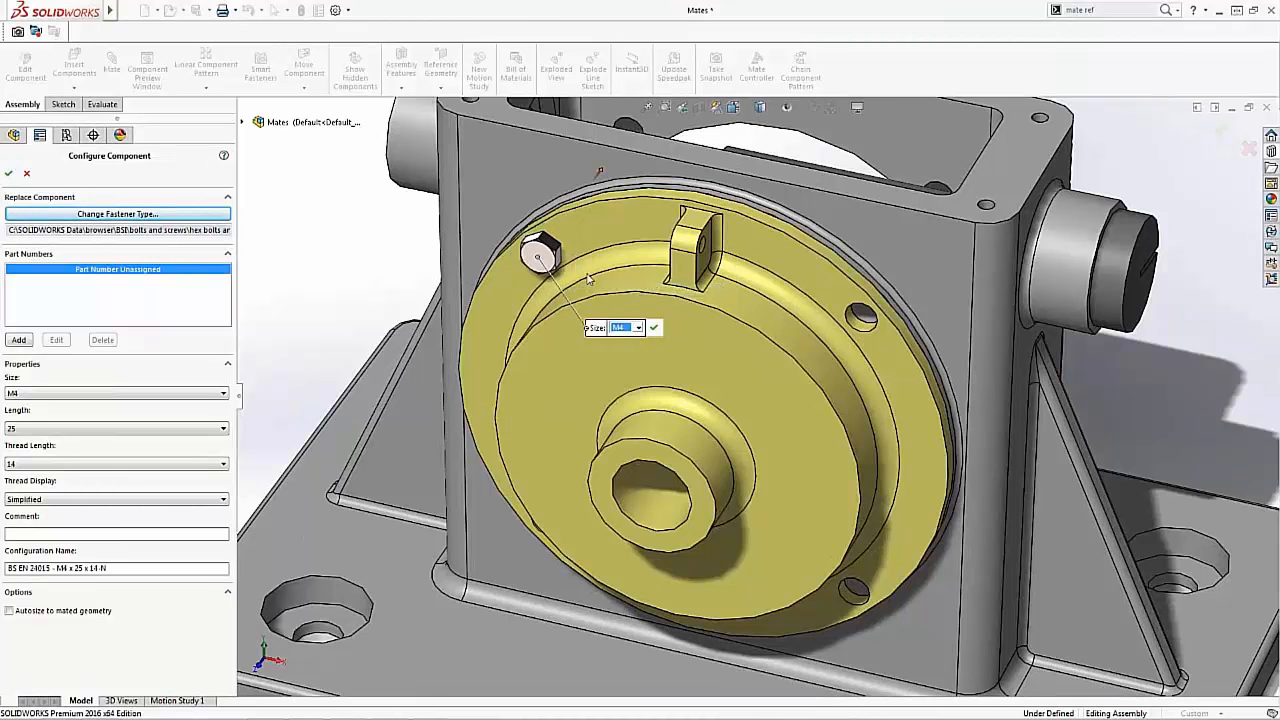
Set the M4 hex bolt's length to 20 and finish the insertion without adding further copies.
key("f")
middle_click_drag(632, 264, 557, 280)
scroll(585, 269, "down", 4)
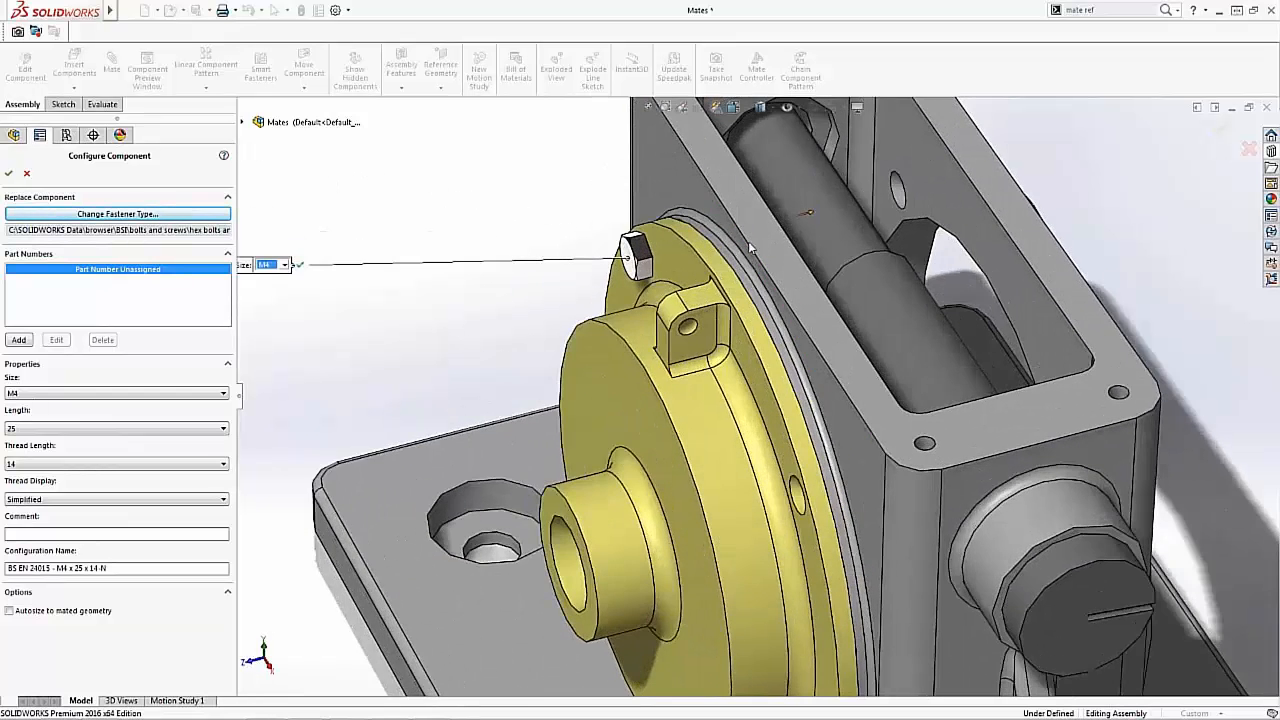
middle_click_drag(748, 241, 712, 259)
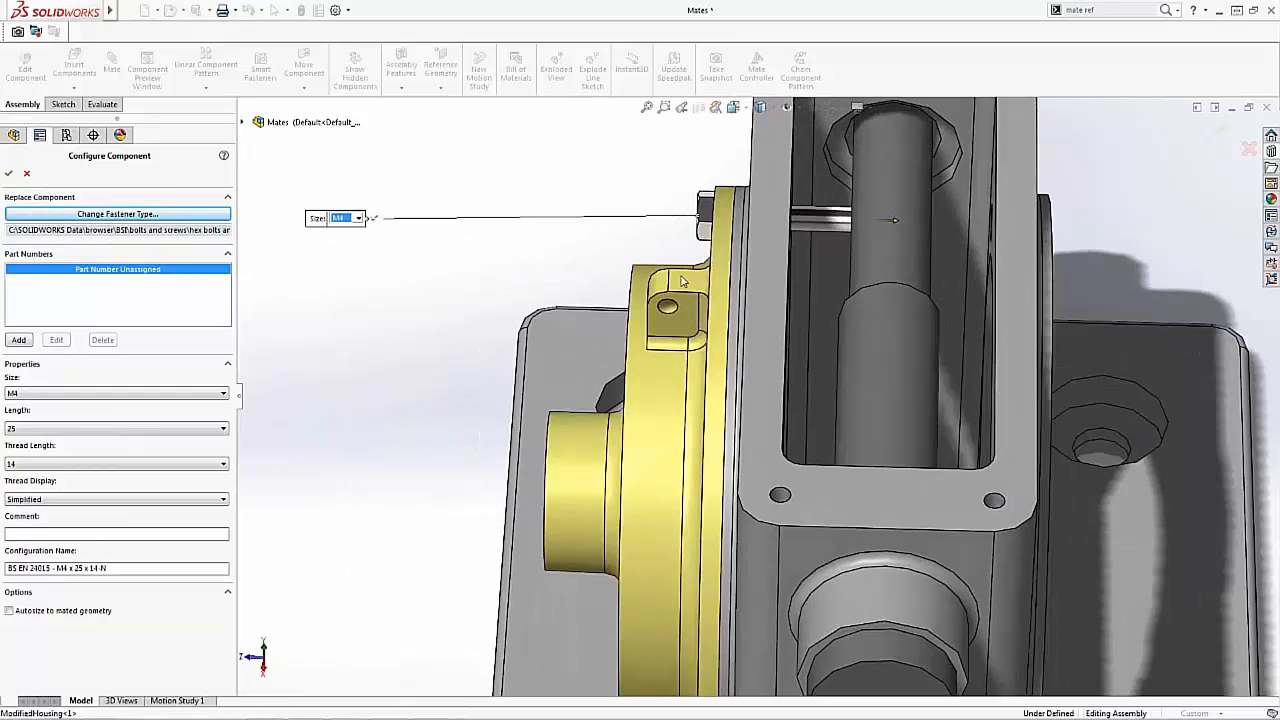
left_click(125, 430)
left_click(122, 440)
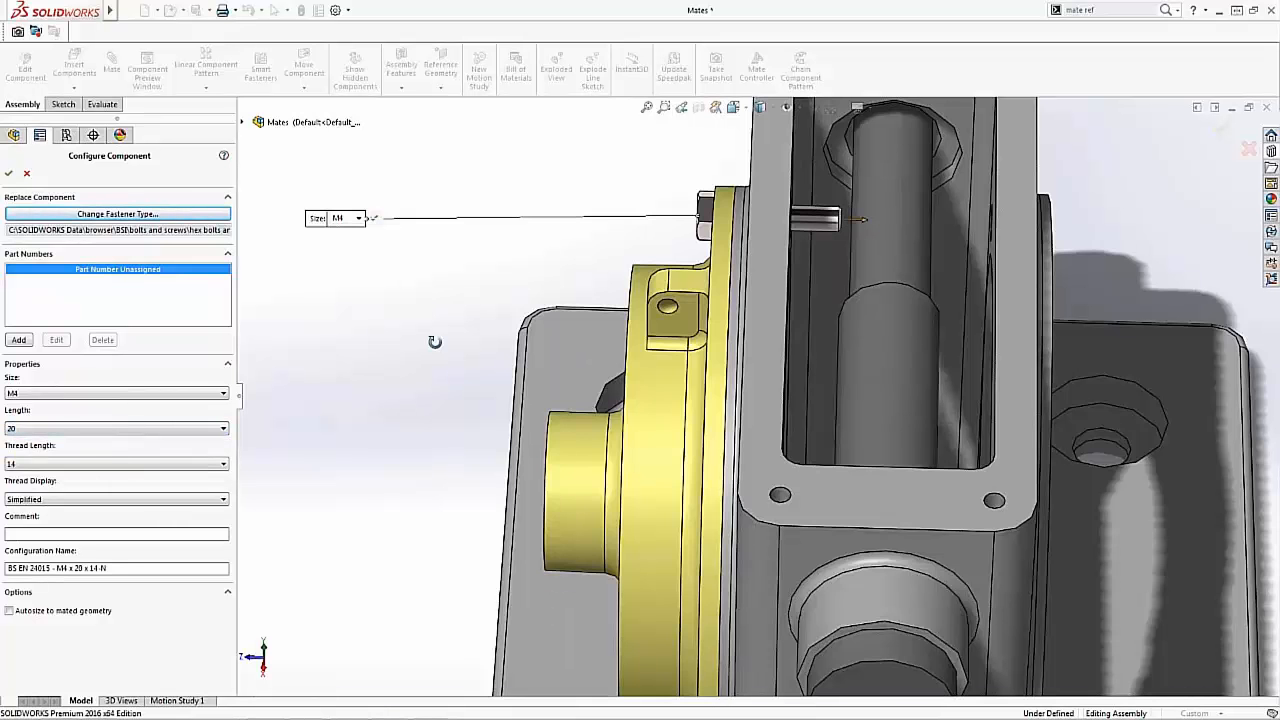
middle_click_drag(431, 337, 500, 332)
scroll(862, 257, "up", 4)
scroll(862, 257, "down", 1)
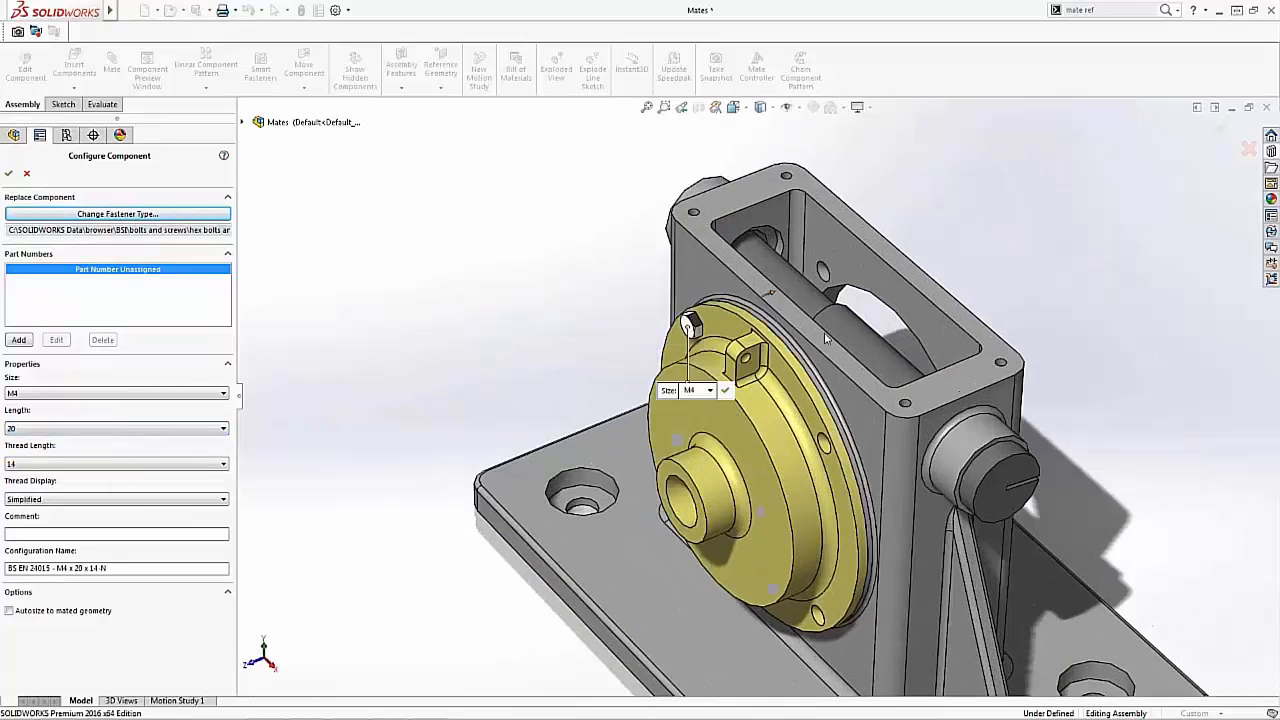
middle_click_drag(840, 300, 841, 348)
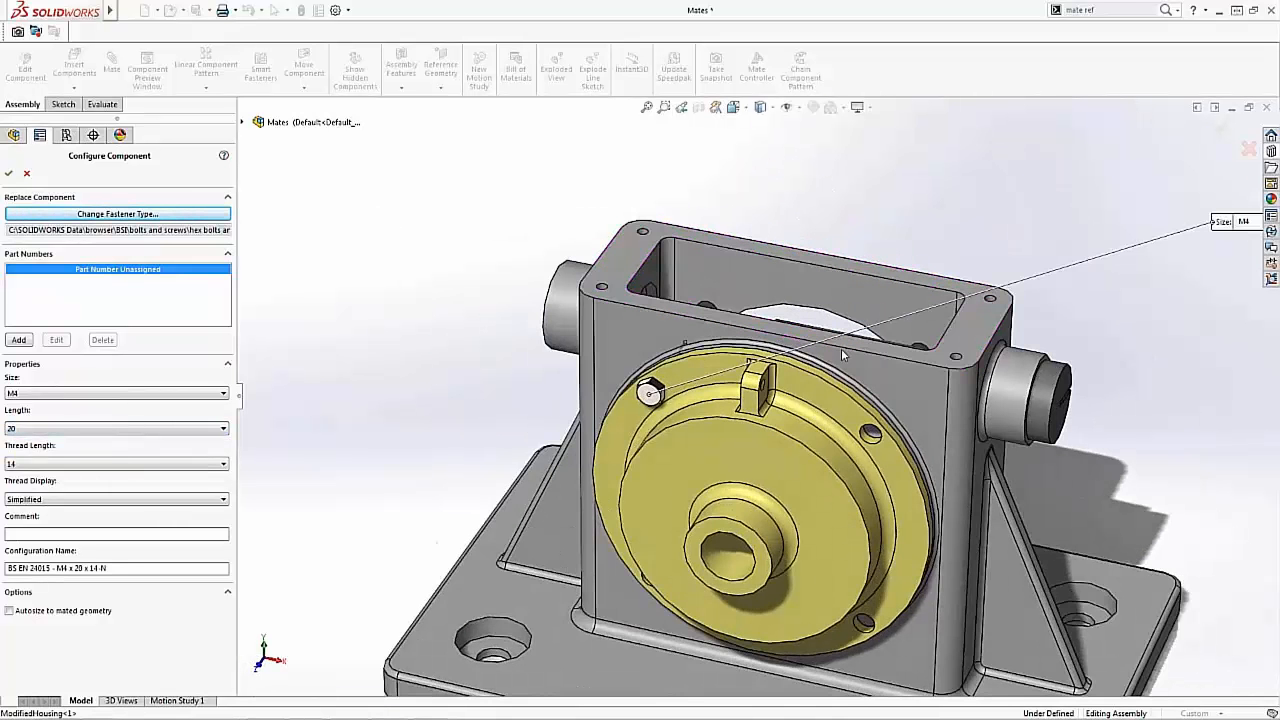
left_click(9, 174)
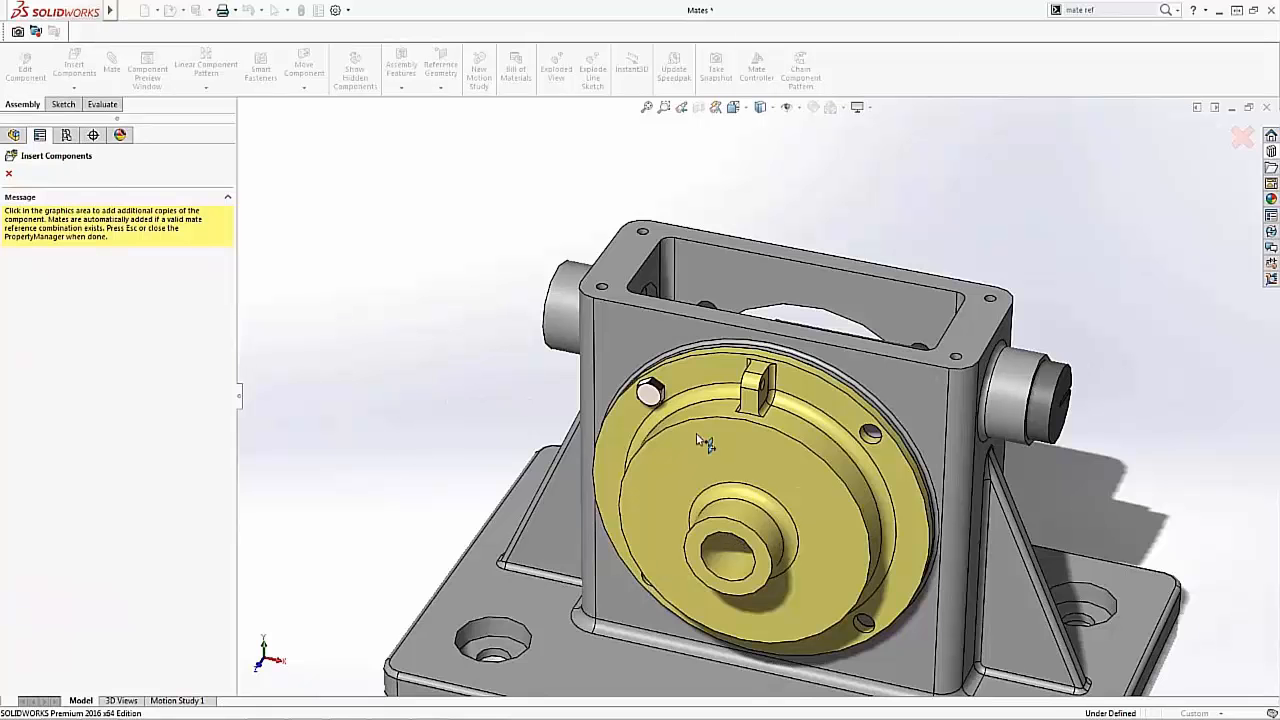
key("Escape")
scroll(723, 398, "up", 2)
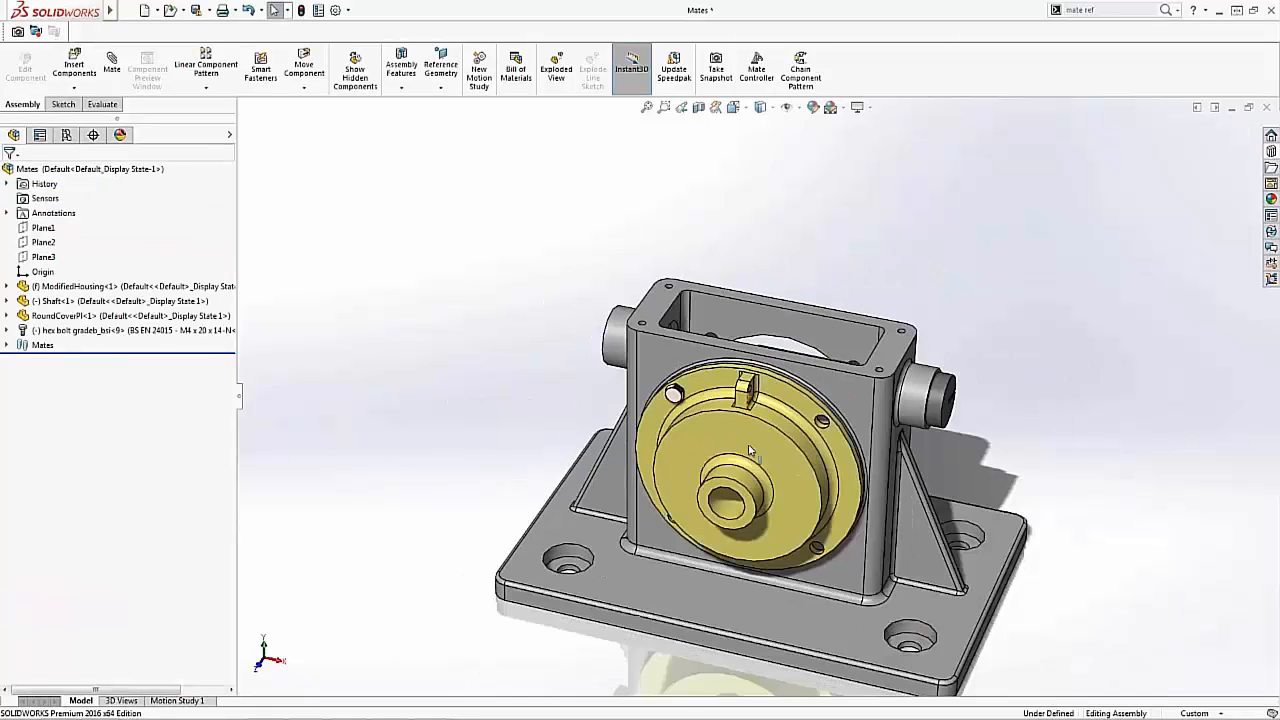
Create a pattern driven component pattern of the hex bolt, using the round cover's CirPattern1 as the driving feature.
scroll(750, 451, "down", 3)
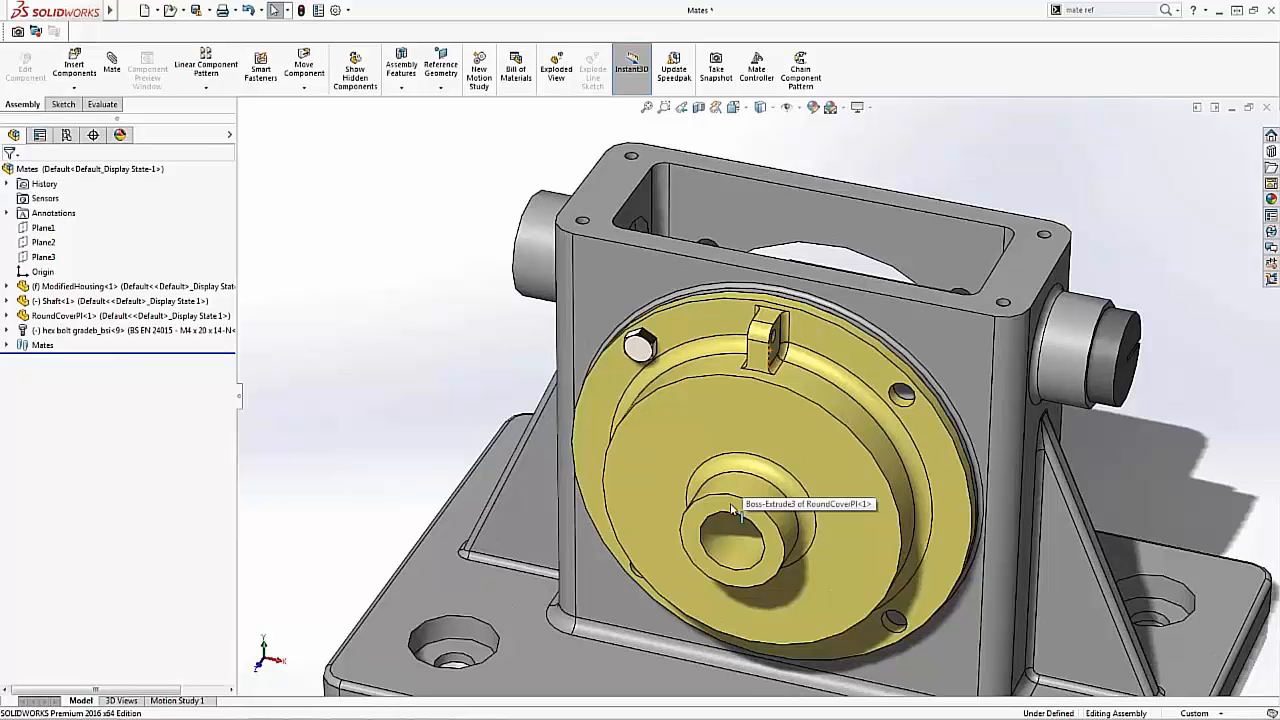
scroll(733, 510, "up", 5)
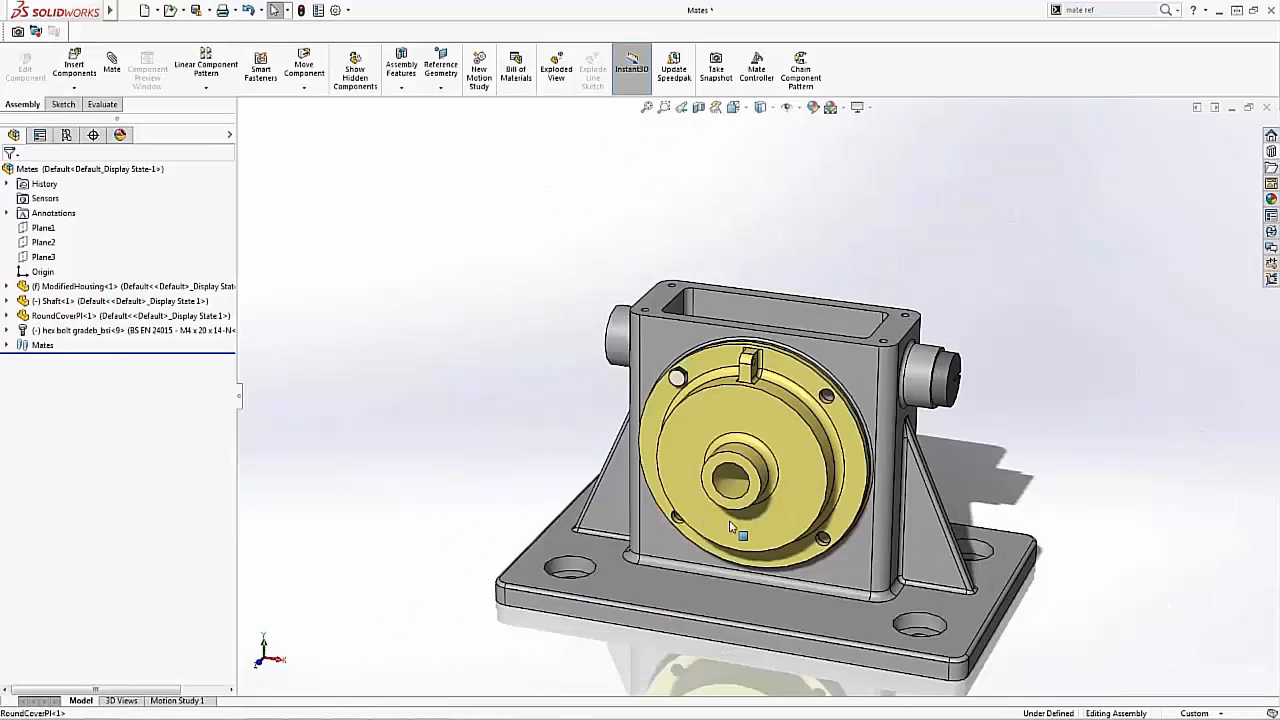
scroll(737, 510, "down", 6)
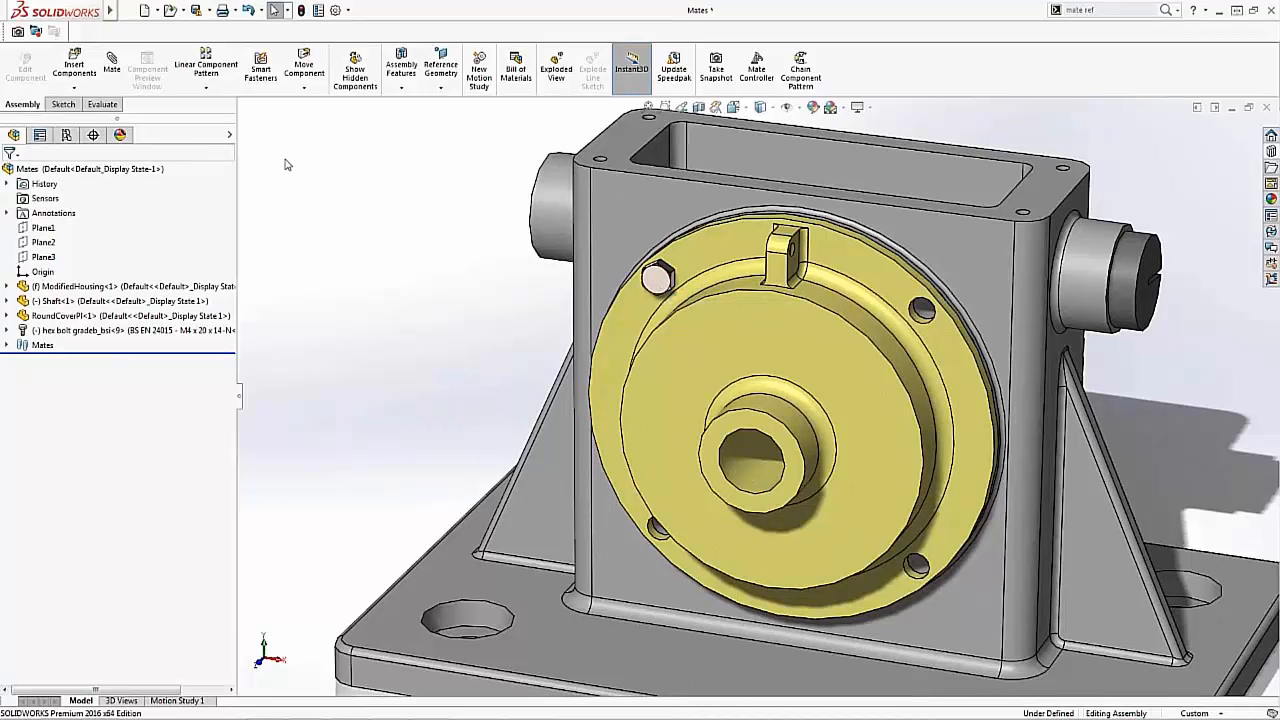
left_click(207, 89)
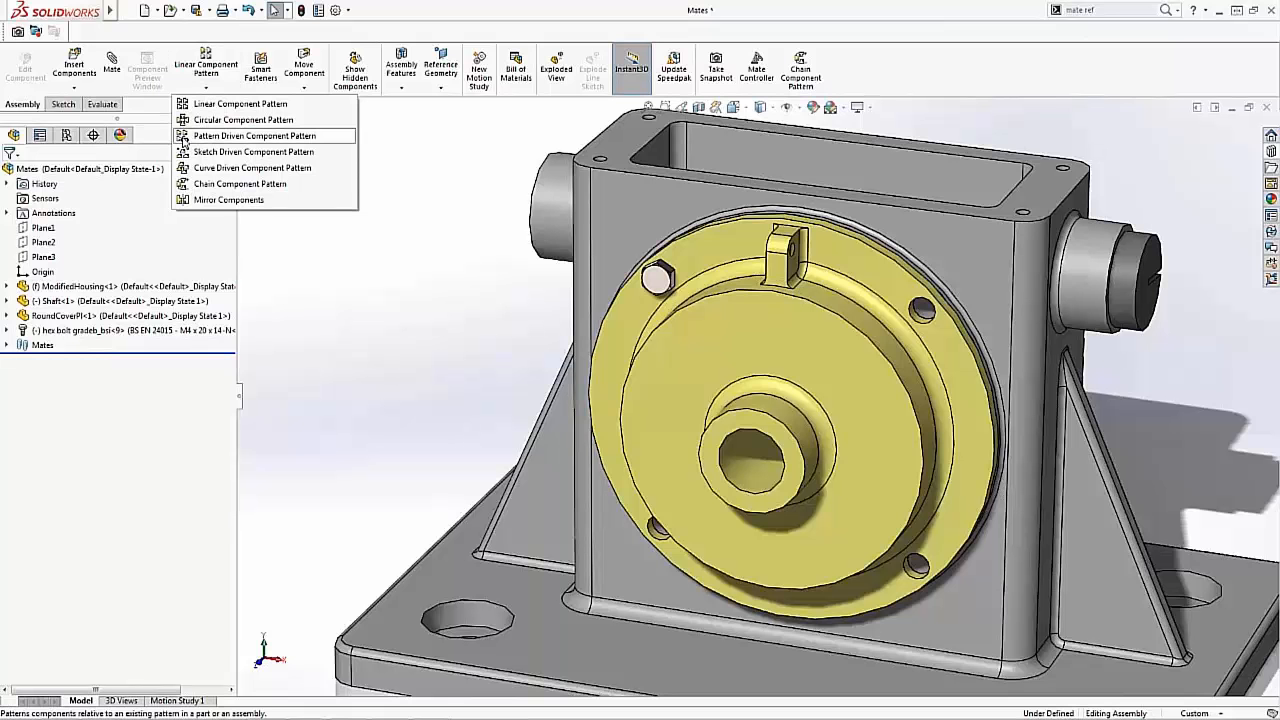
left_click(230, 136)
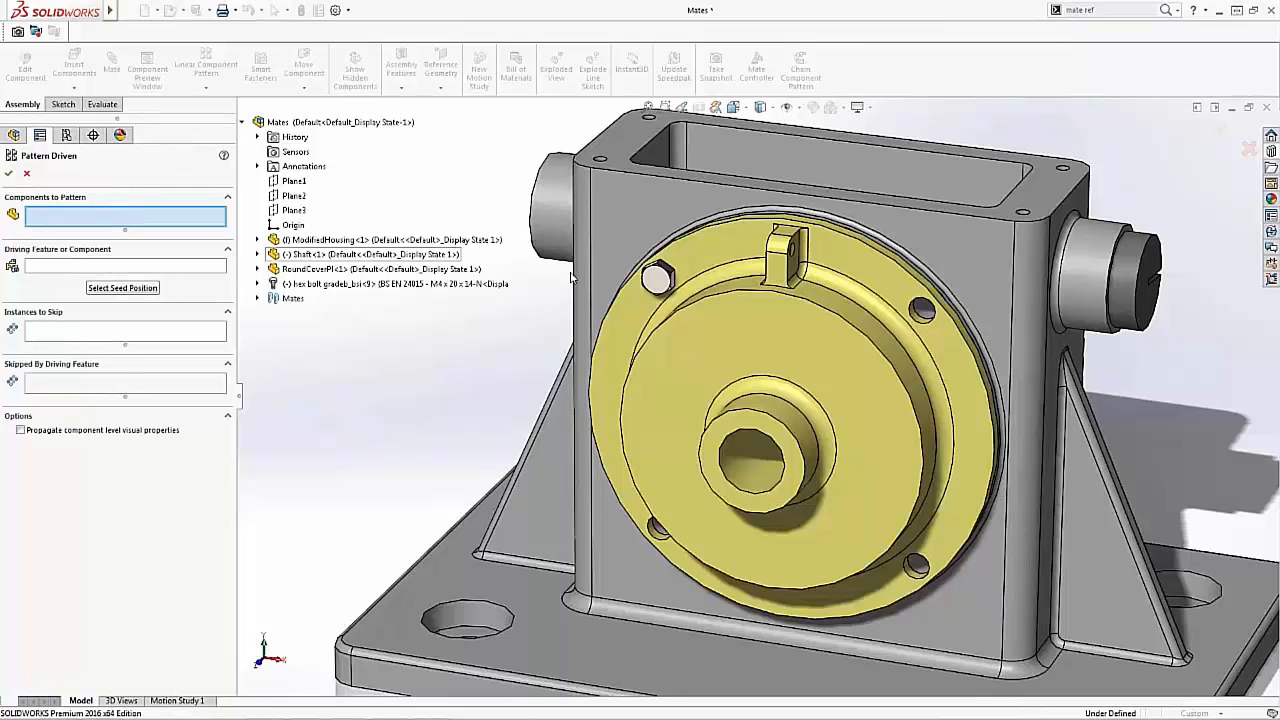
left_click(656, 280)
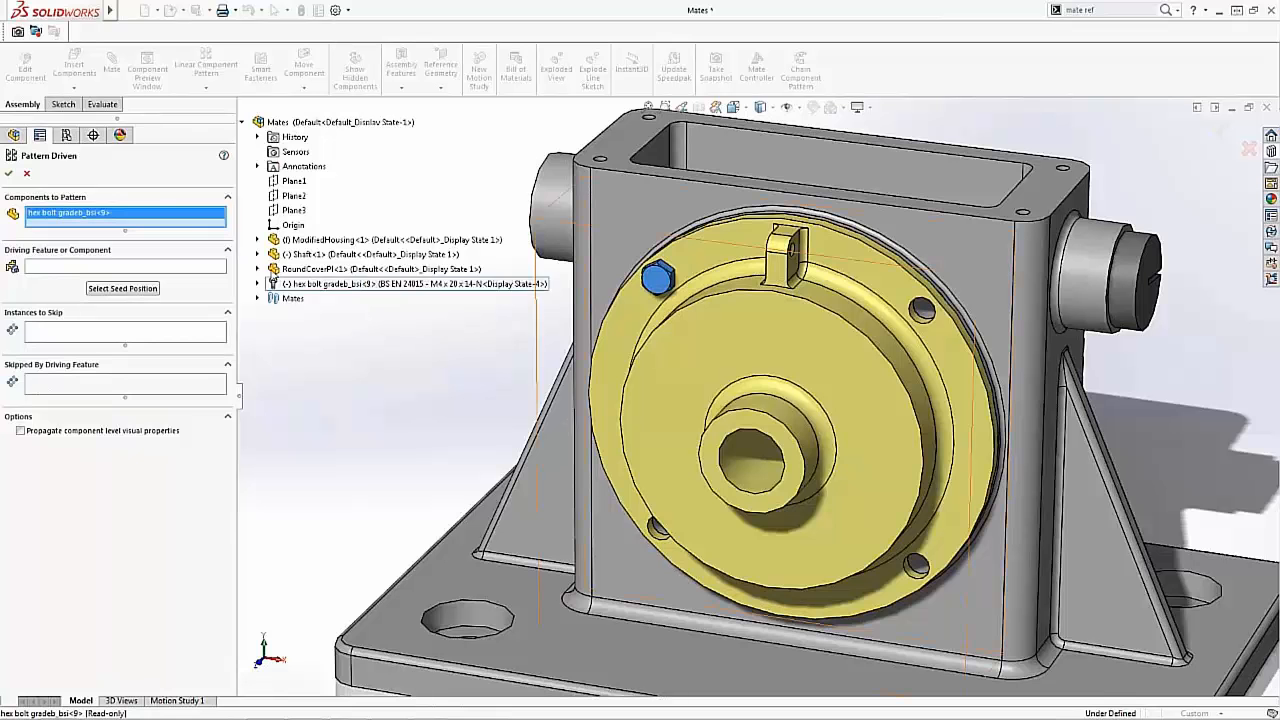
left_click(260, 269)
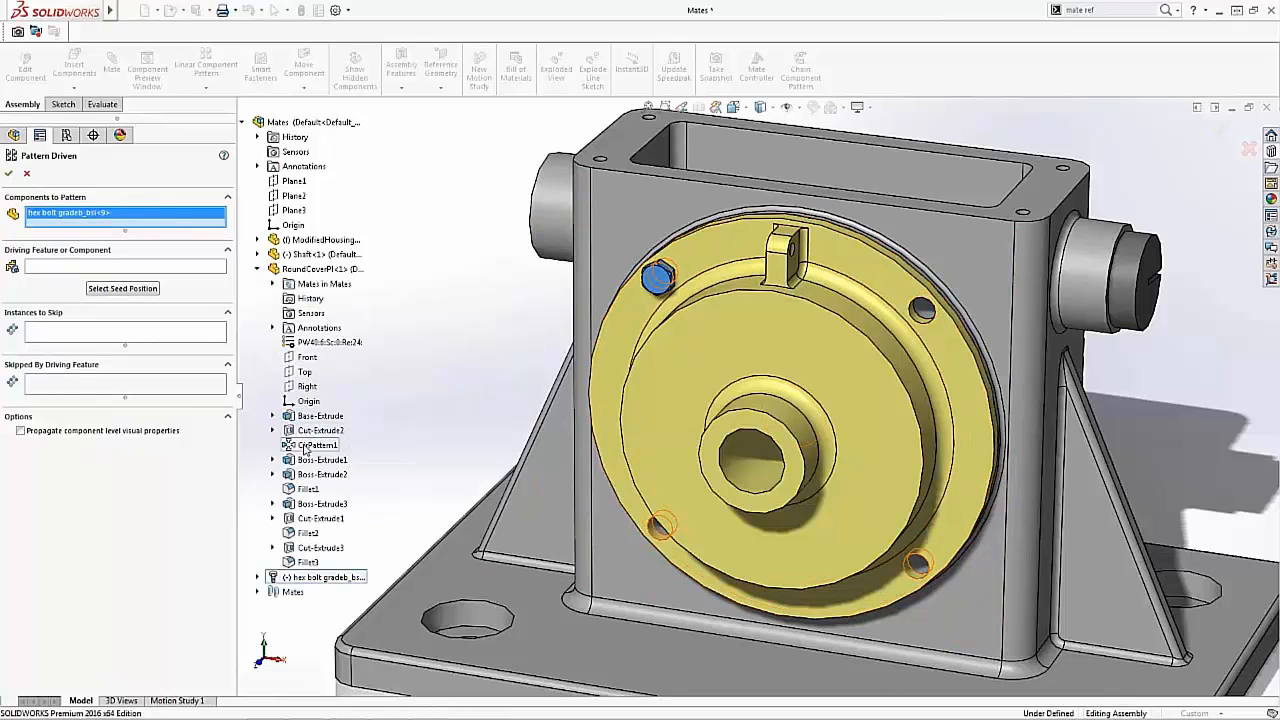
left_click(171, 268)
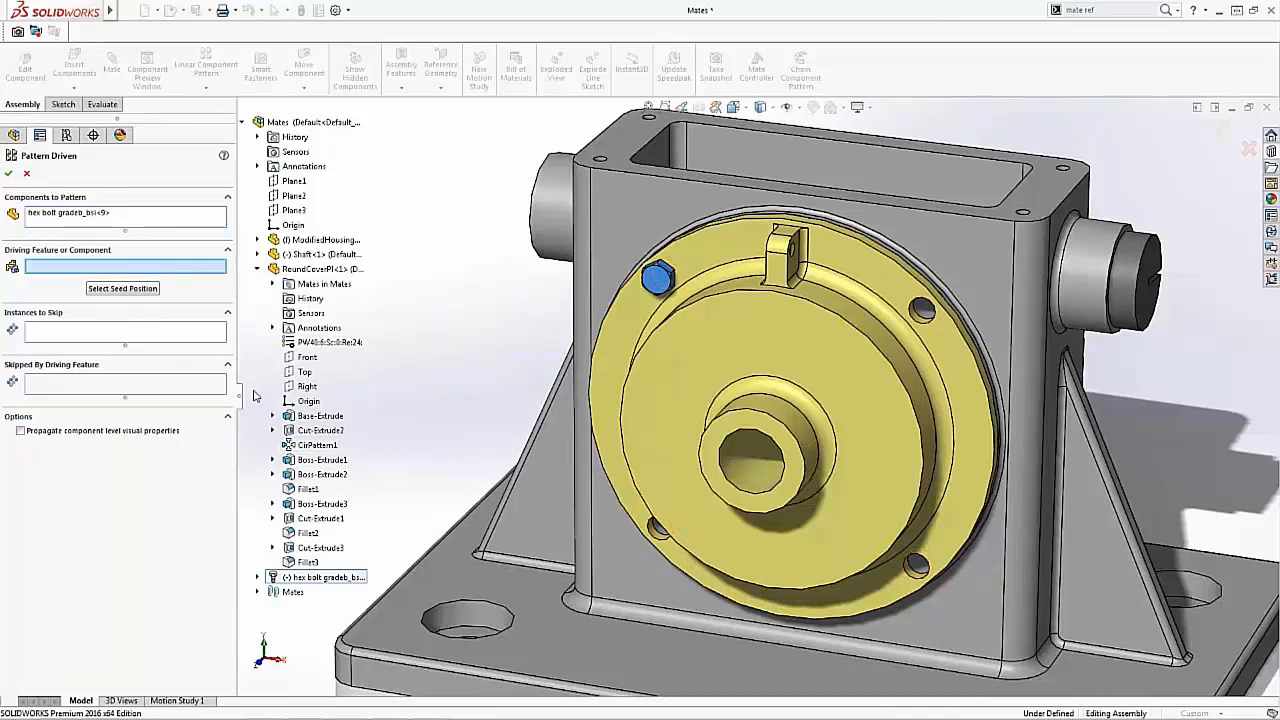
left_click(313, 445)
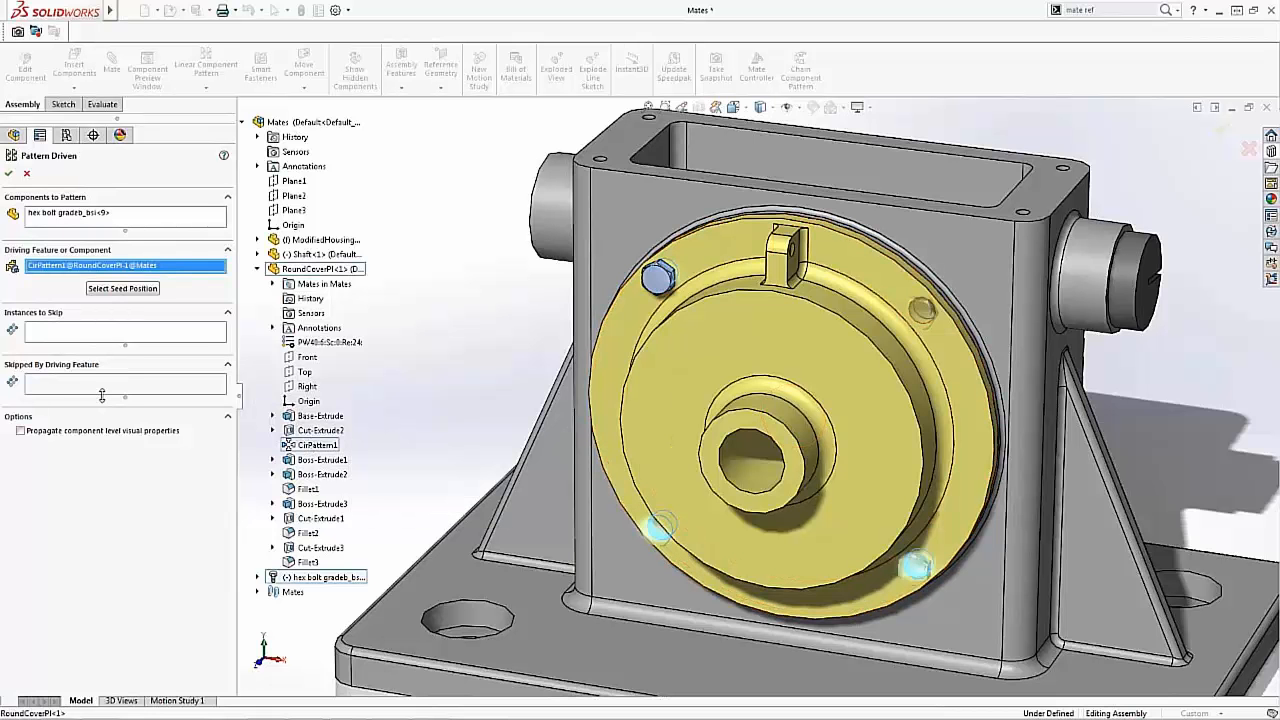
left_click(9, 173)
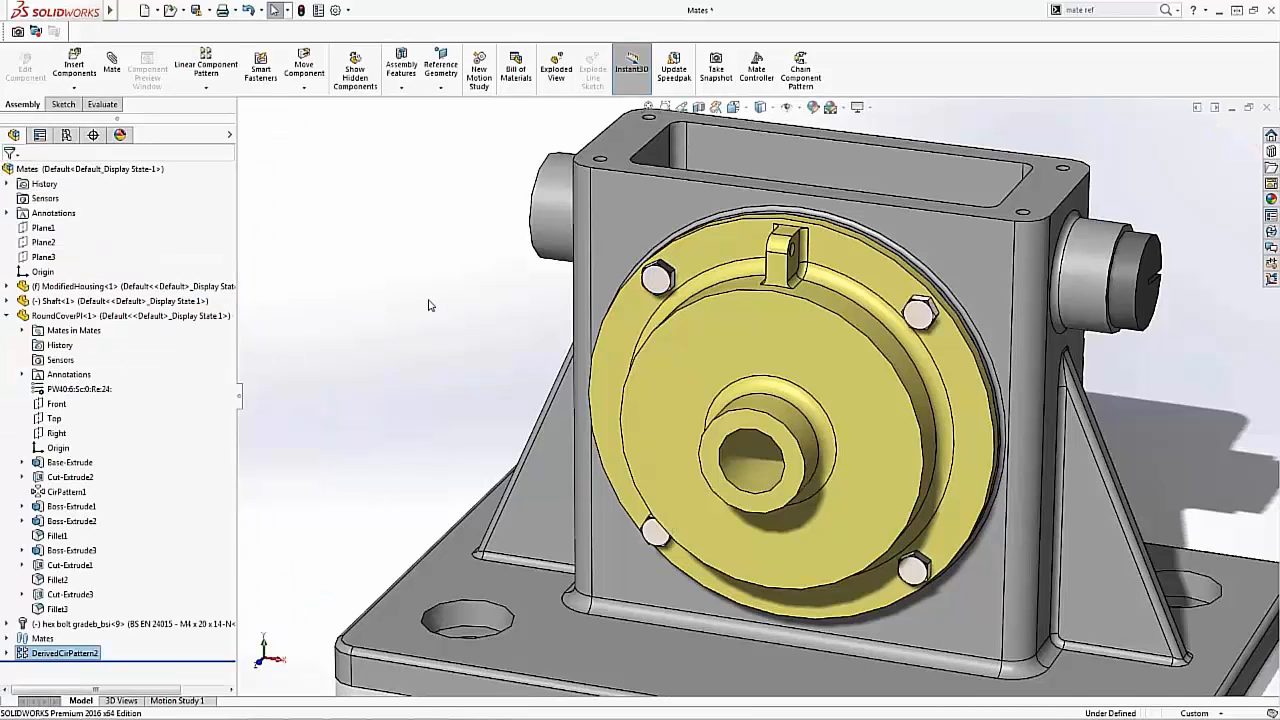
Switch the seed hex bolt's configuration to BS EN 24015 - M6 x 25 x 18-N.
middle_click_drag(429, 305, 391, 305)
left_click(446, 467)
scroll(446, 467, "up", 1)
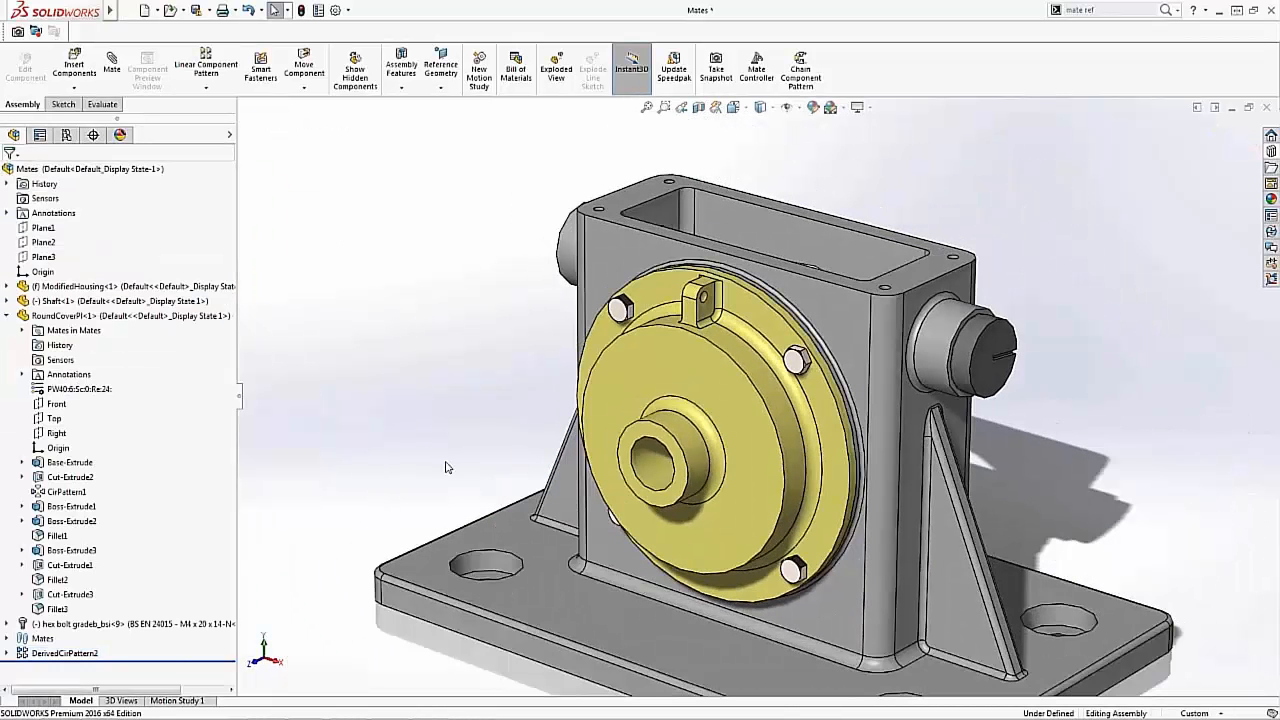
left_click(620, 310)
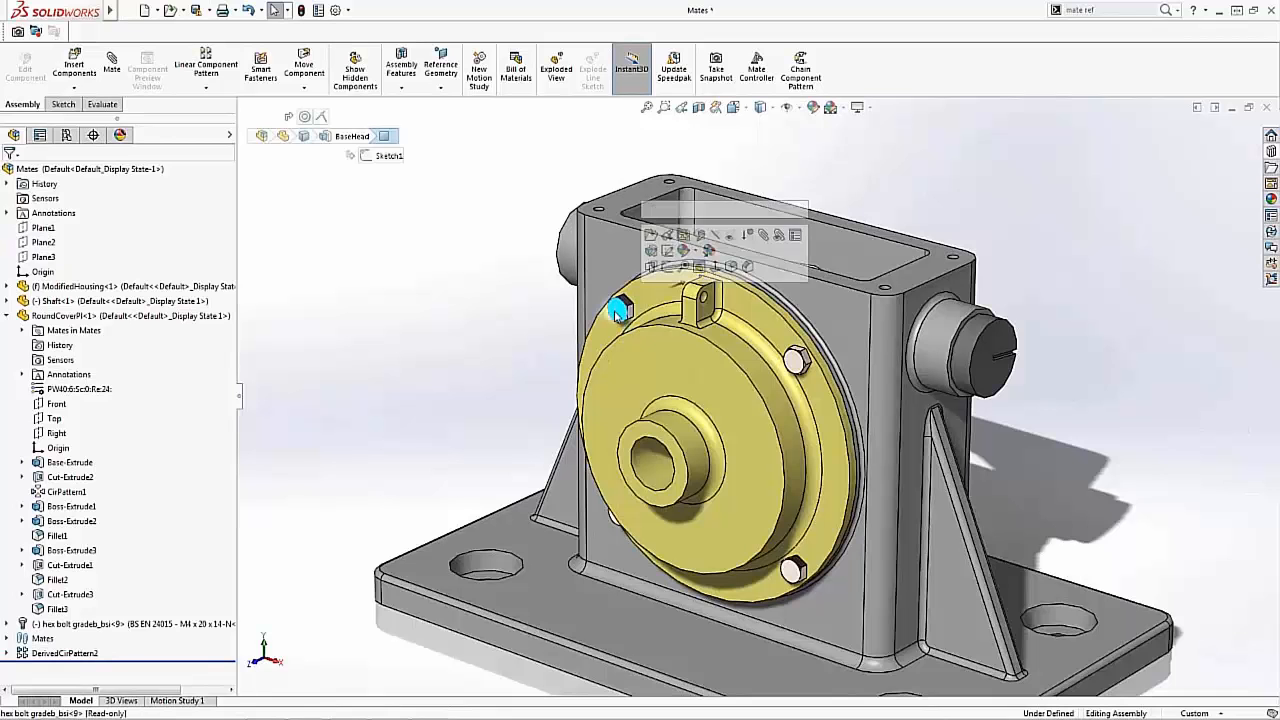
left_click(673, 210)
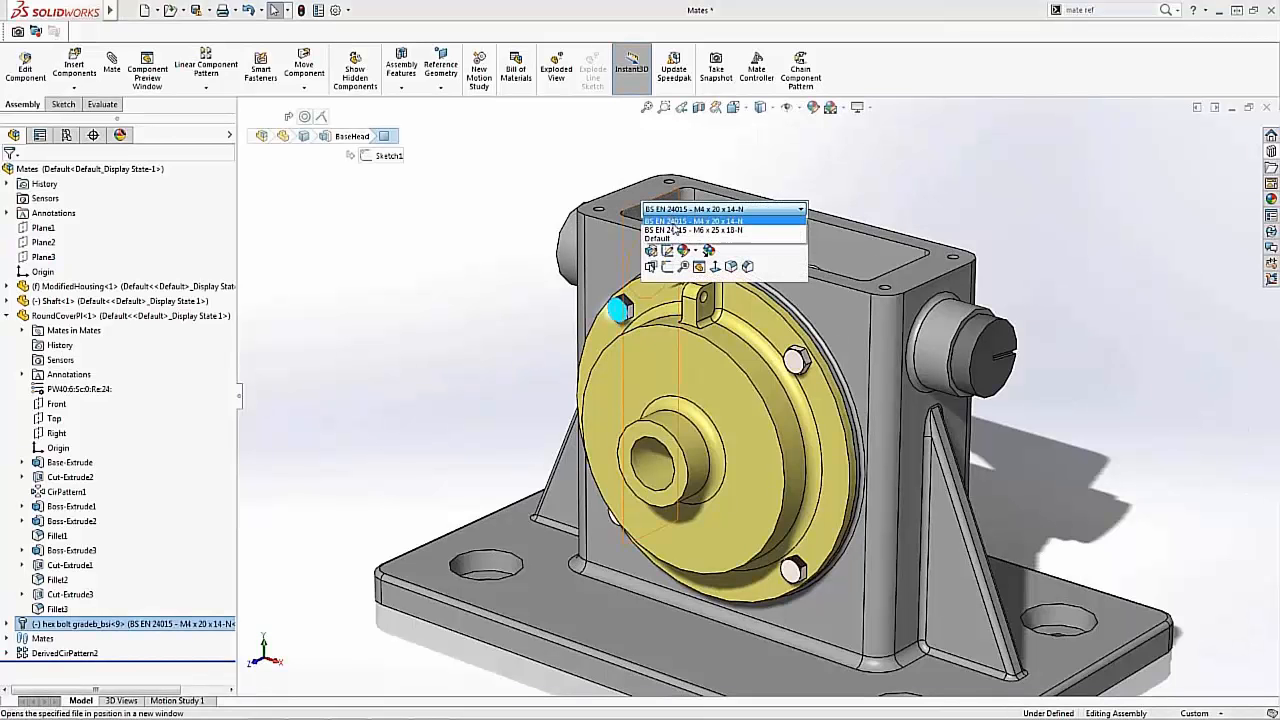
left_click(676, 230)
left_click(813, 209)
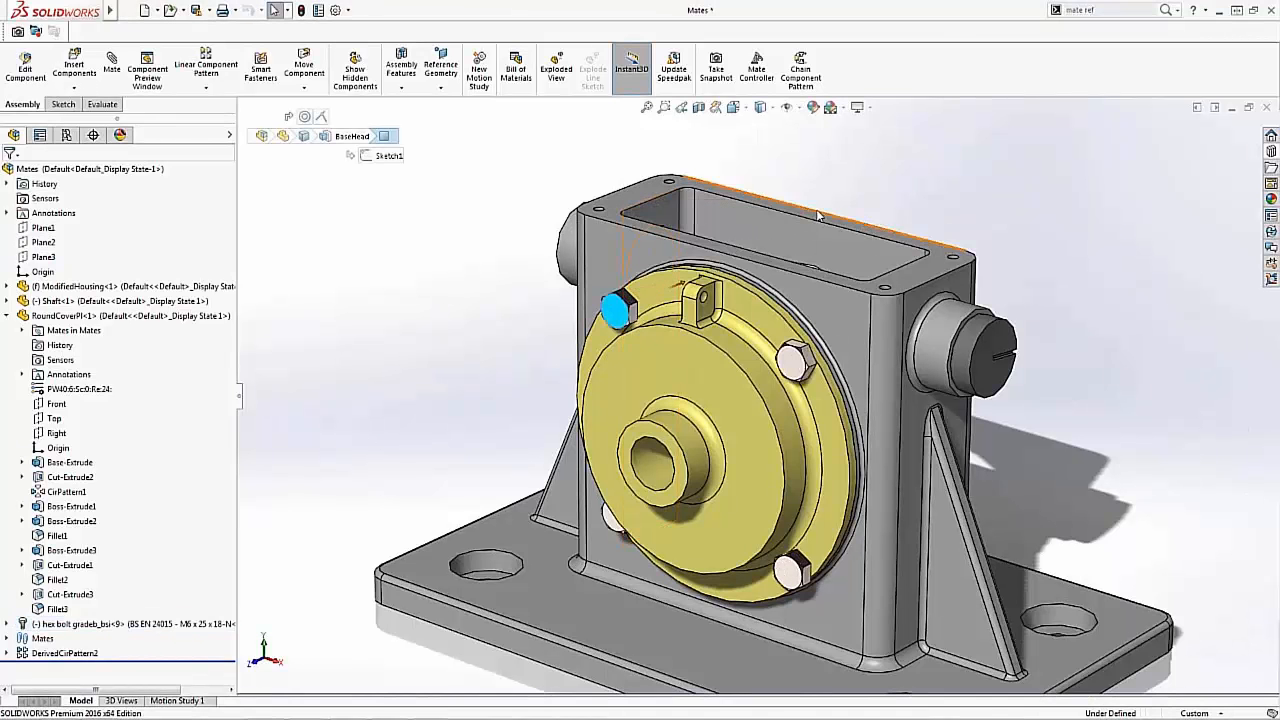
middle_click_drag(933, 224, 949, 246)
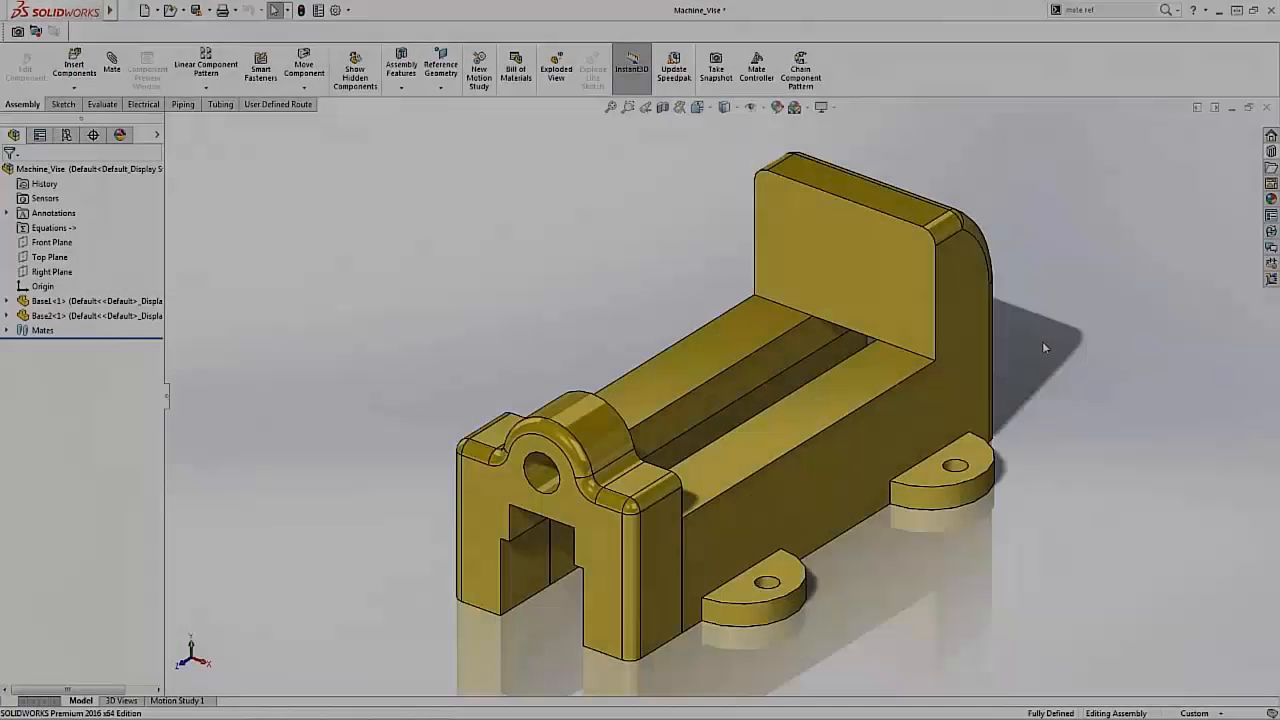
Open the Base1 part from the Machine_Vise assembly in its own window and dismiss the older-version notice.
middle_click_drag(1042, 341, 1200, 338)
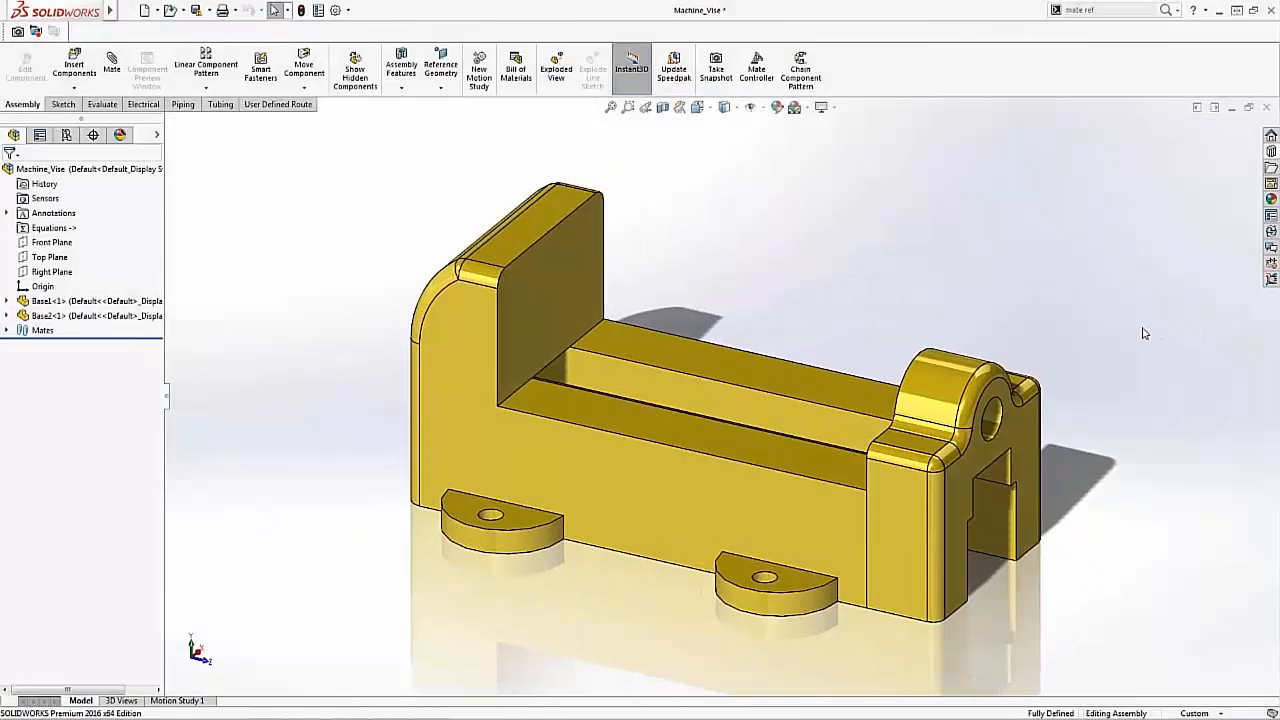
right_click(62, 309)
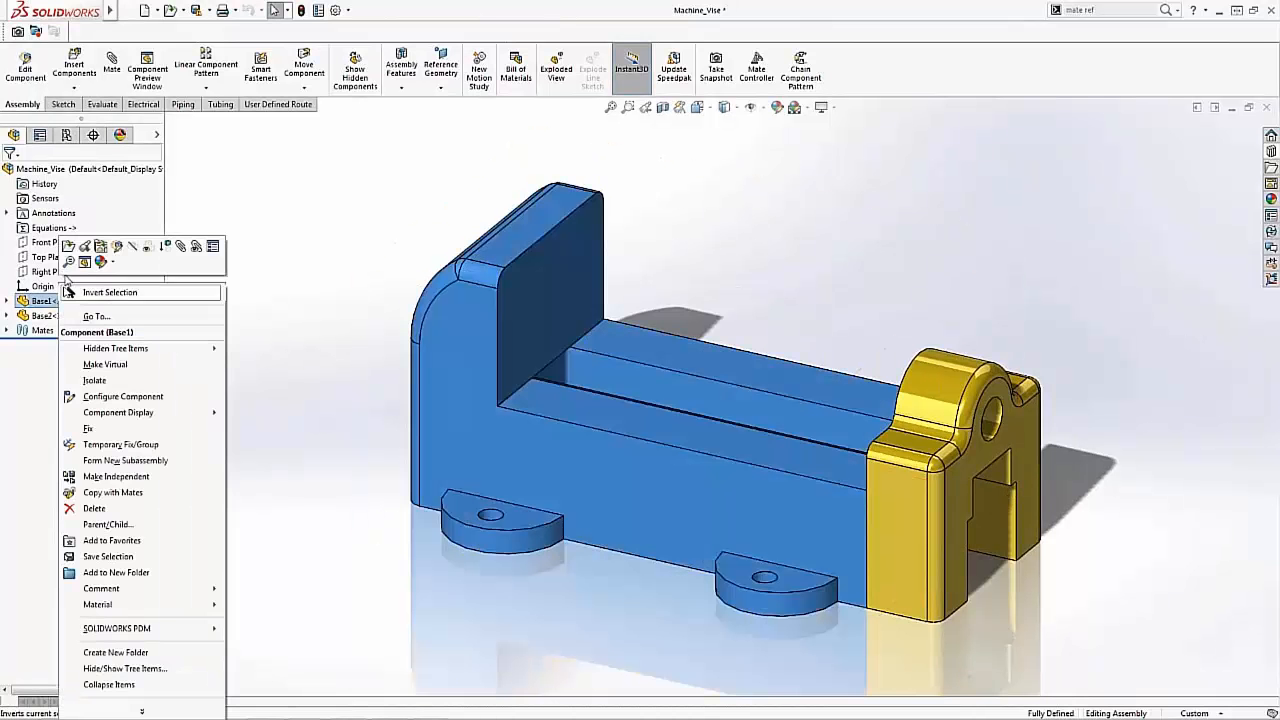
left_click(80, 257)
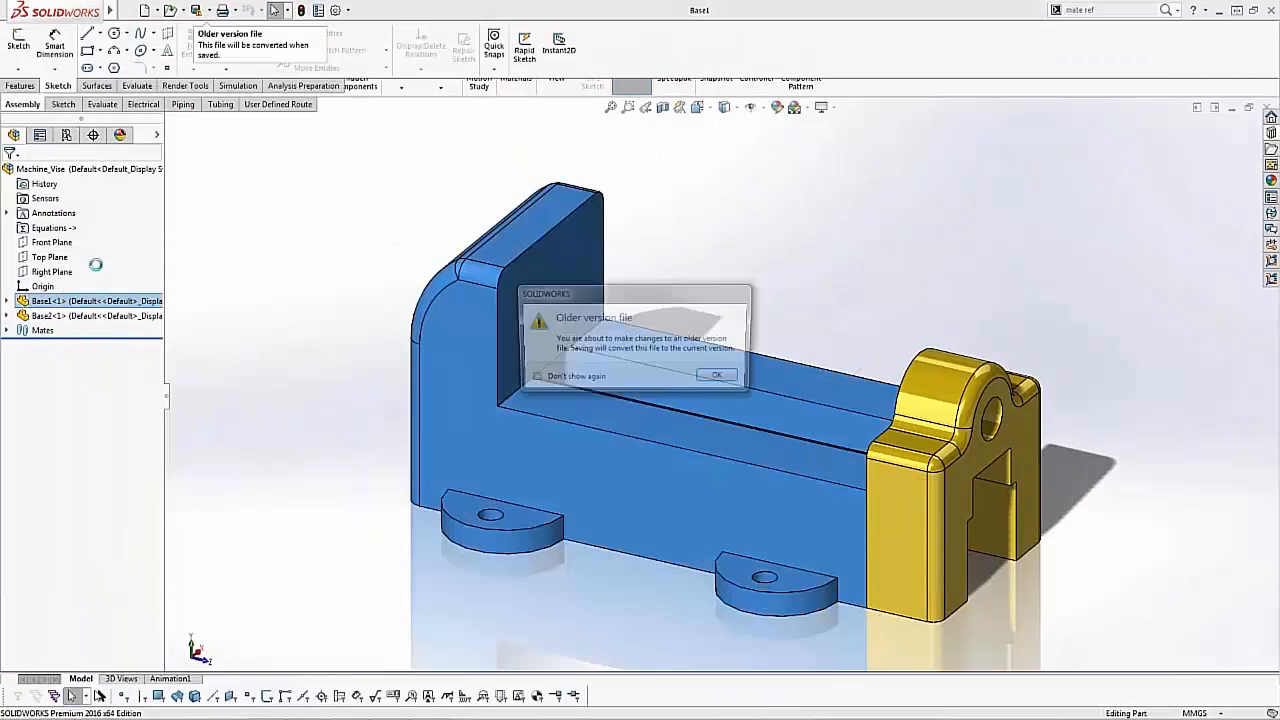
left_click(719, 379)
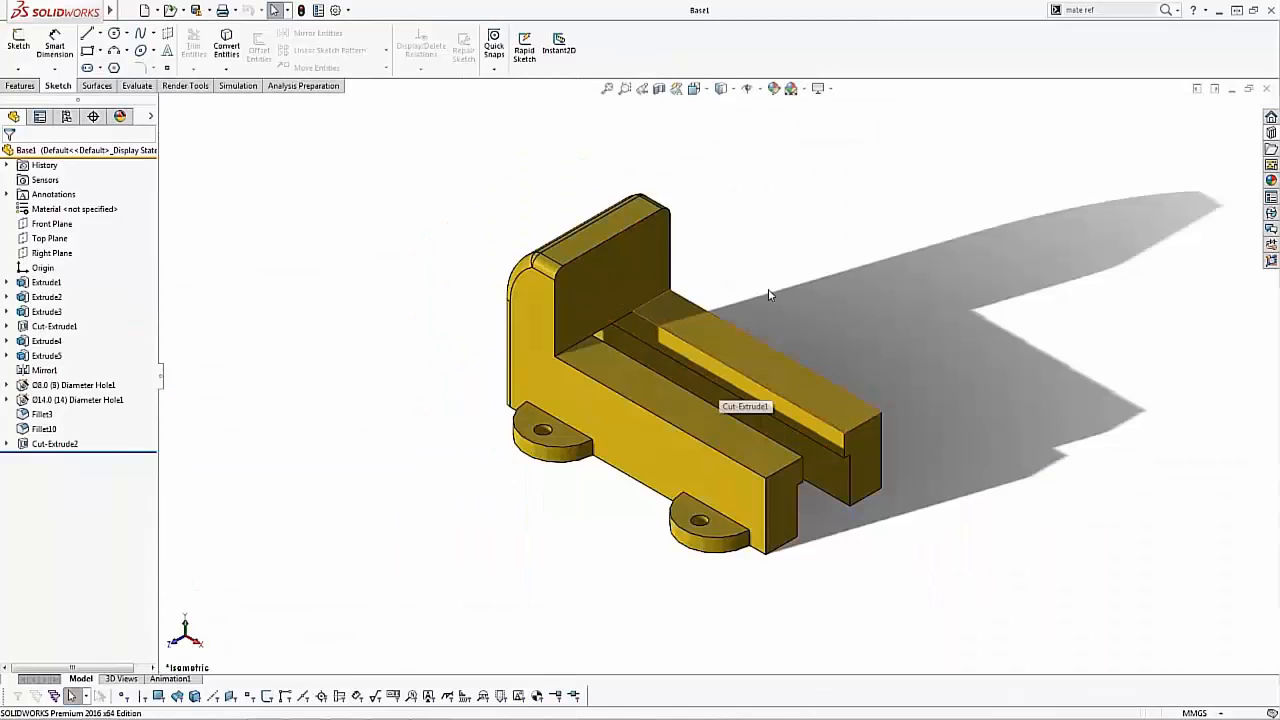
left_click(694, 88)
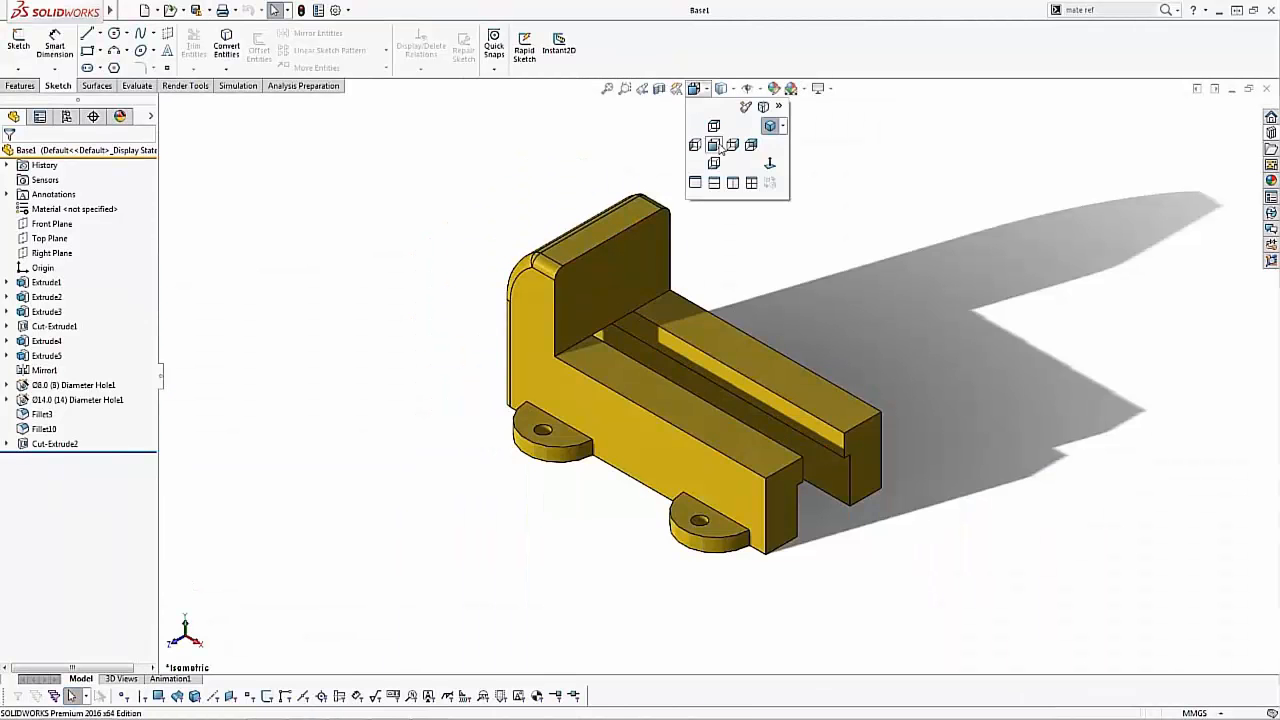
On the Front Plane, sketch a vertical straight slot about 8 mm wide and 11 mm between centres, just beside the upright jaw.
left_click(714, 156)
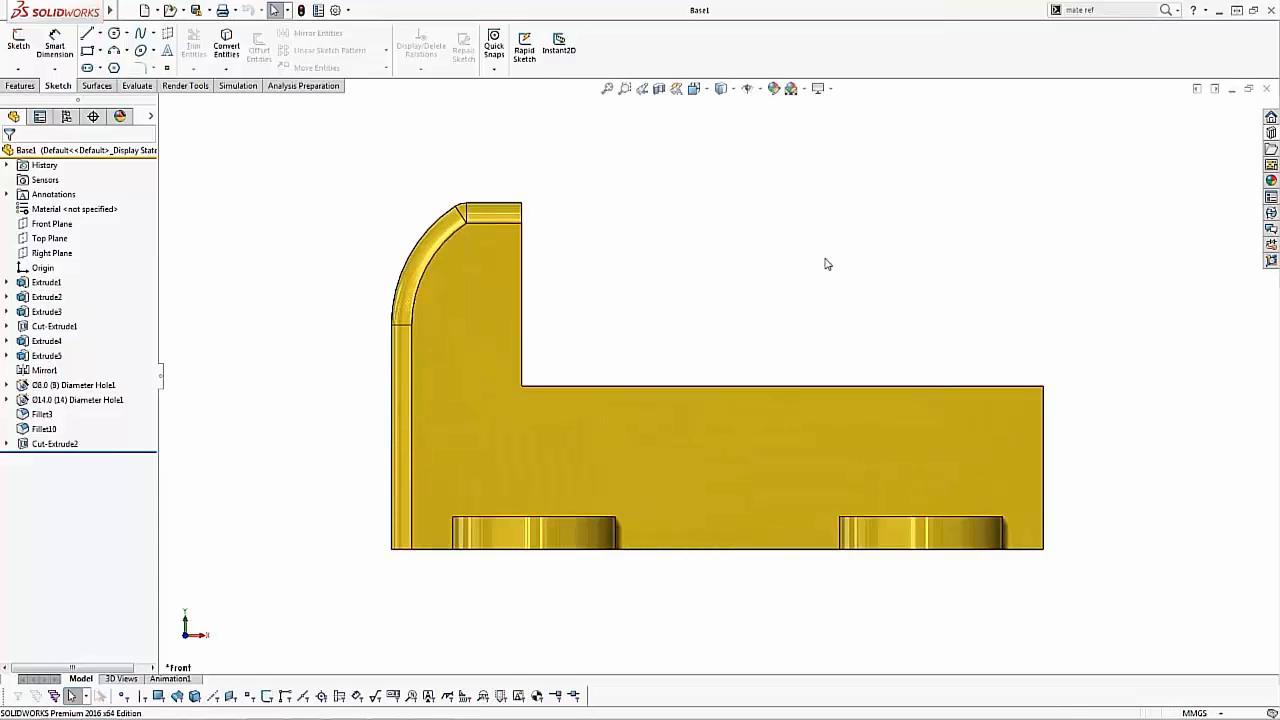
left_click(60, 224)
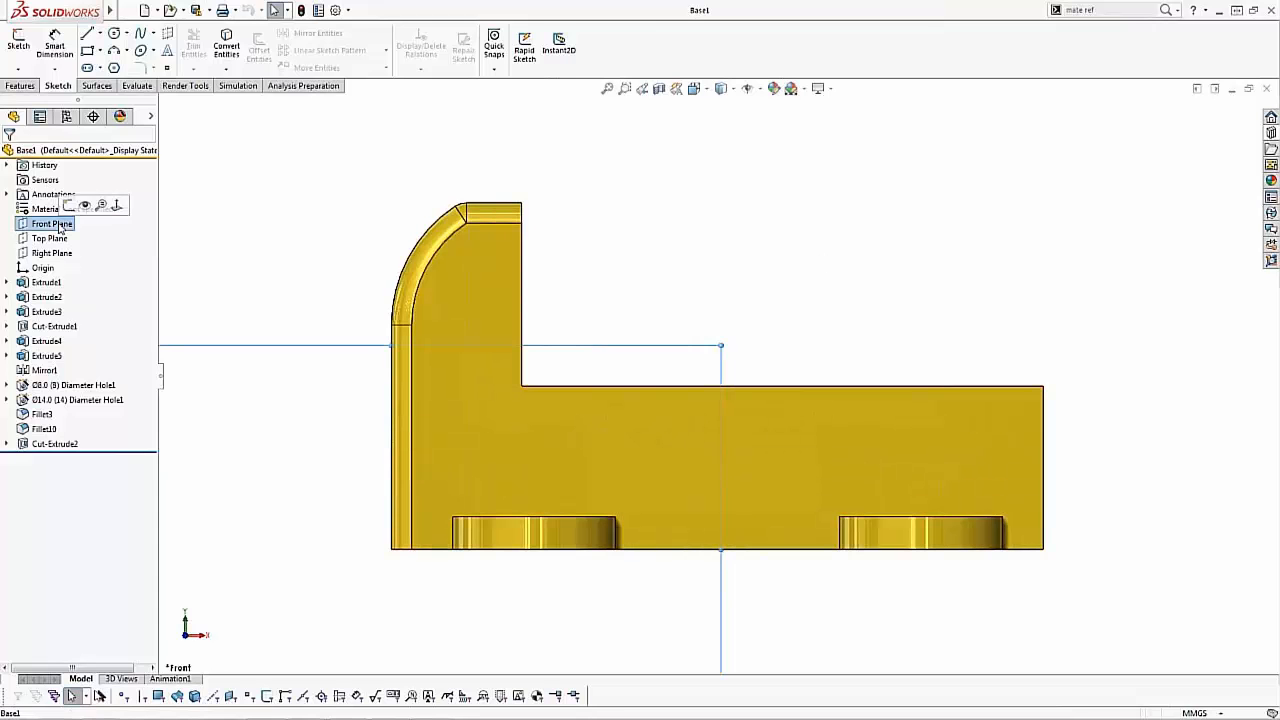
left_click(76, 209)
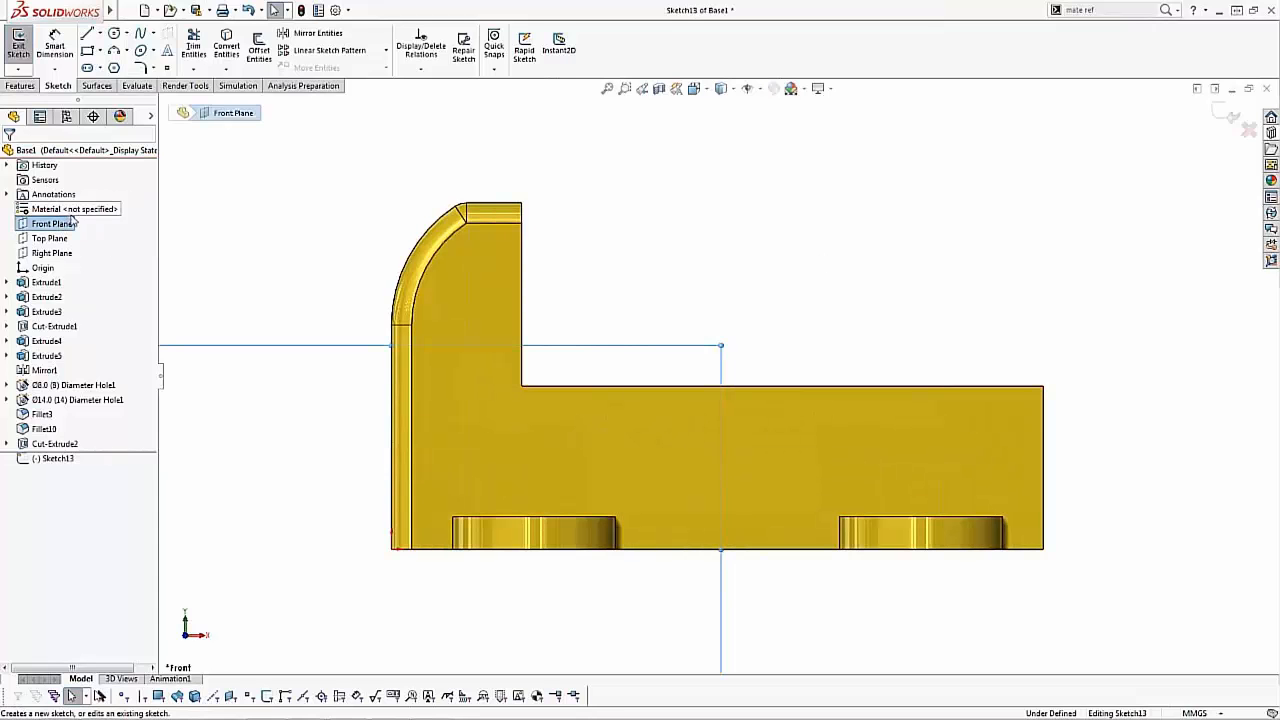
left_click(88, 68)
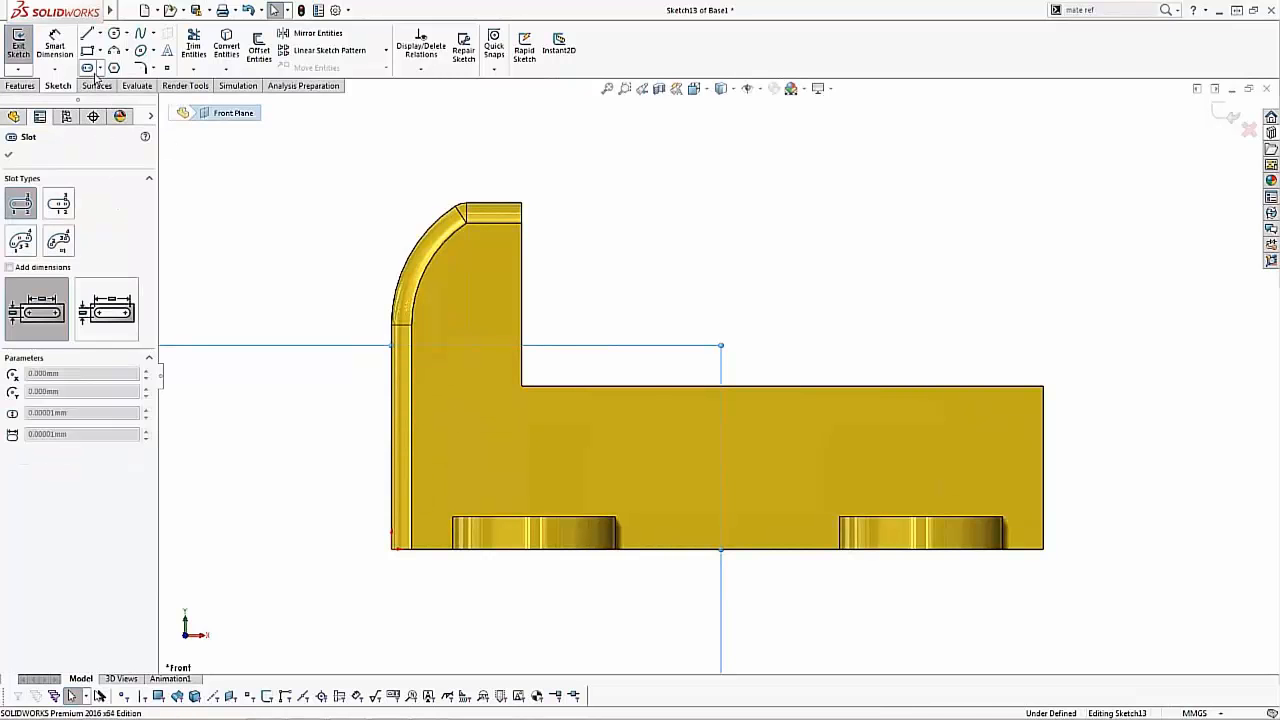
left_click(562, 414)
left_click(562, 458)
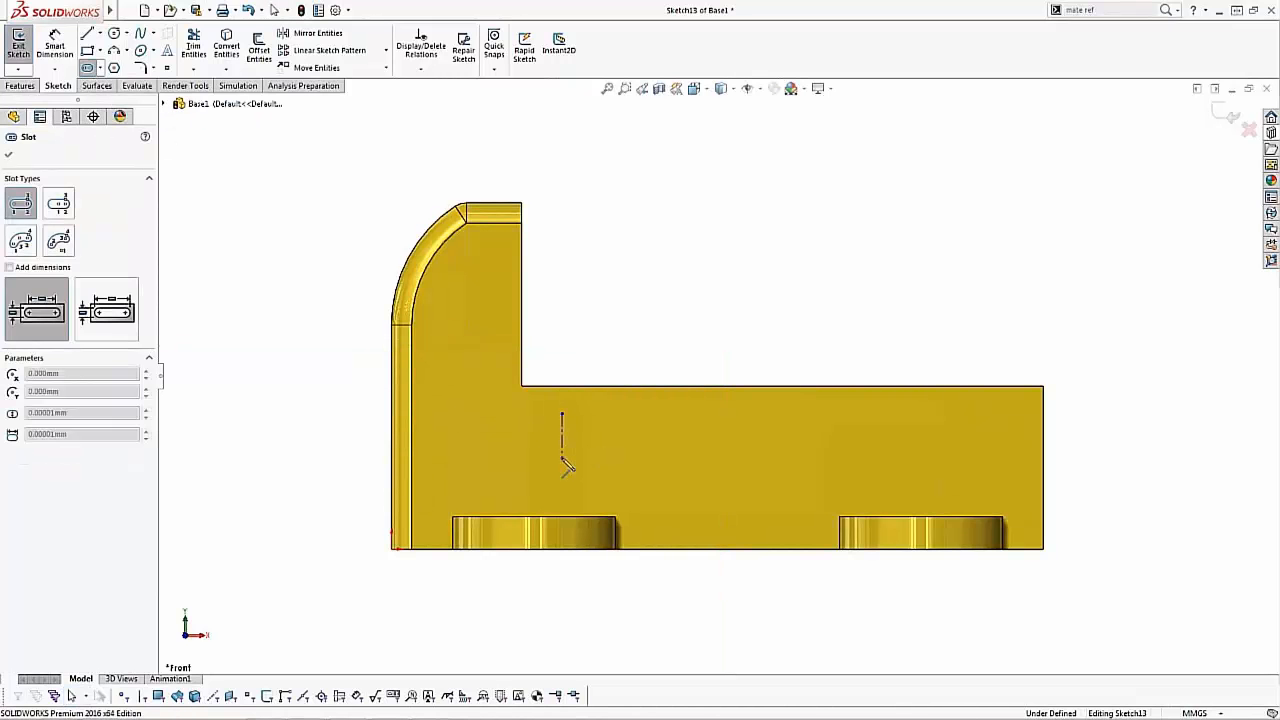
left_click(580, 455)
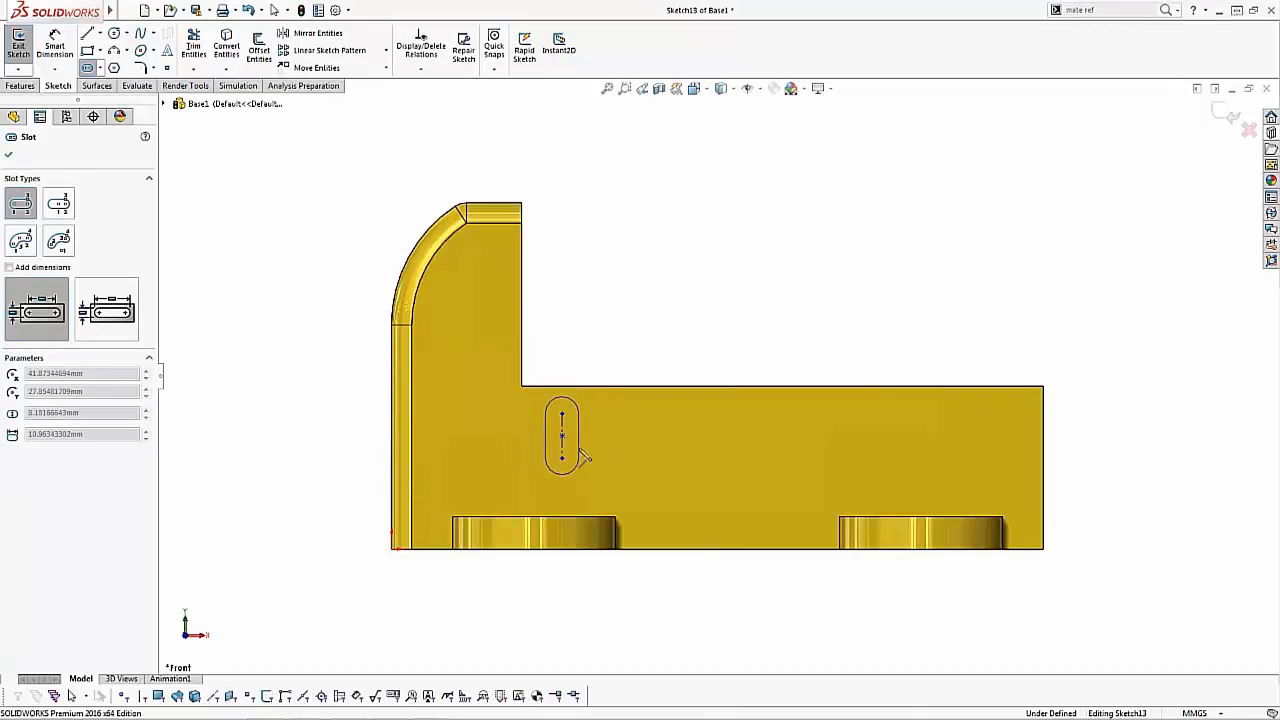
left_click(579, 455)
key("Escape")
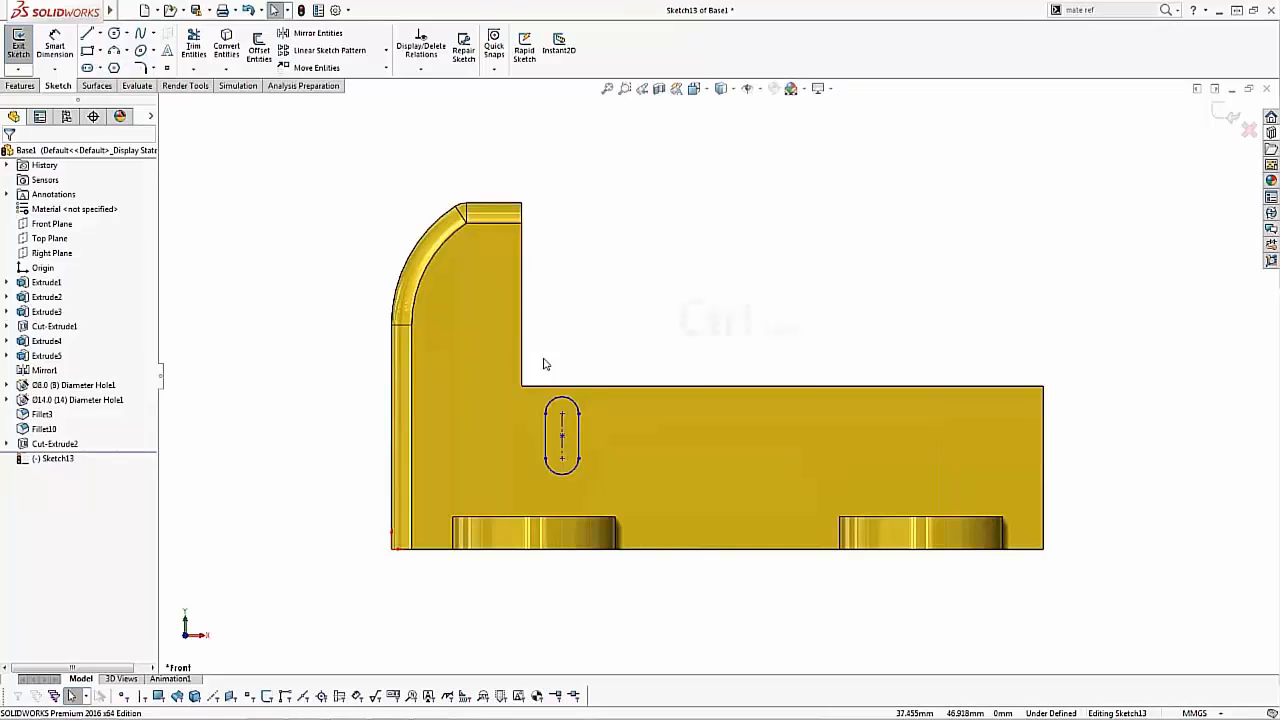
Copy the whole slot within the sketch to place a second one close beside it, farther from the upright jaw.
left_click_drag(543, 358, 609, 493, "ctrl")
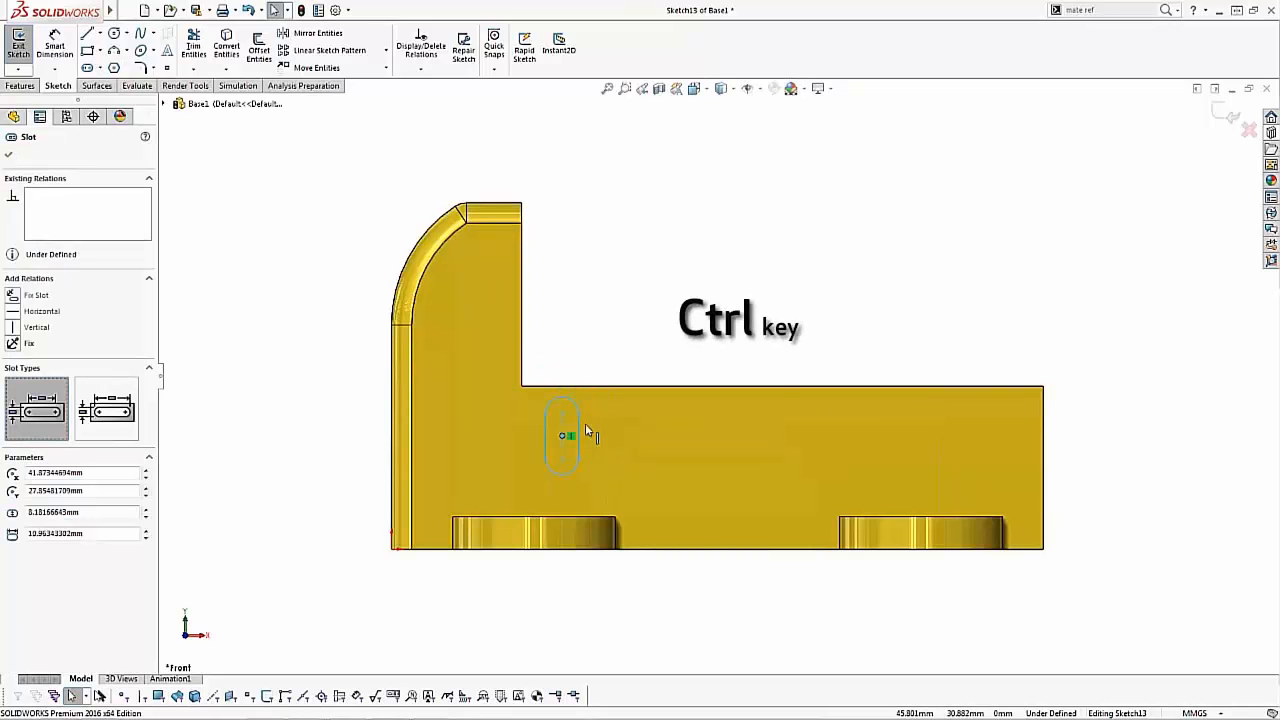
left_click_drag(585, 423, 636, 424, "ctrl")
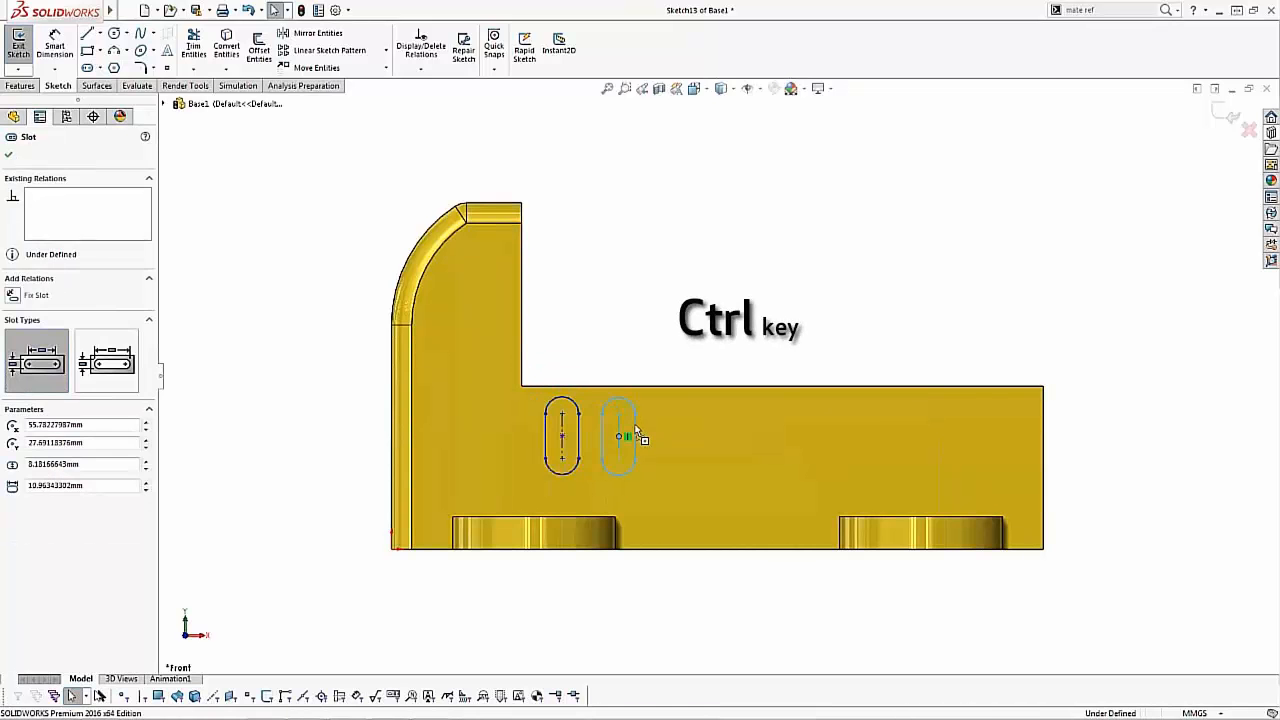
left_click(643, 302)
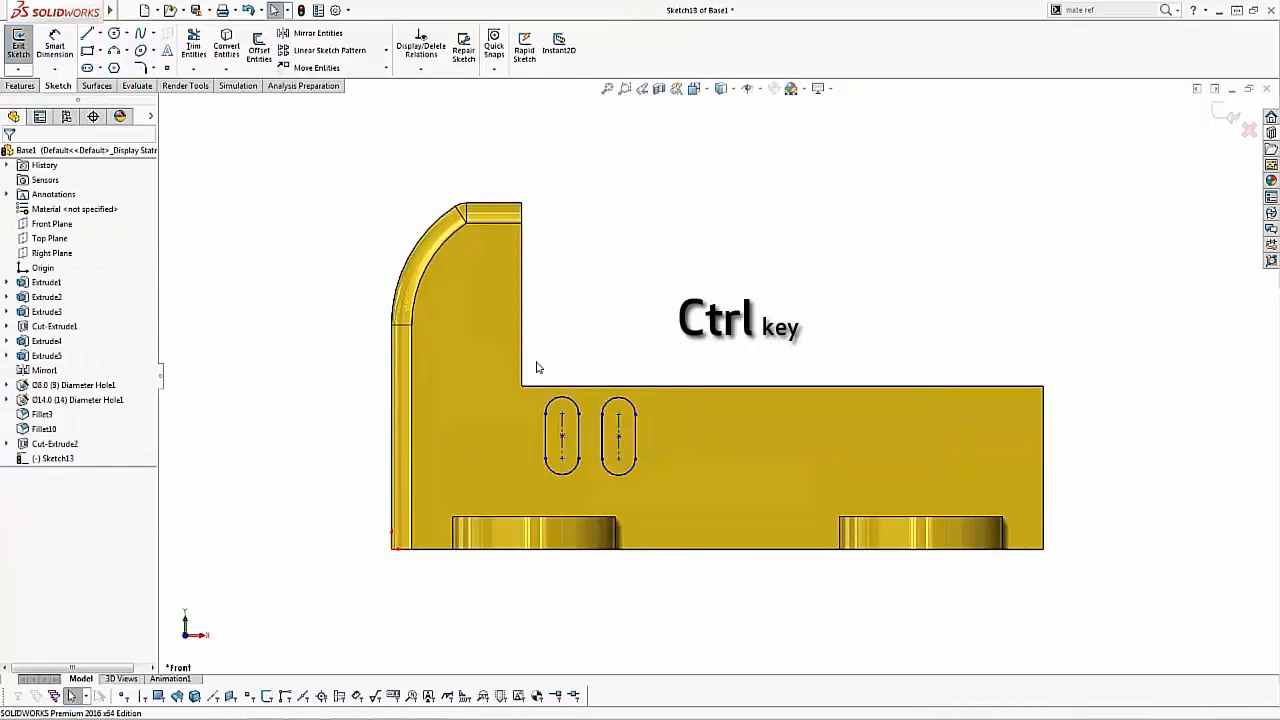
Copy the slot pair twice along the base to form three evenly spread pairs, and exit the sketch.
left_click_drag(537, 360, 663, 491)
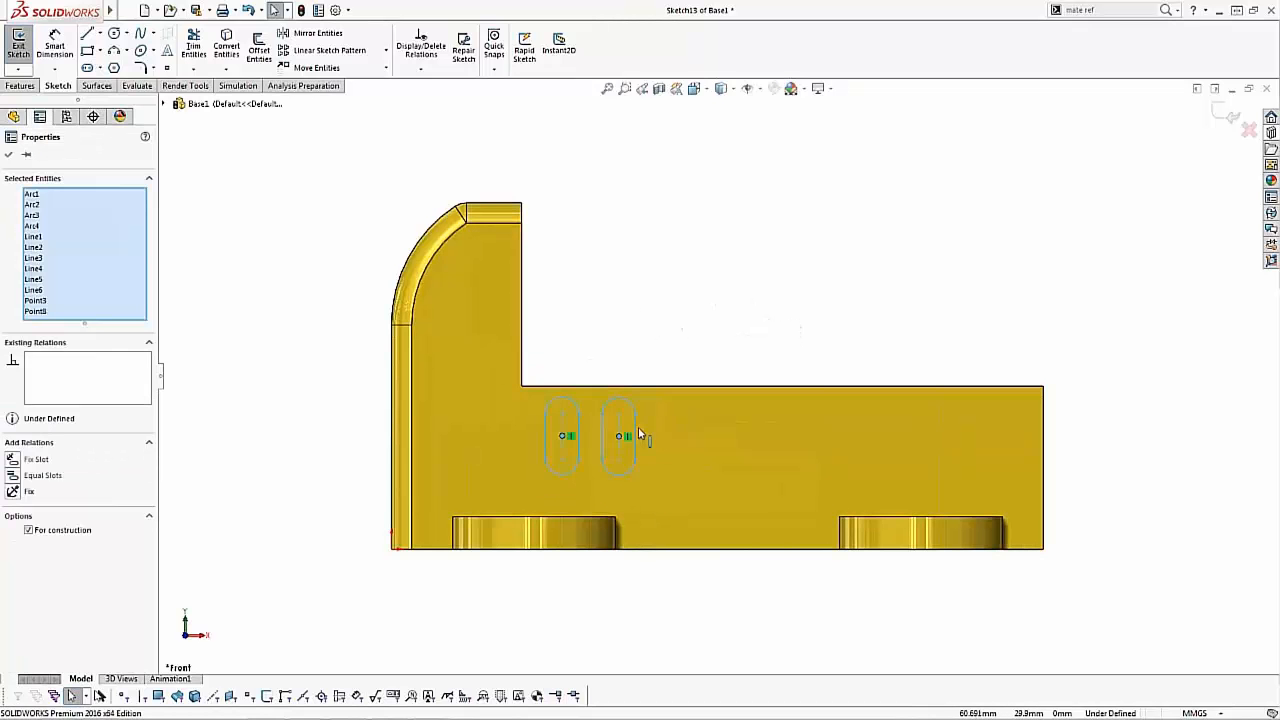
left_click_drag(637, 425, 794, 426, "ctrl")
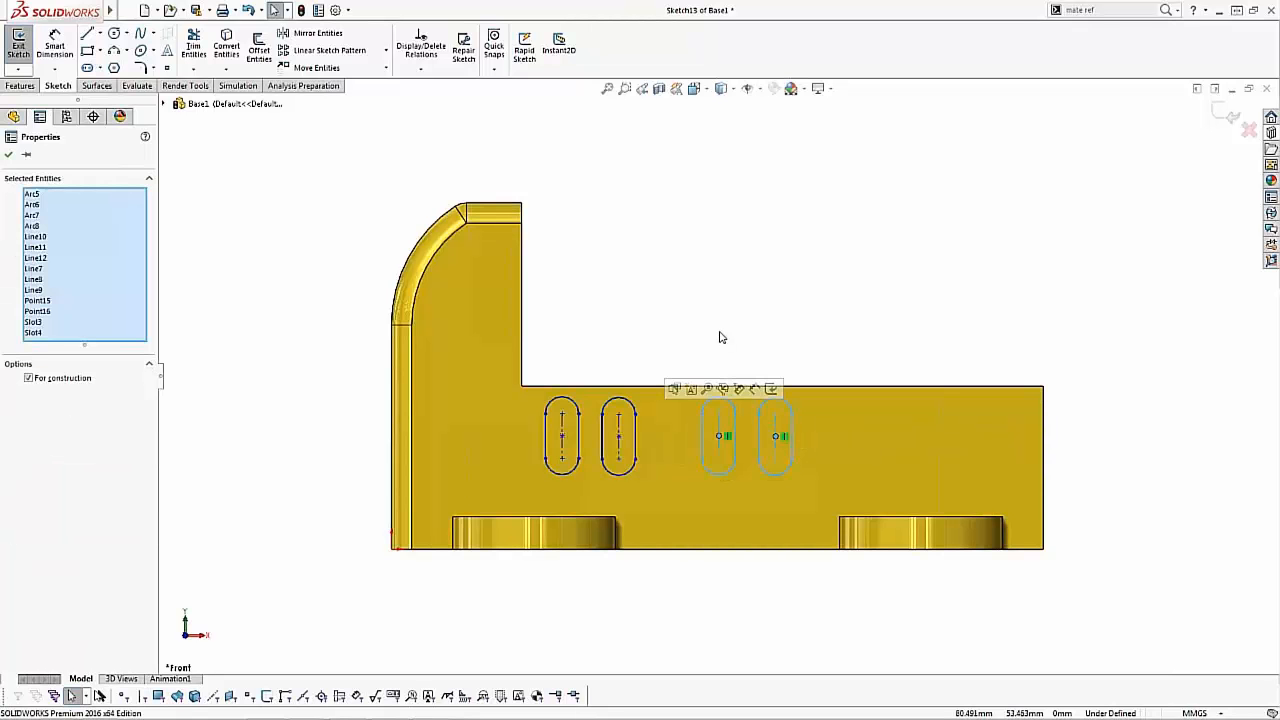
left_click(683, 369)
left_click_drag(683, 369, 844, 486)
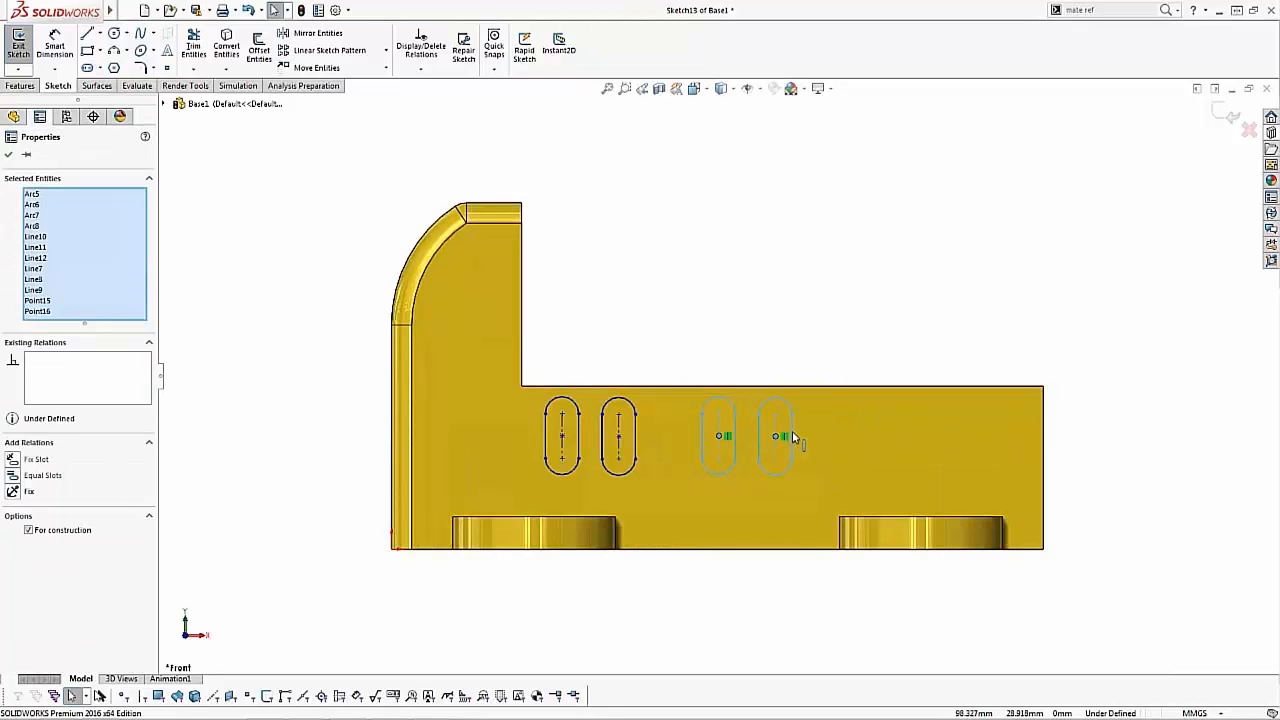
left_click_drag(793, 433, 963, 431, "ctrl")
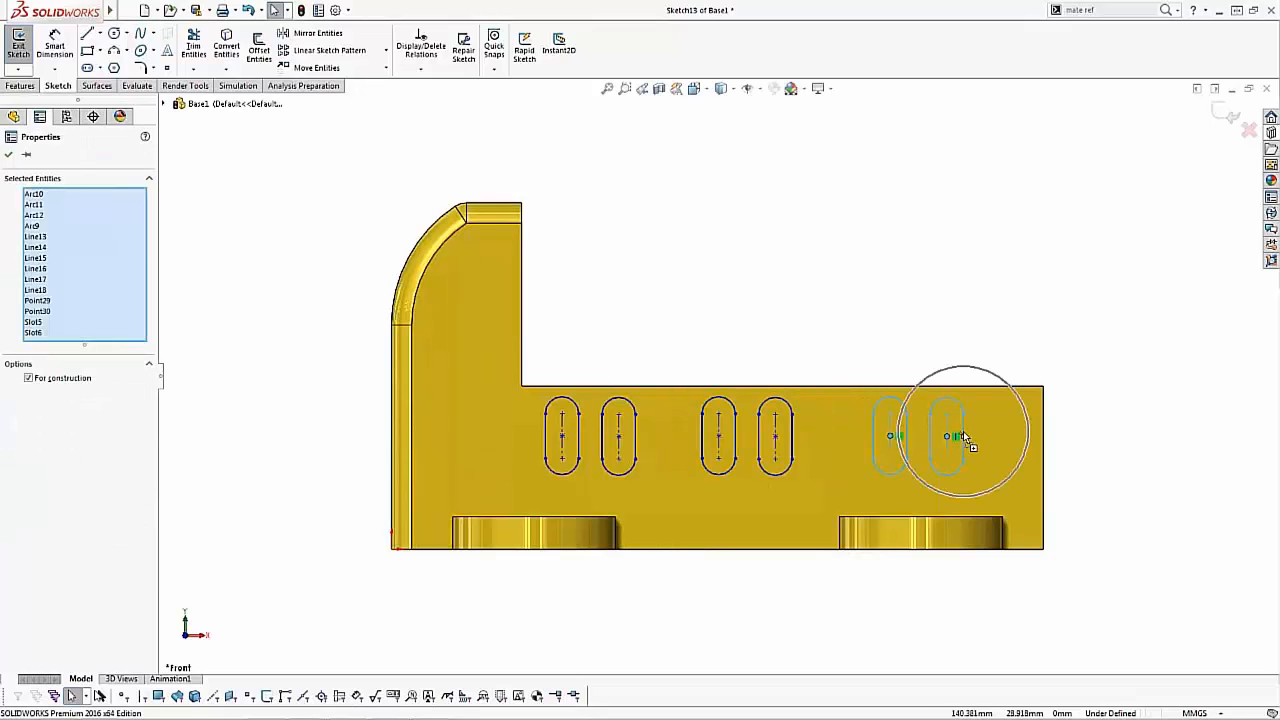
left_click(888, 342)
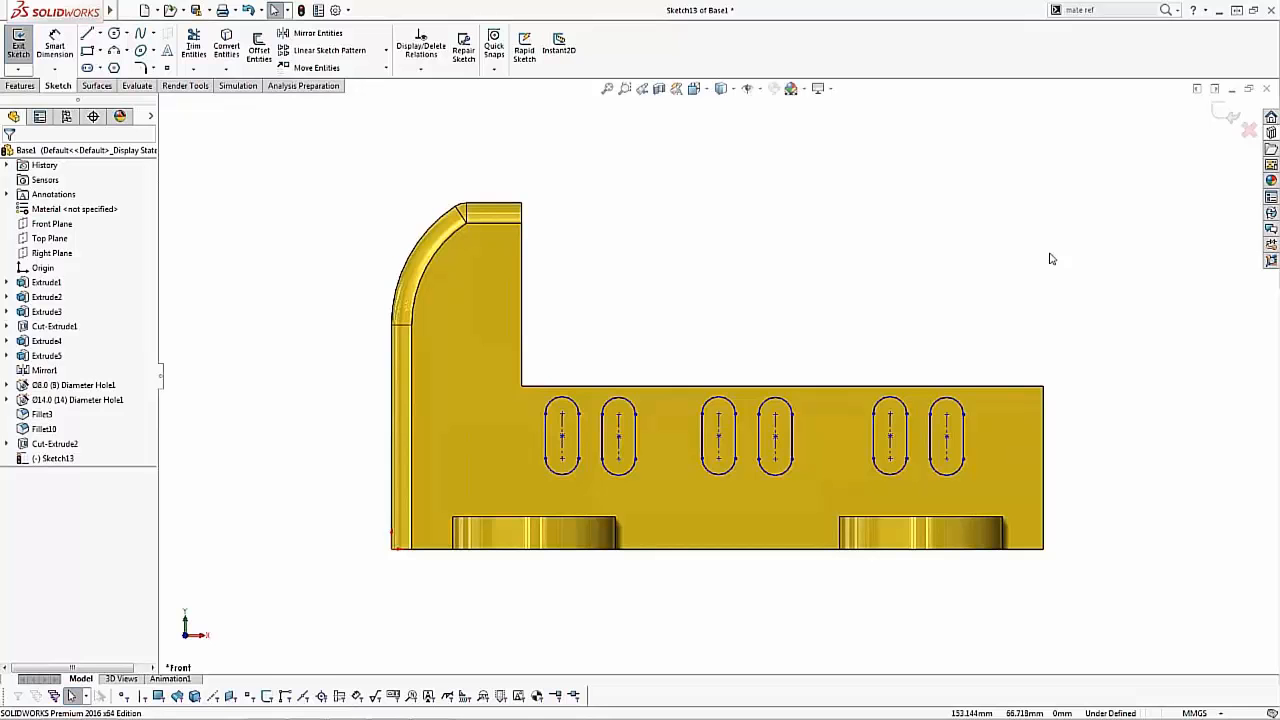
left_click(1222, 116)
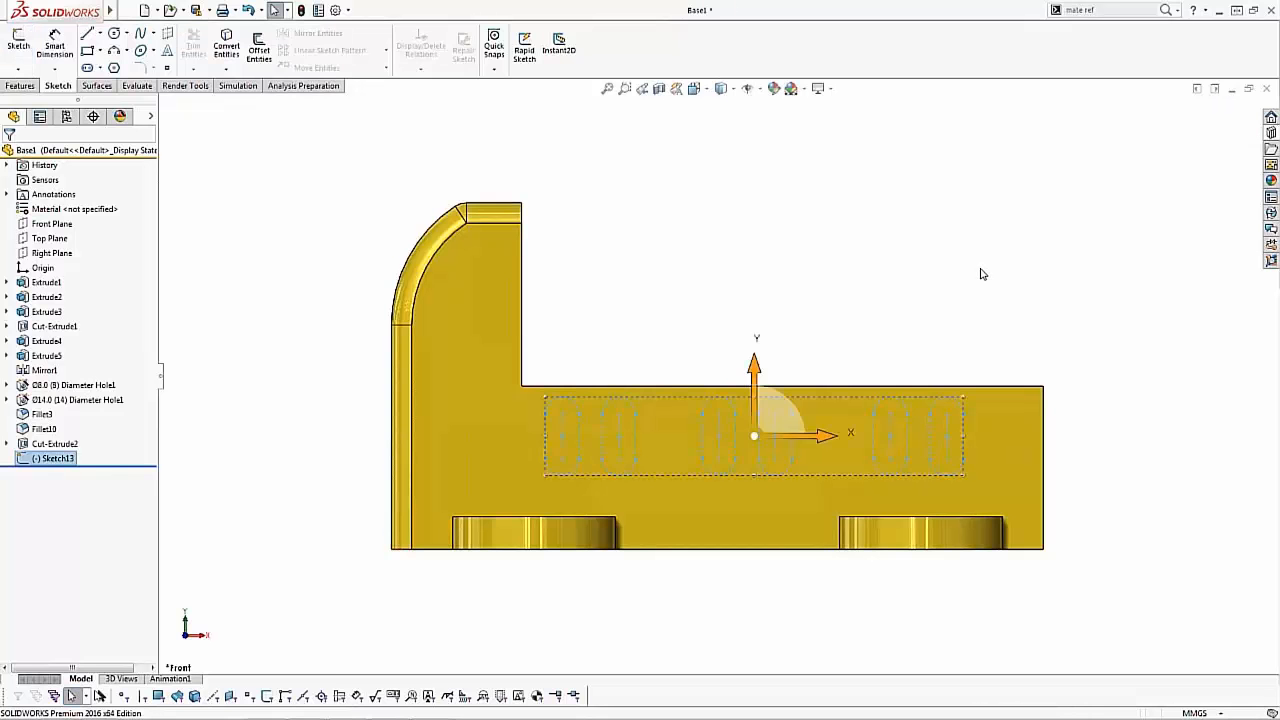
key("Escape")
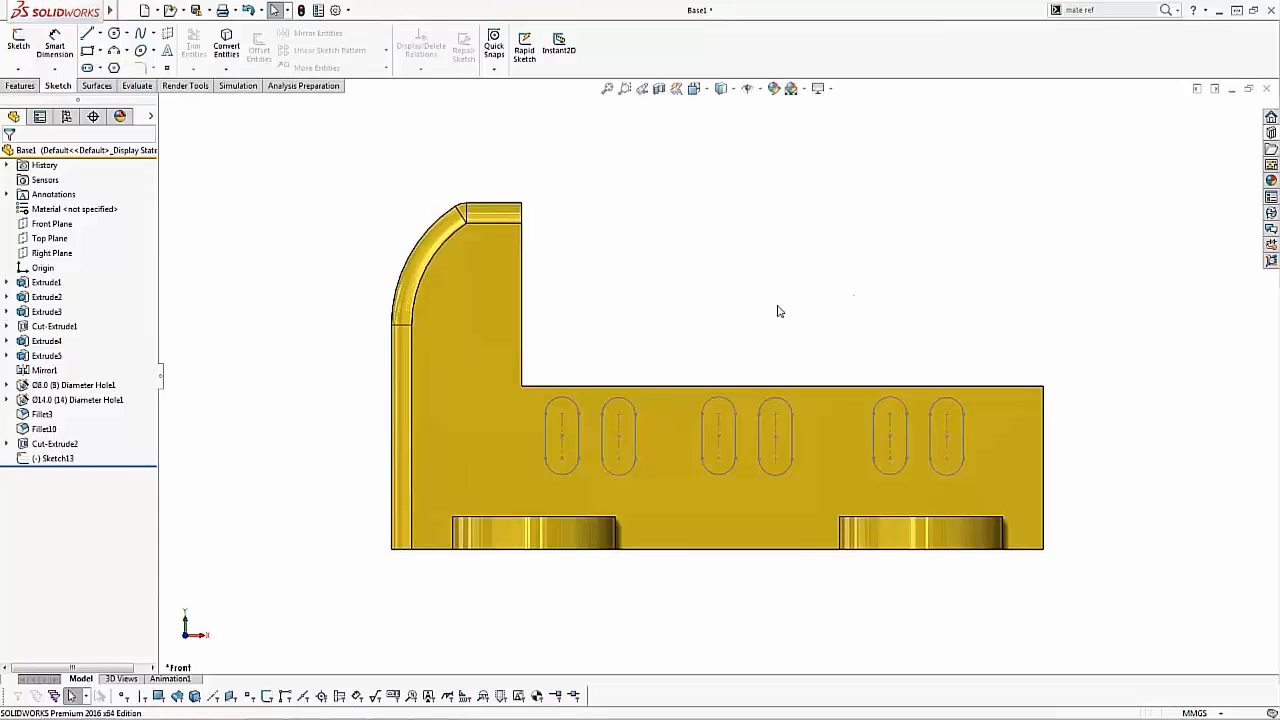
type("ss")
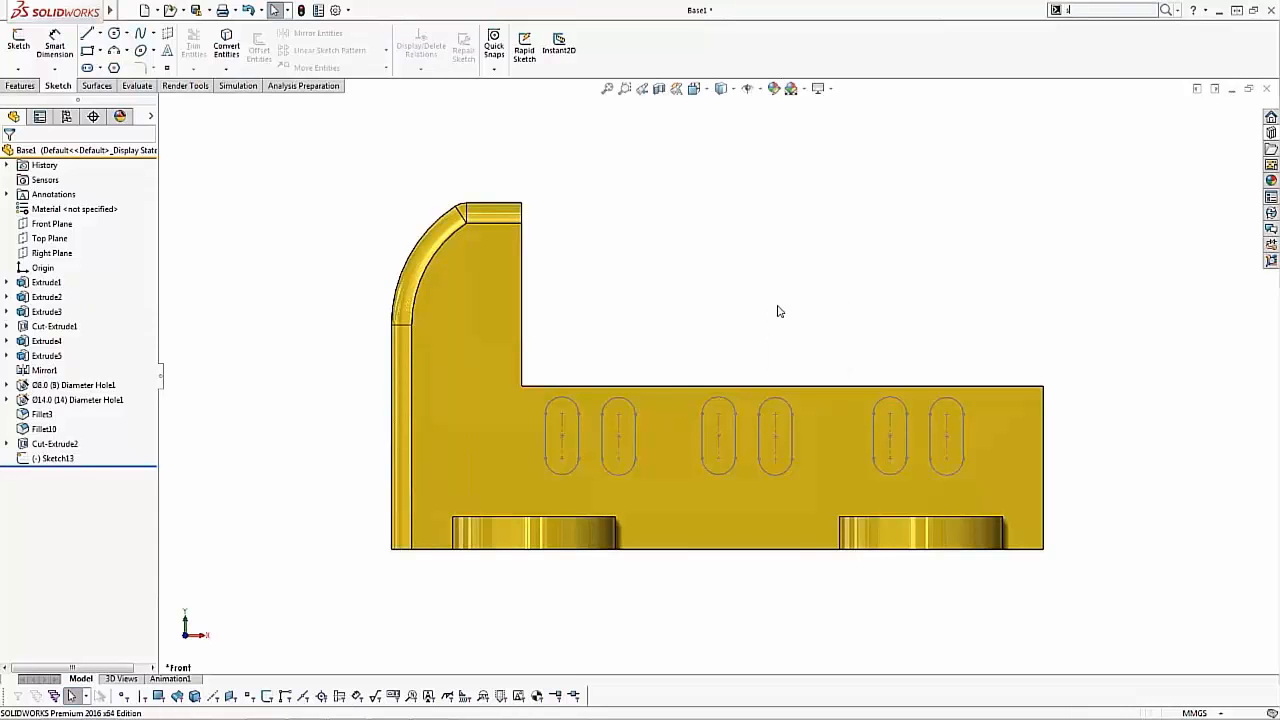
type("ss")
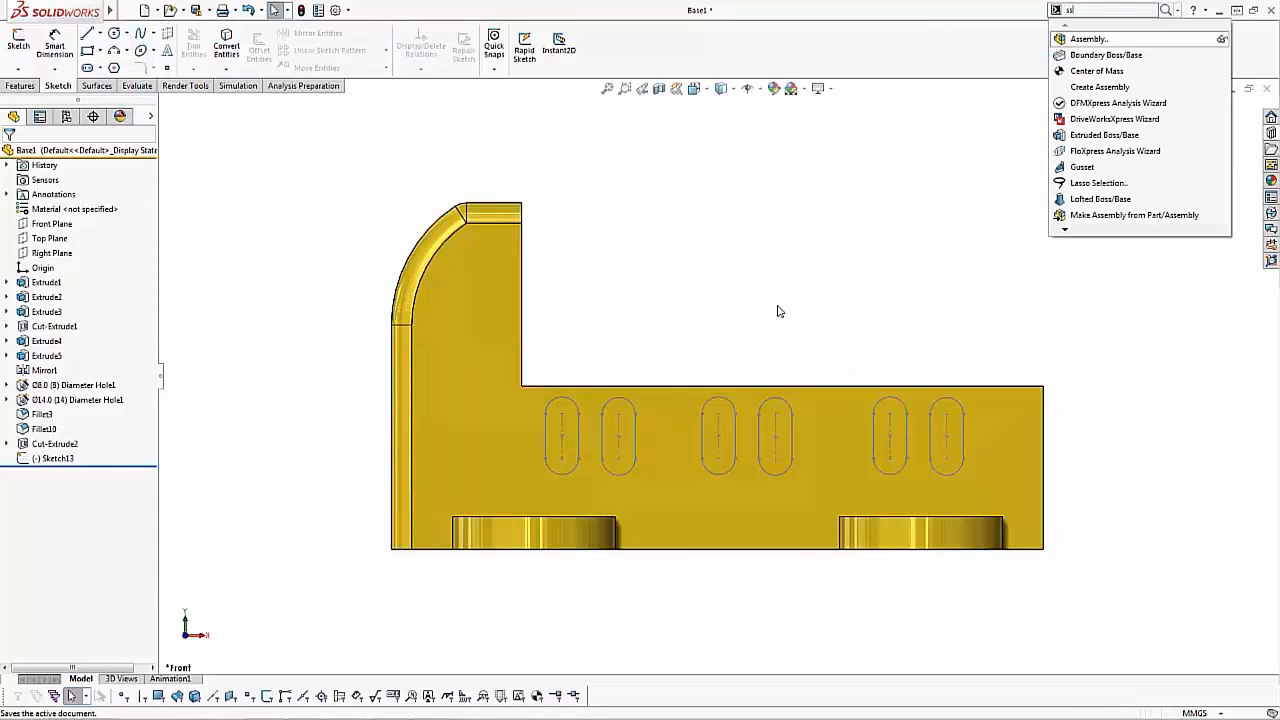
key("Escape")
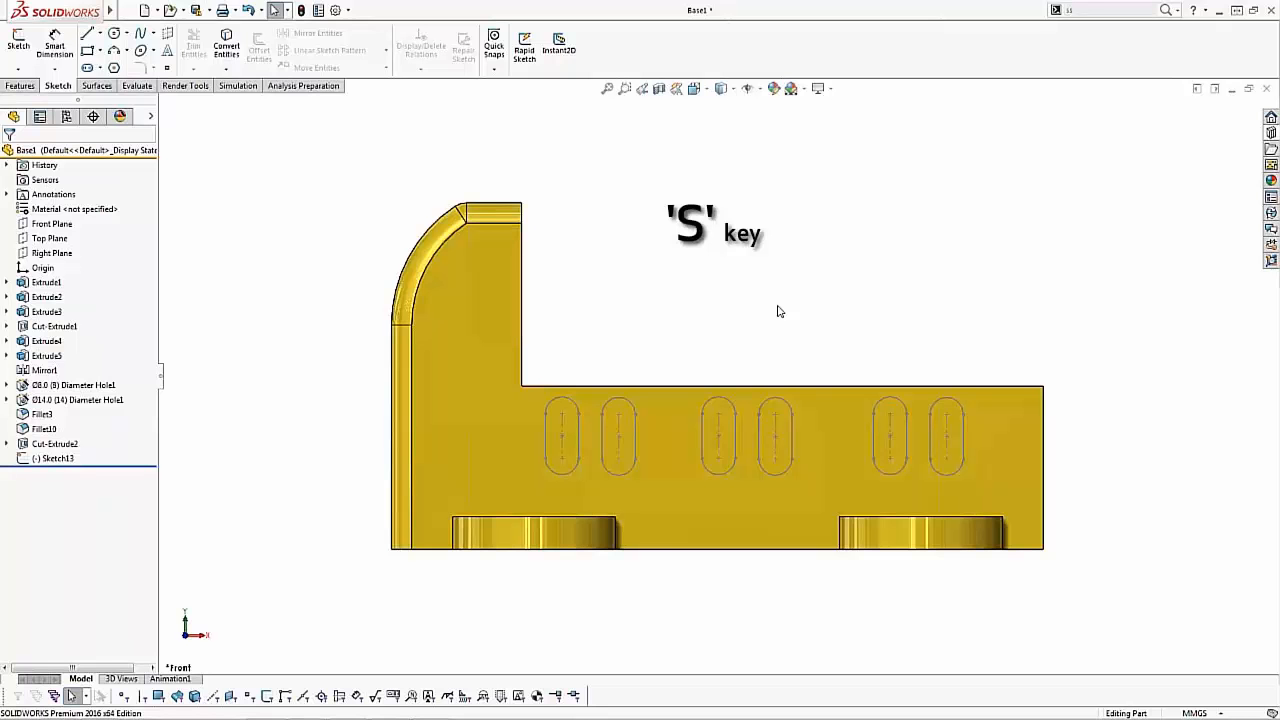
Start an Extruded Cut from the slot sketch and include all six slot regions as selected contours.
key("s")
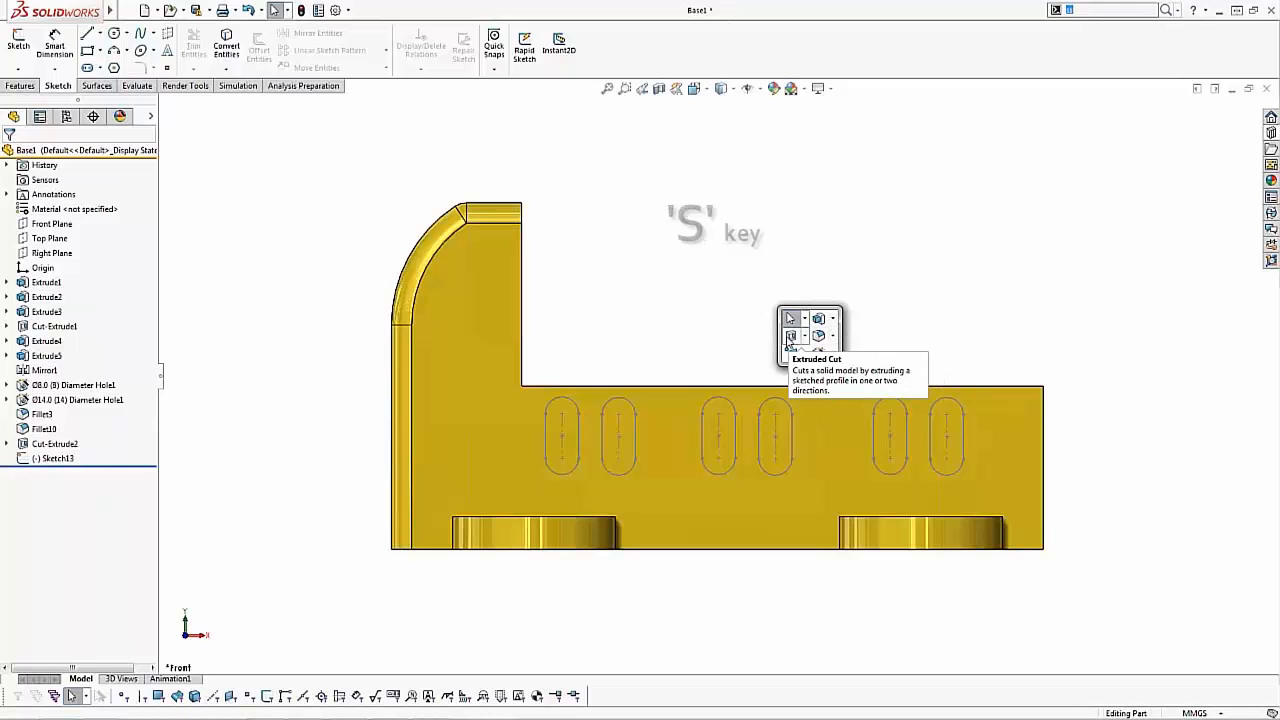
left_click(788, 341)
left_click(575, 423)
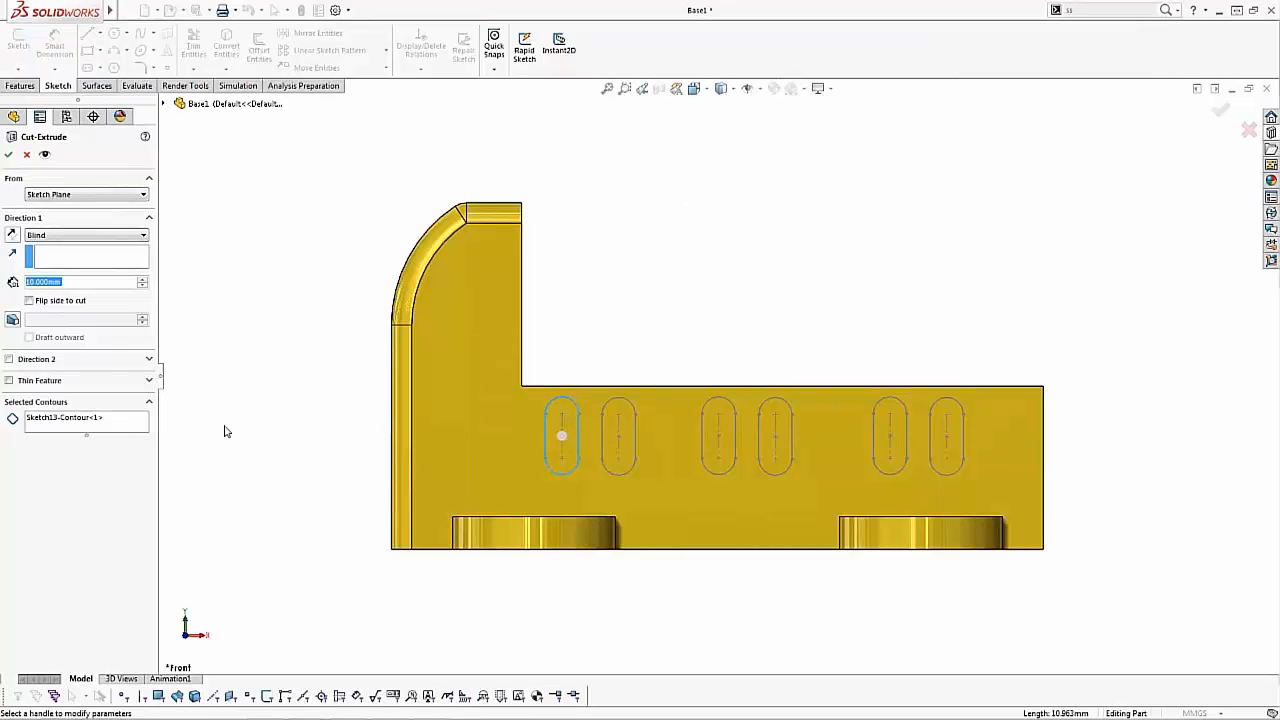
left_click(124, 428)
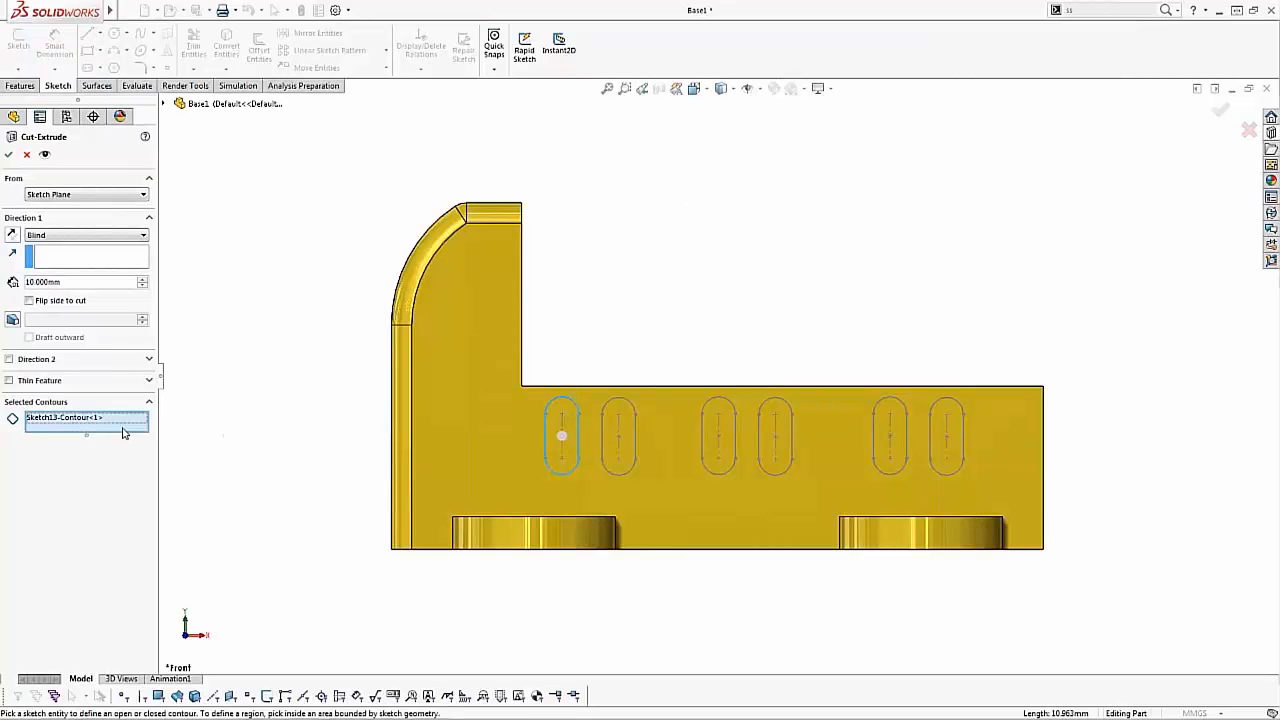
left_click(627, 436)
left_click(737, 438)
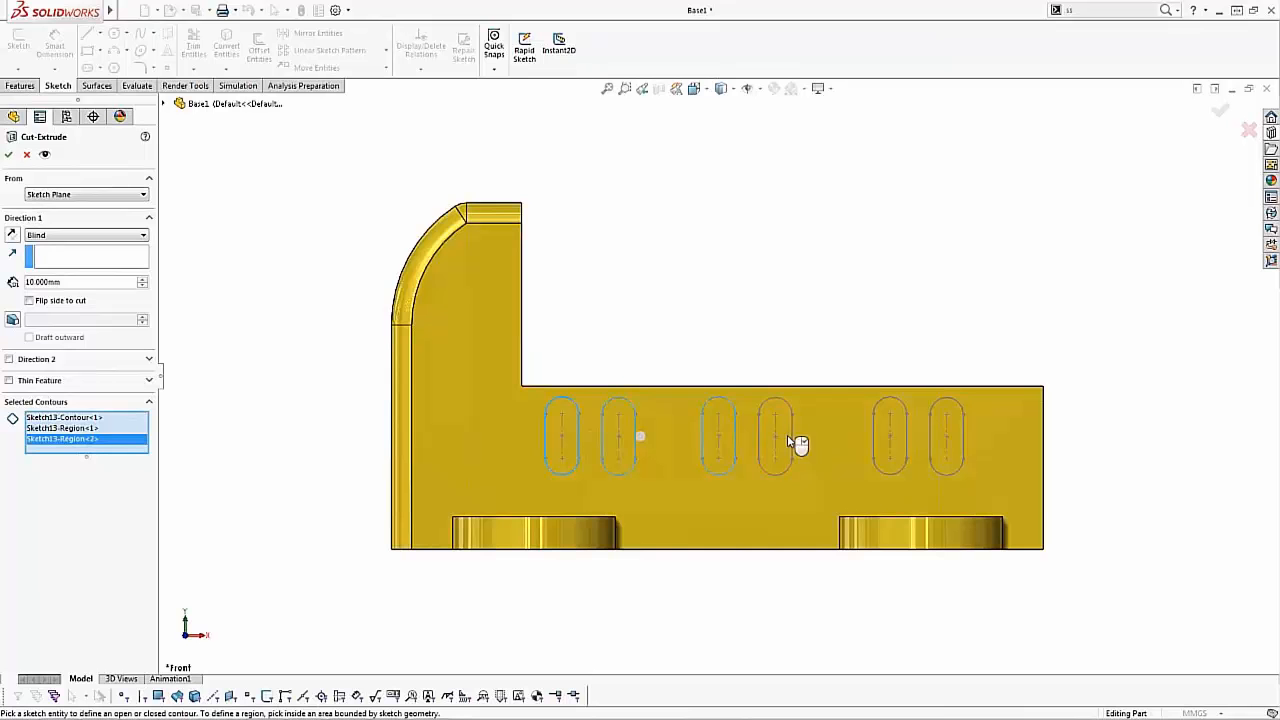
left_click(788, 440)
left_click(910, 442)
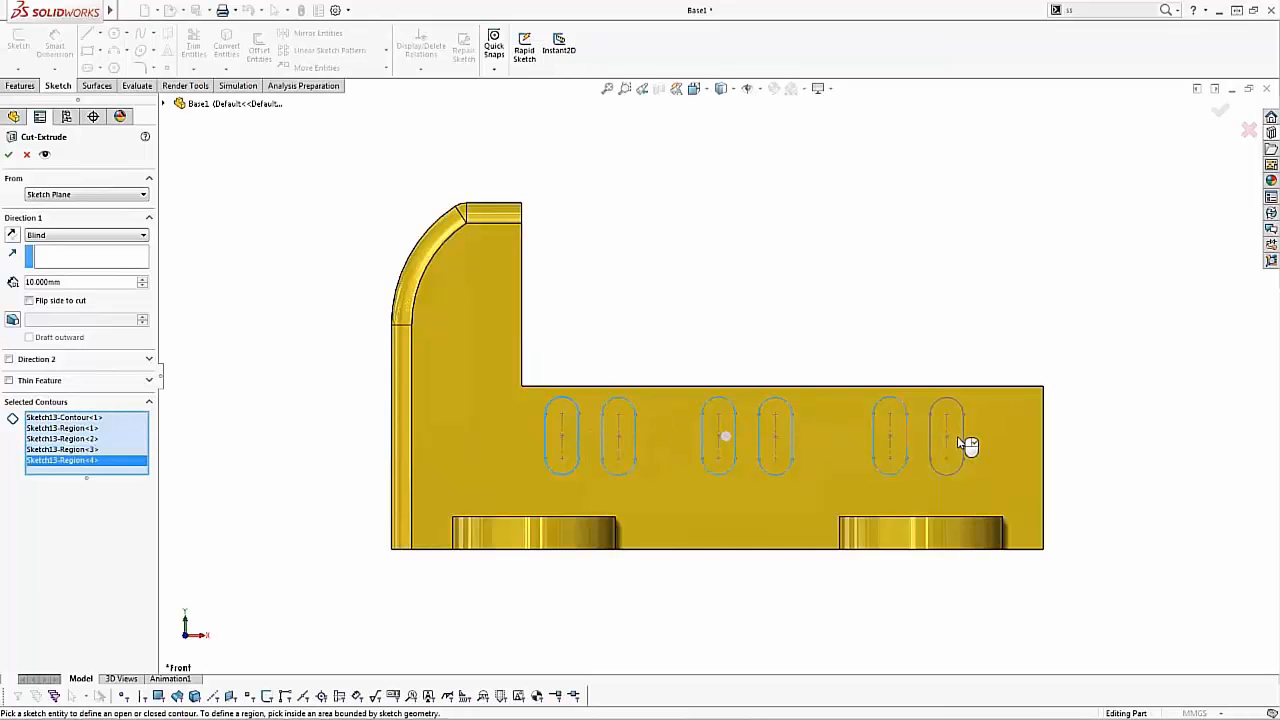
left_click(957, 436)
Set the slot cut's end condition to Through All - Both Directions and apply the cut.
middle_click_drag(957, 436, 892, 515)
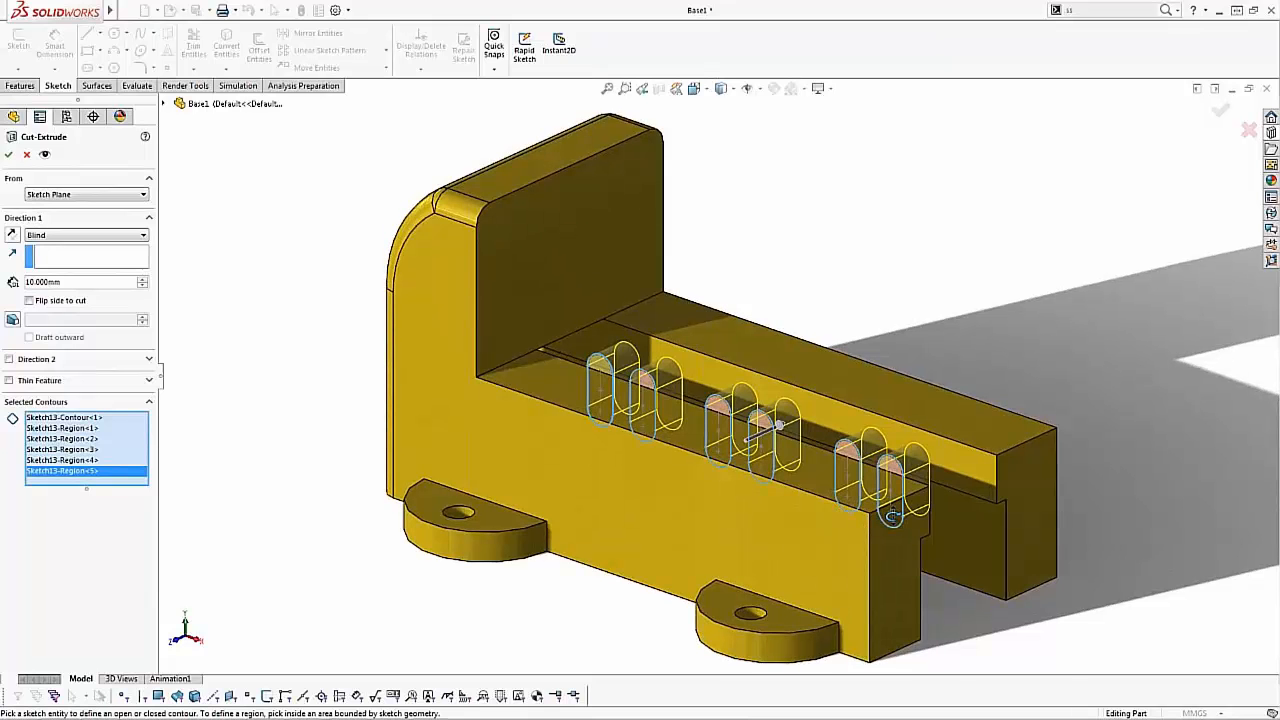
right_click(895, 210)
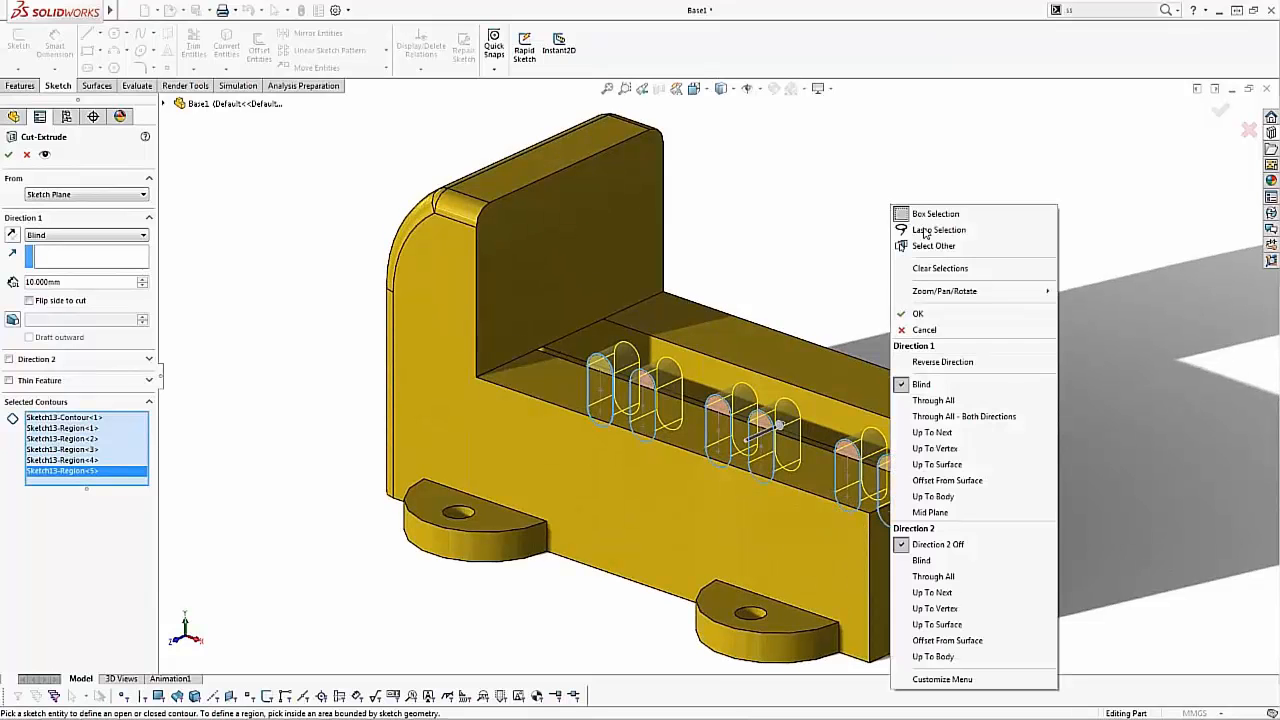
left_click(996, 419)
mouse_move(1016, 414)
middle_mouse_down()
mouse_move(924, 411)
mouse_move(1006, 398)
middle_mouse_up()
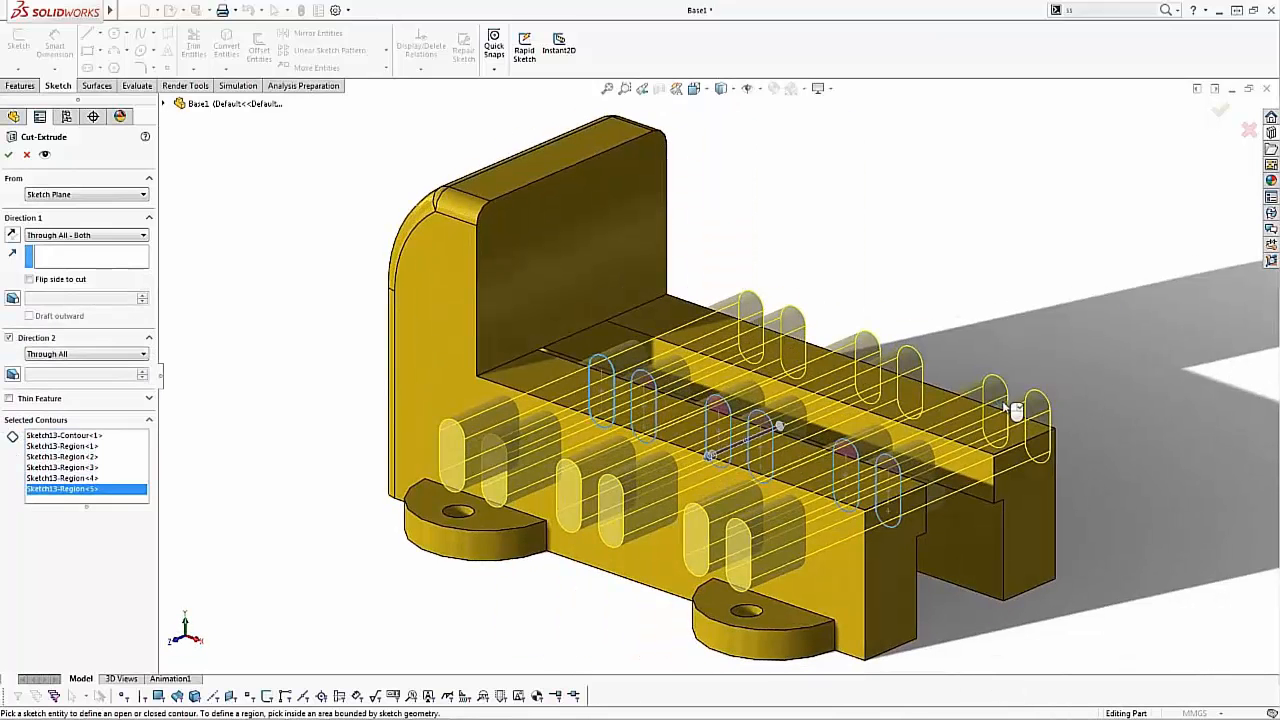
left_click(1221, 110)
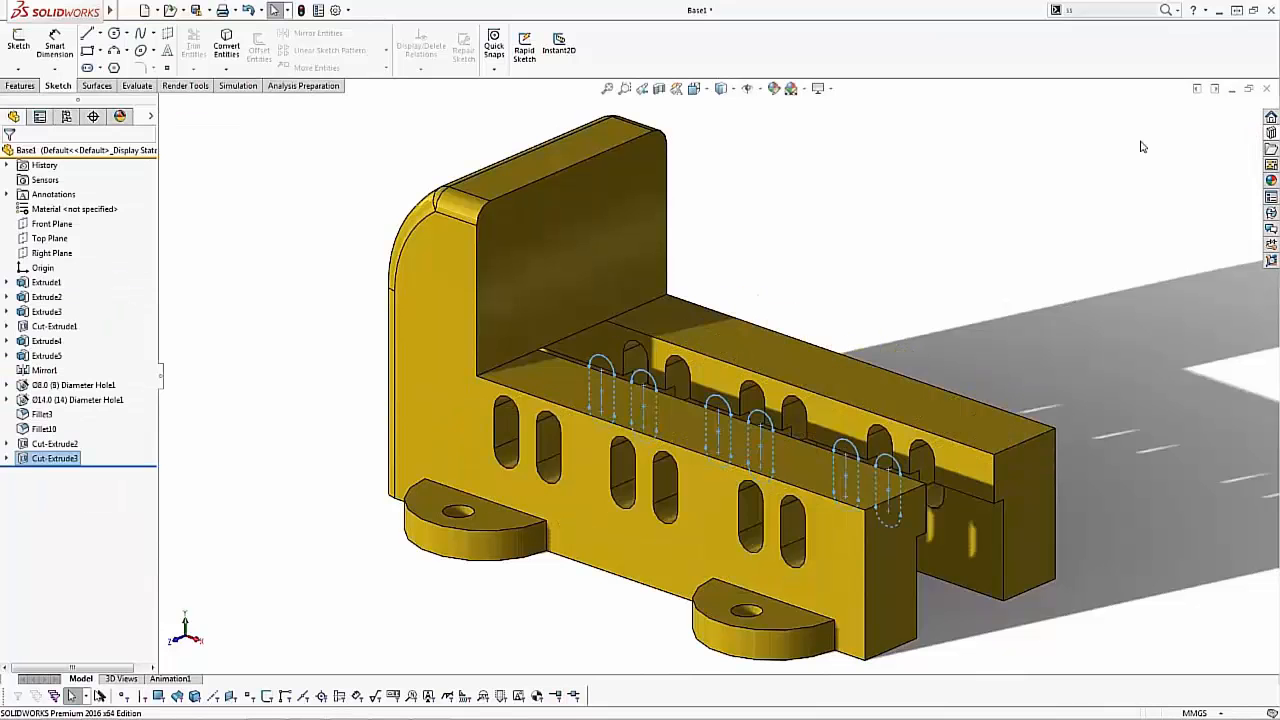
left_click(928, 217)
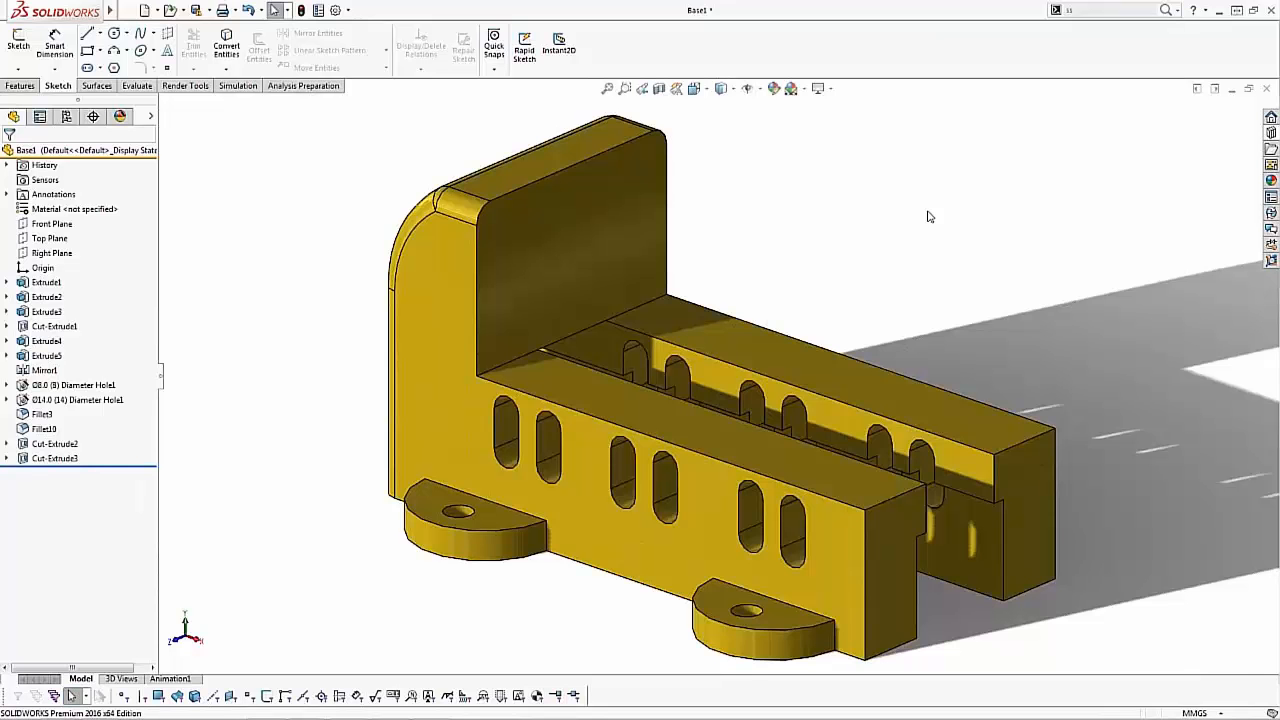
Copy Fillet10 onto the curved top edge of the mounting lug nearest the upright jaw.
middle_click_drag(936, 342, 946, 379)
key("f")
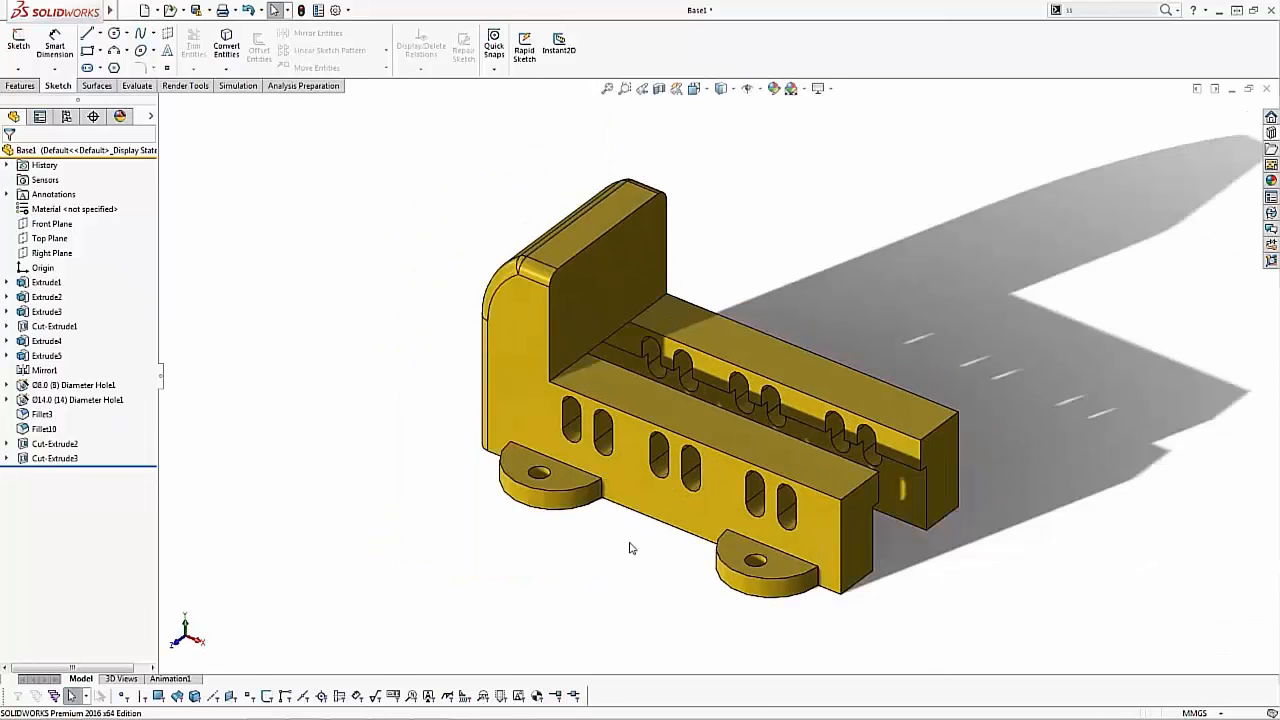
left_click(497, 278)
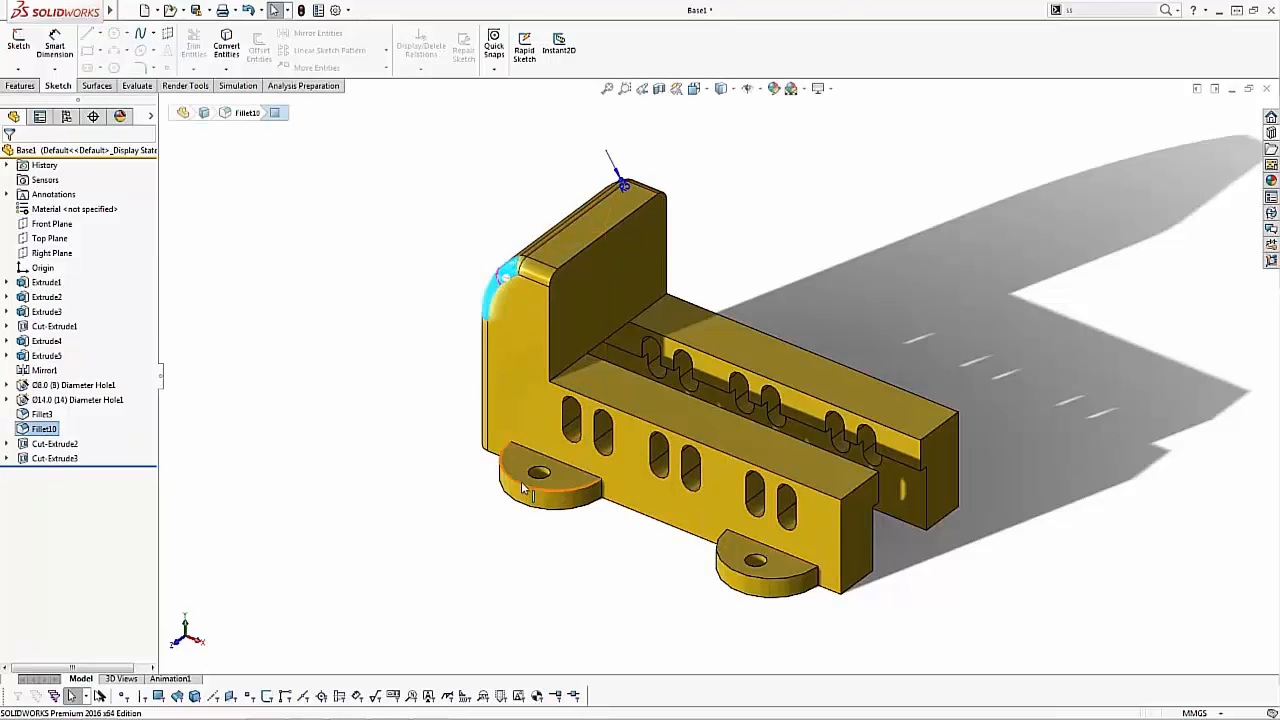
left_click(414, 533)
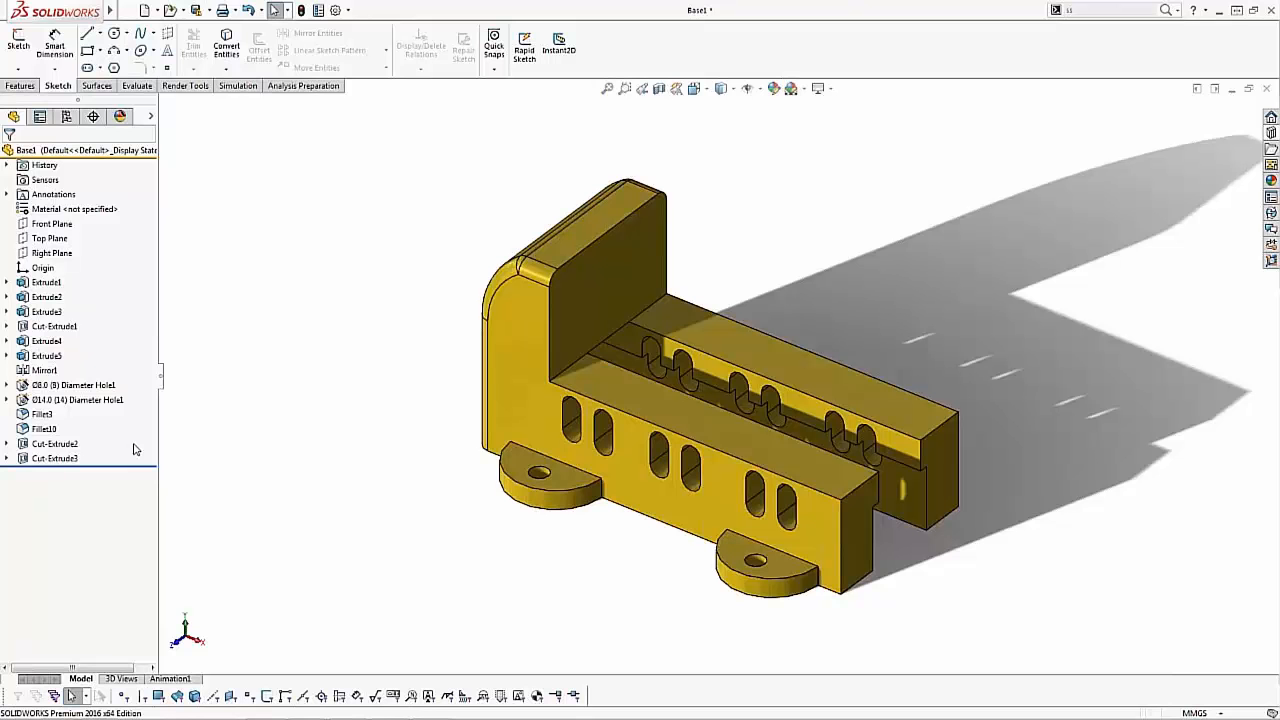
left_click(44, 430)
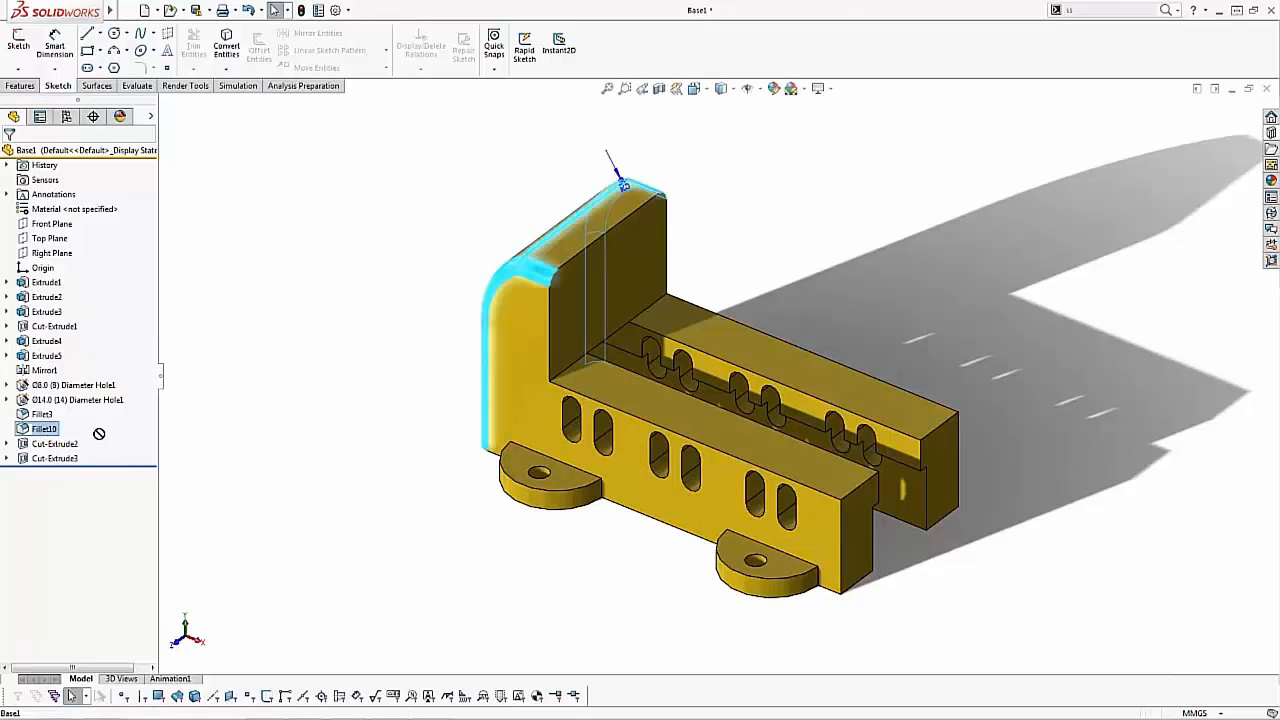
left_click_drag(519, 487, 519, 487)
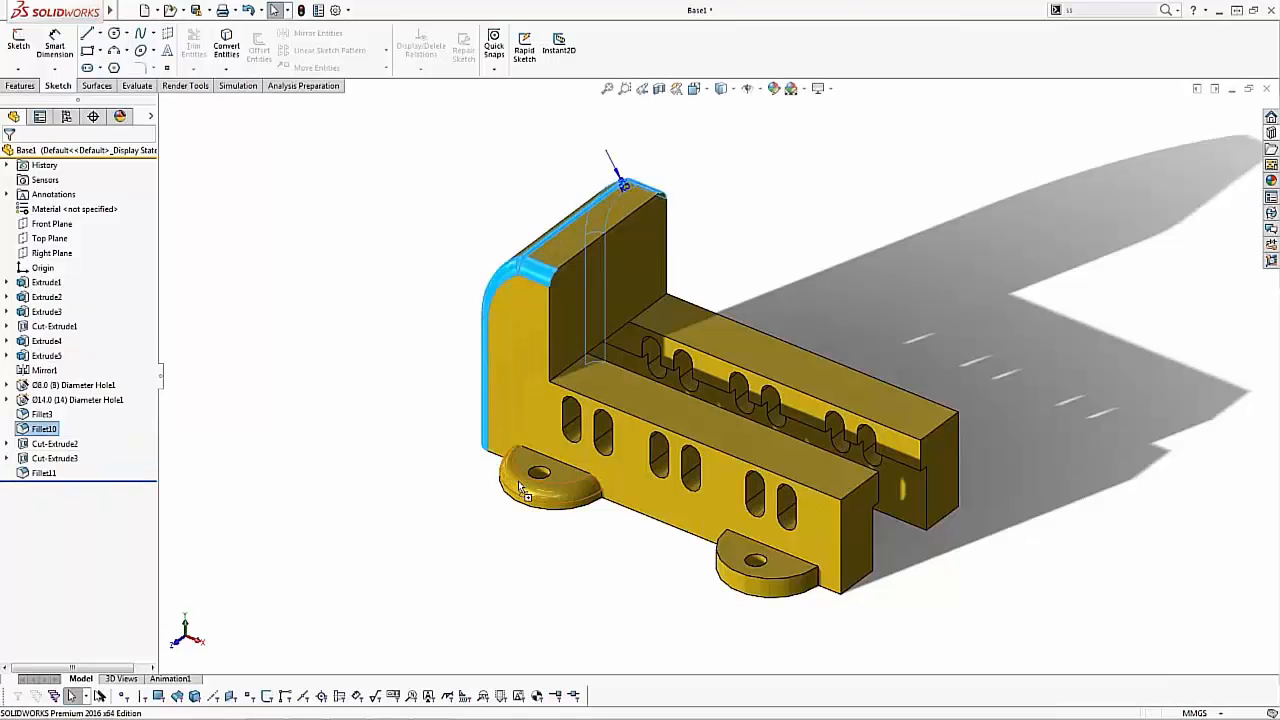
Copy the newly added lug fillet onto the curved top edge of the other mounting lug on the same side.
left_click(580, 598)
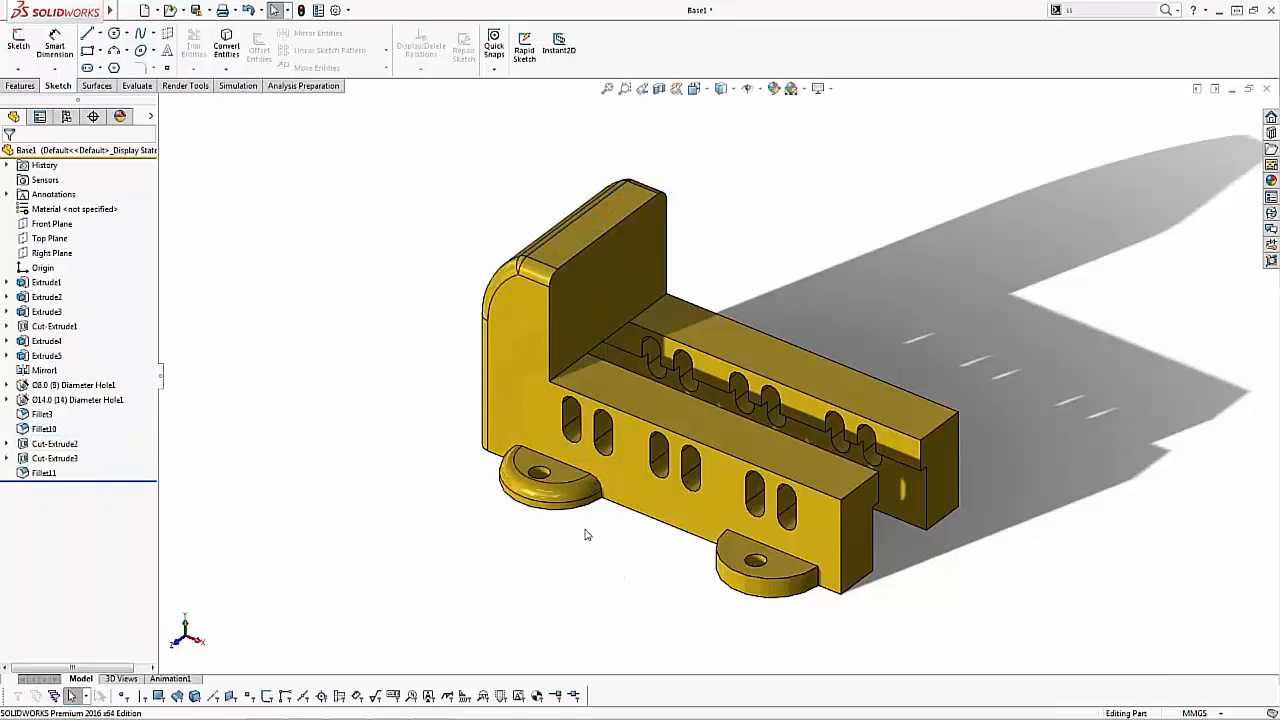
left_click_drag(575, 490, 637, 583)
left_click(41, 474)
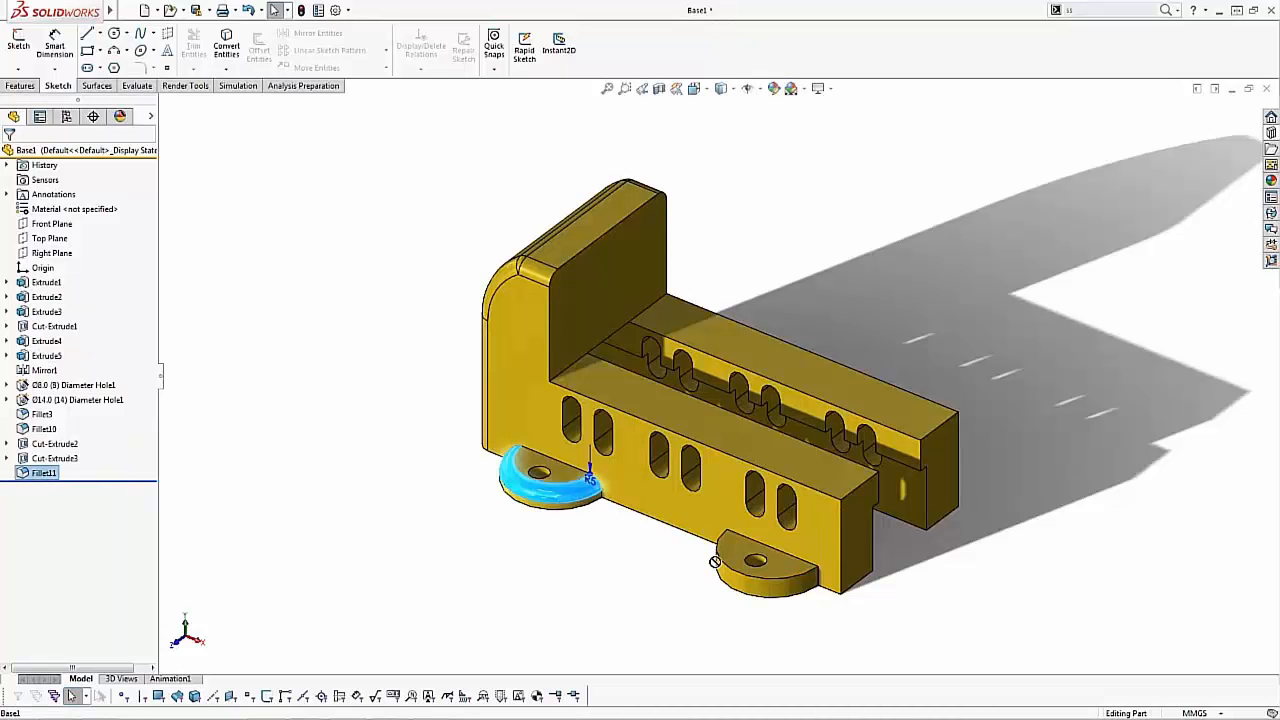
left_click_drag(726, 568, 726, 568, "ctrl")
left_click(668, 568)
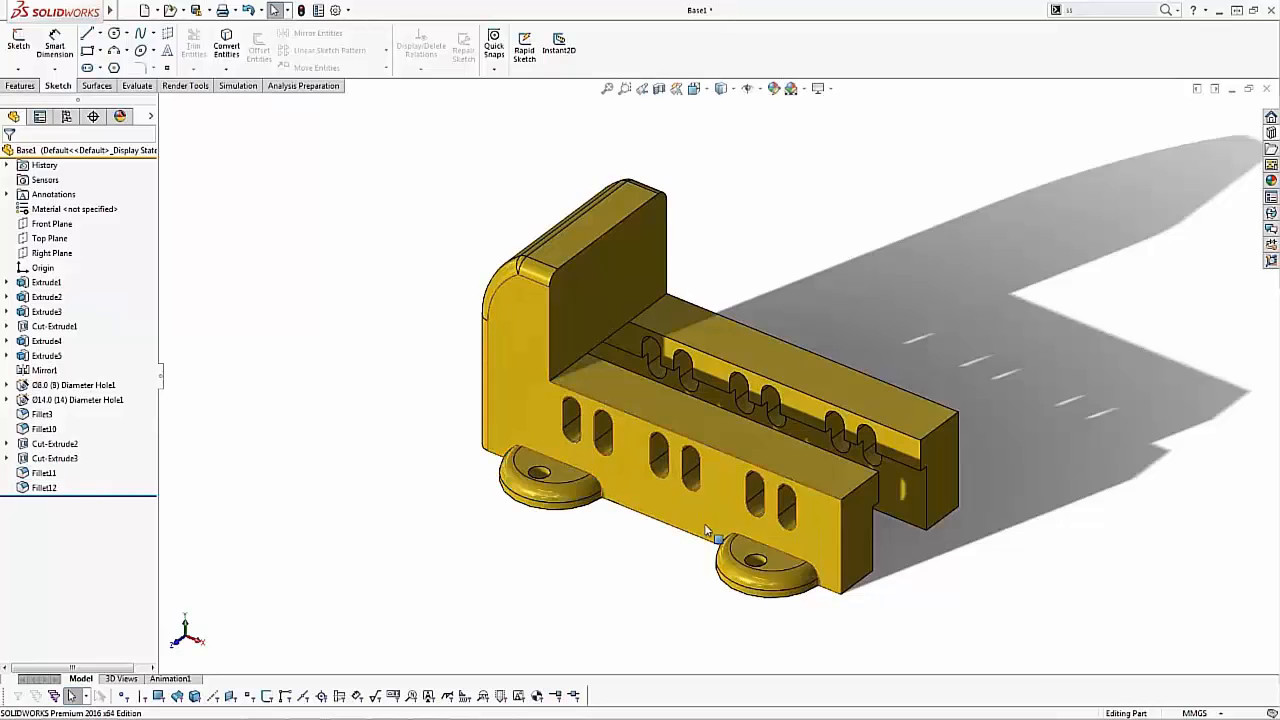
Copy the lug fillet onto the curved top edges of both mounting lugs on the opposite side of the base.
middle_click_drag(711, 534, 525, 516)
left_click(44, 487)
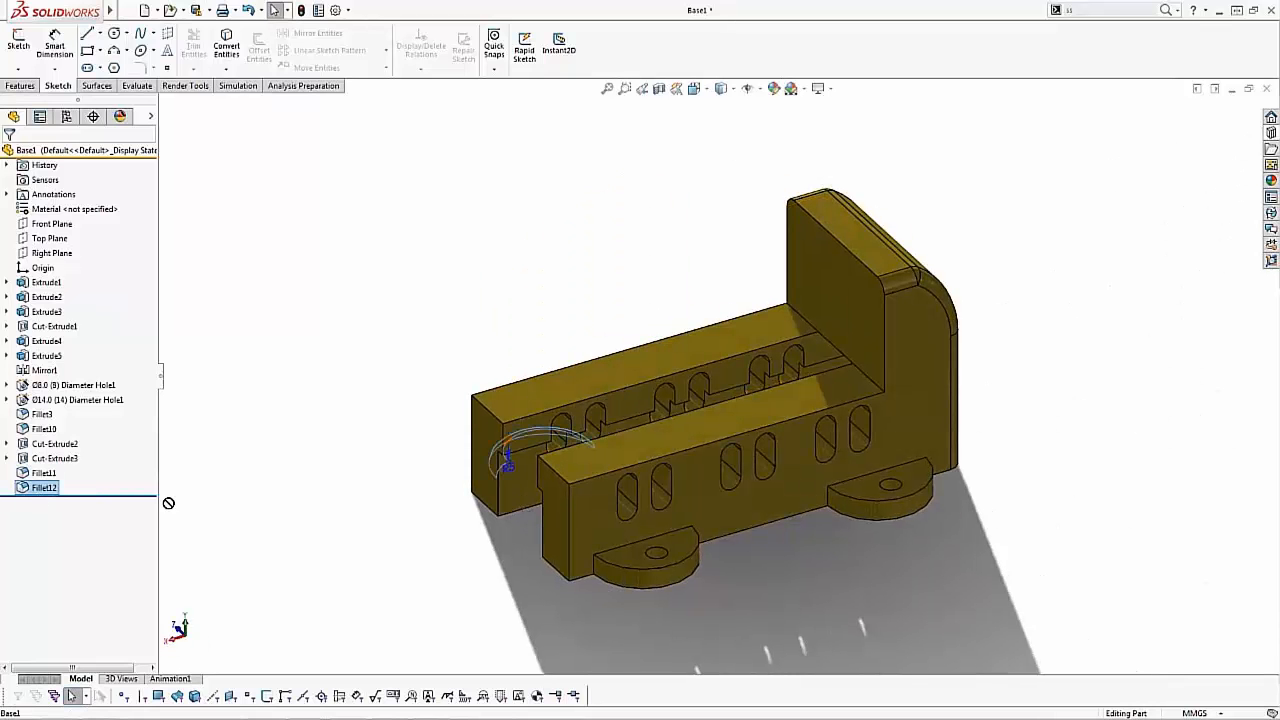
left_click_drag(610, 570, 862, 502, "ctrl")
left_click(43, 503)
middle_click_drag(680, 528, 837, 523)
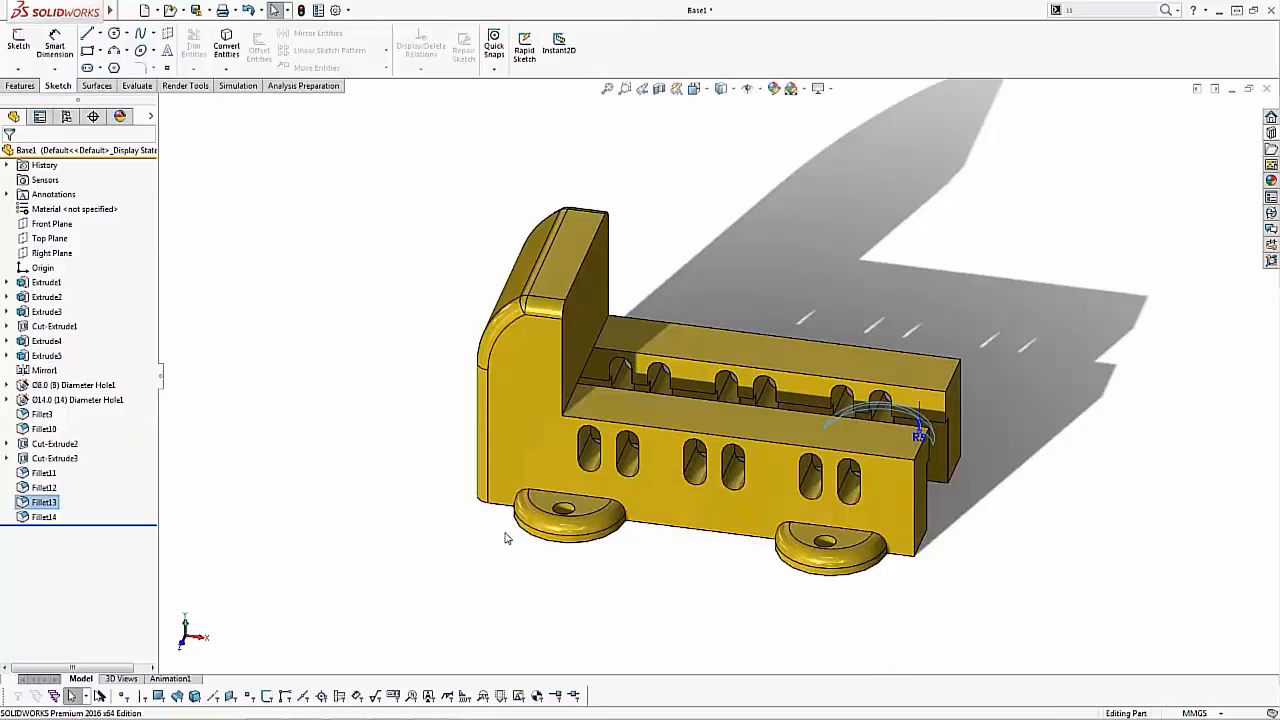
middle_click_drag(764, 344, 632, 442)
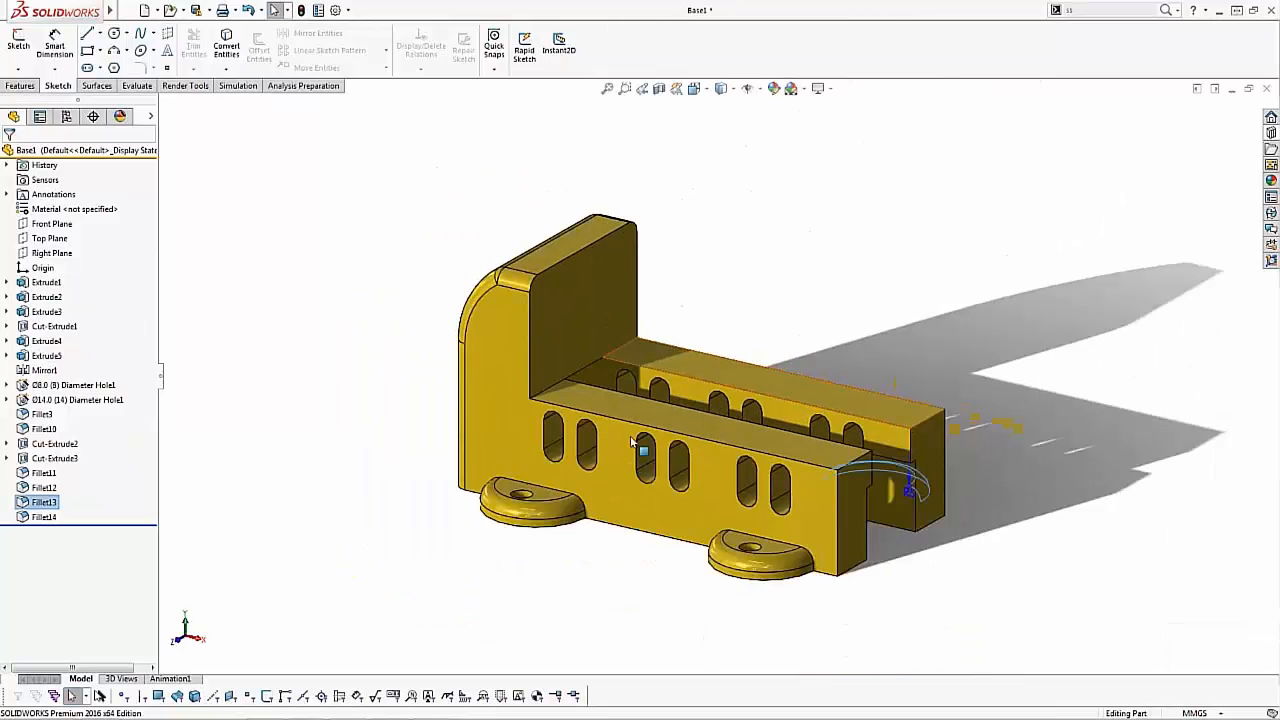
scroll(632, 442, "down", 1)
left_click(842, 295)
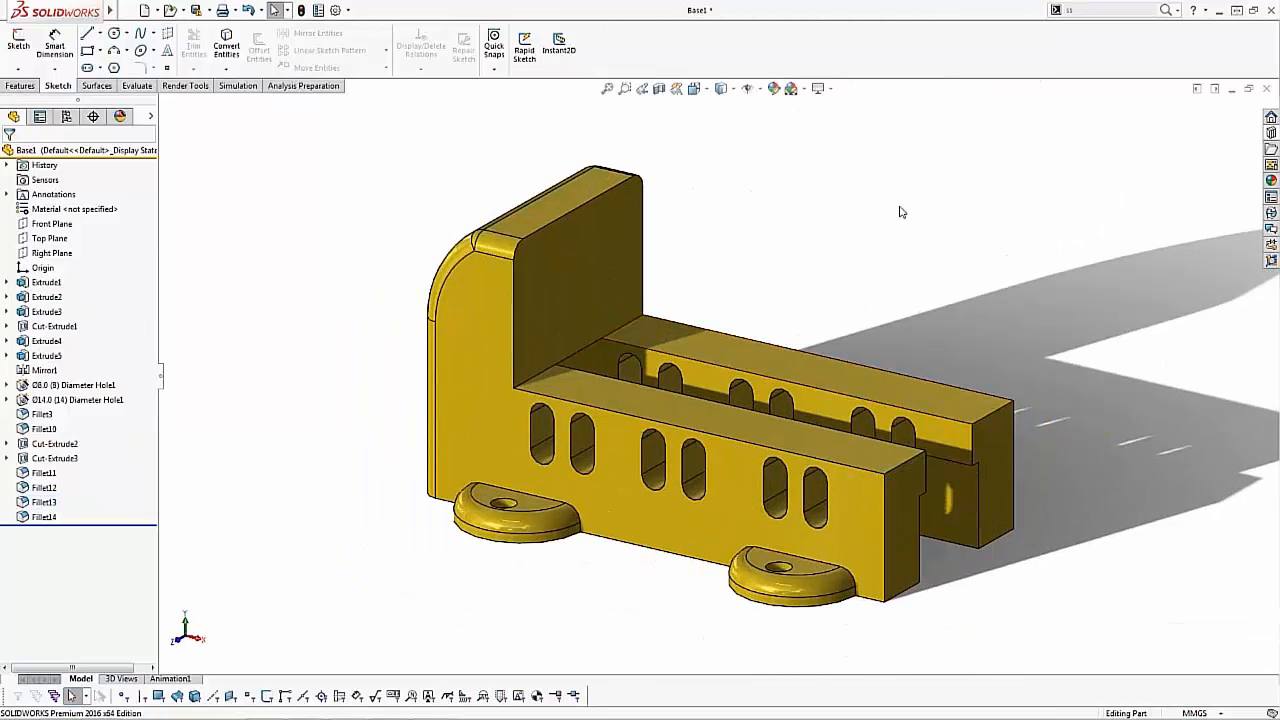
Switch to the Machine_Vise assembly and insert a new part positioned on Base2's flat inner face, facing the upright jaw.
key("ctrl+Tab")
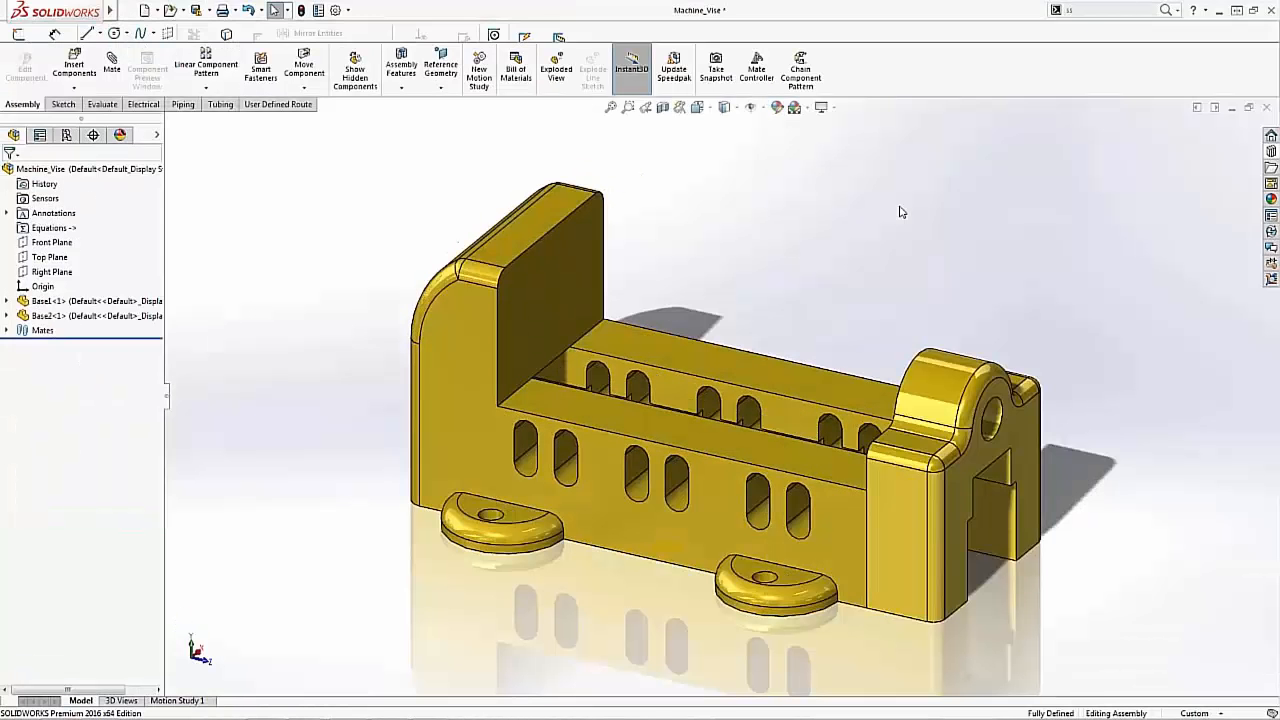
middle_click_drag(860, 262, 985, 233)
scroll(666, 354, "down", 6)
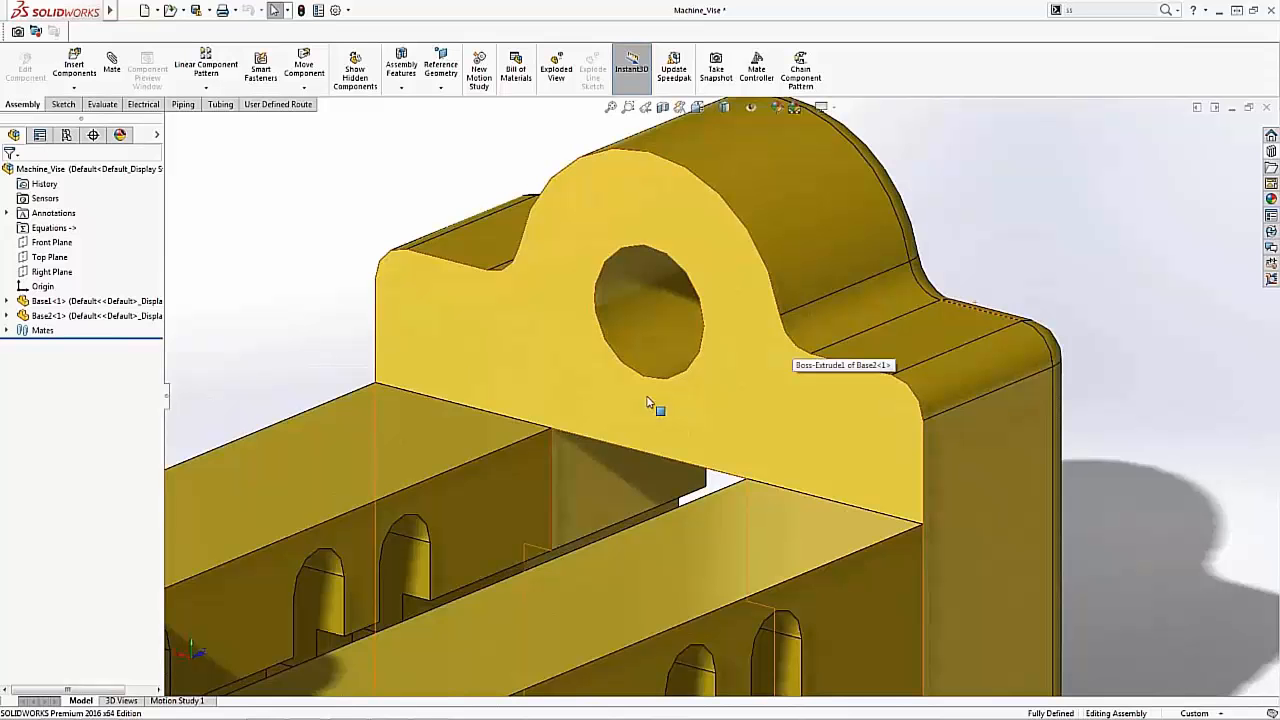
scroll(648, 403, "up", 6)
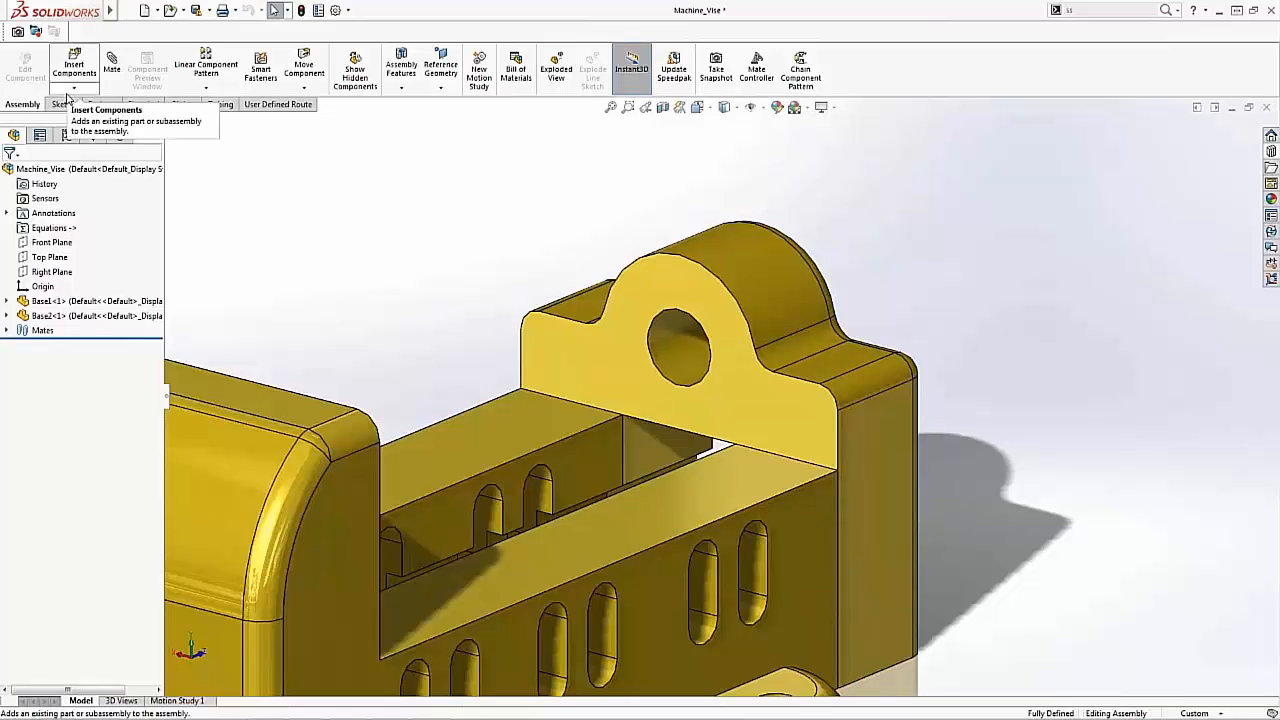
left_click(67, 95)
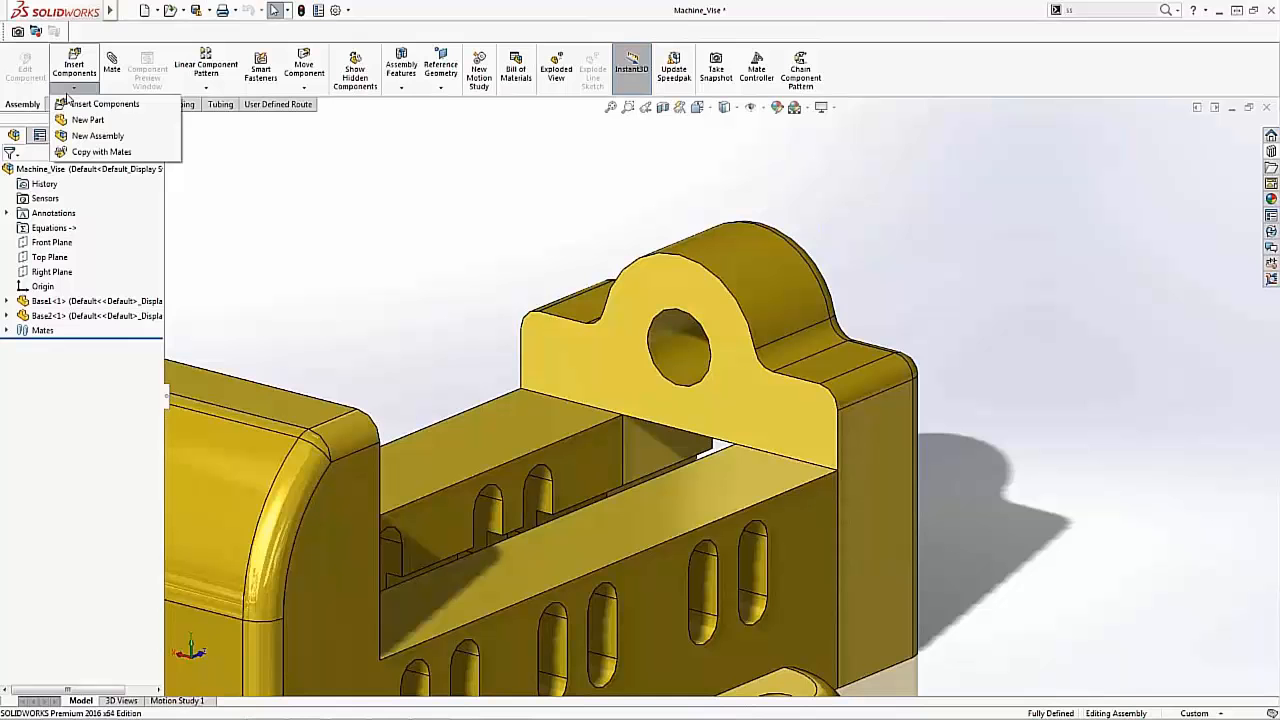
left_click(155, 121)
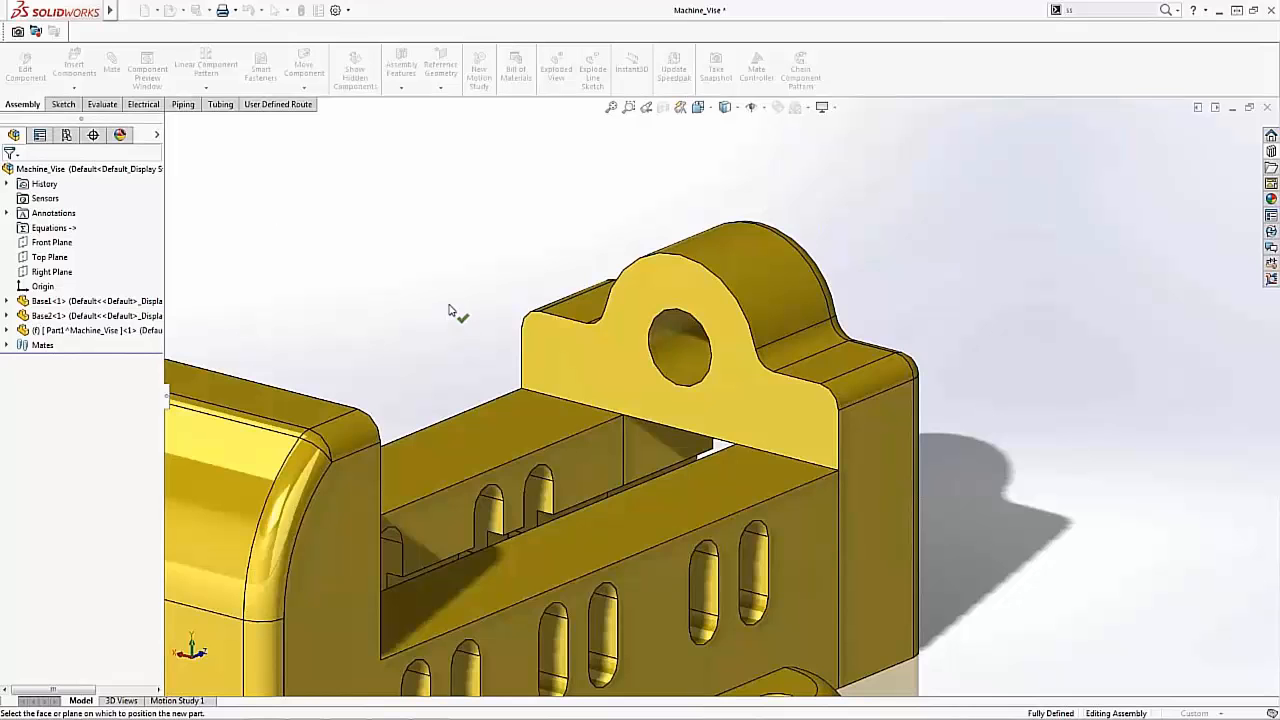
middle_click_drag(448, 306, 459, 245)
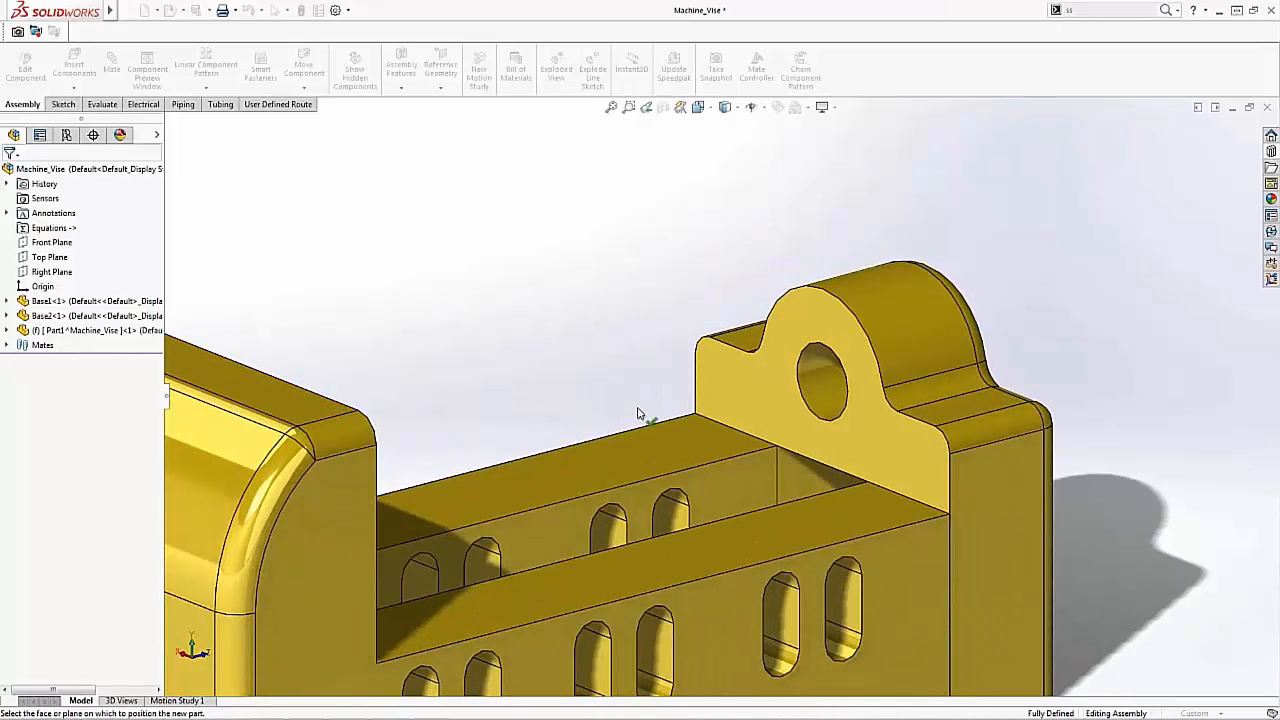
left_click(760, 378)
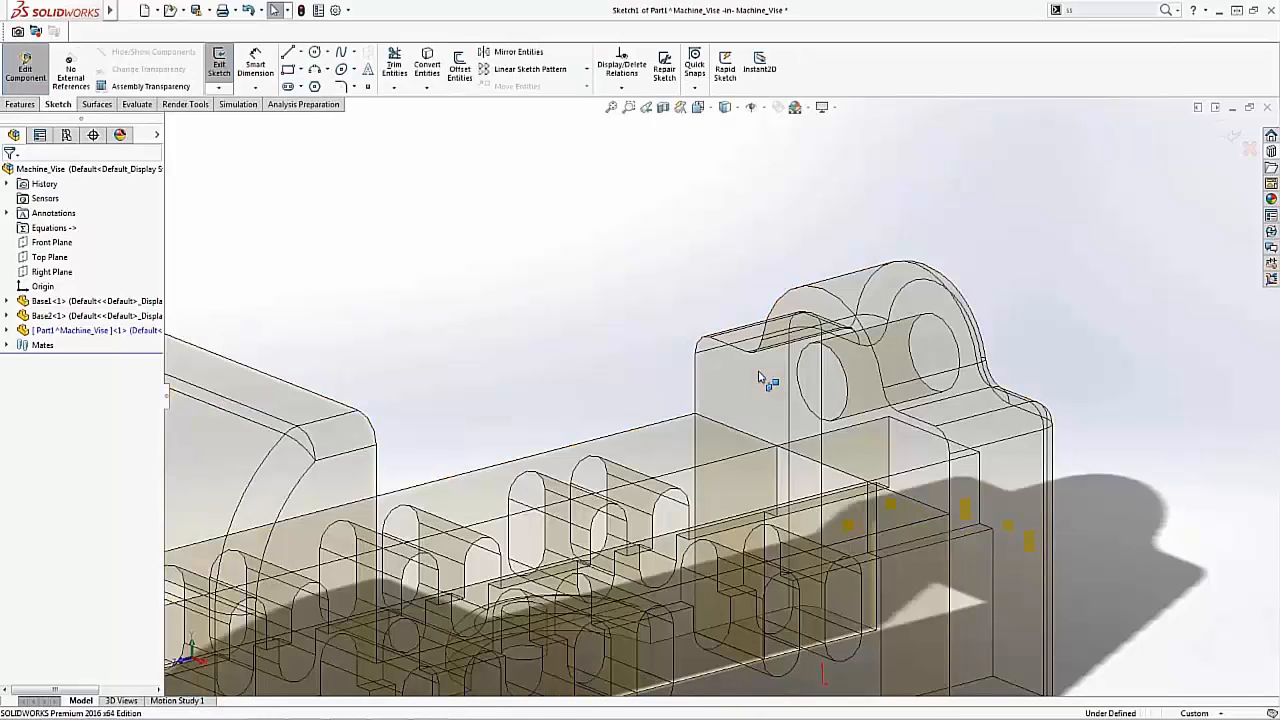
Convert the outer outline of Base2's inner face into entities of the new part's sketch.
middle_click_drag(802, 512, 817, 491)
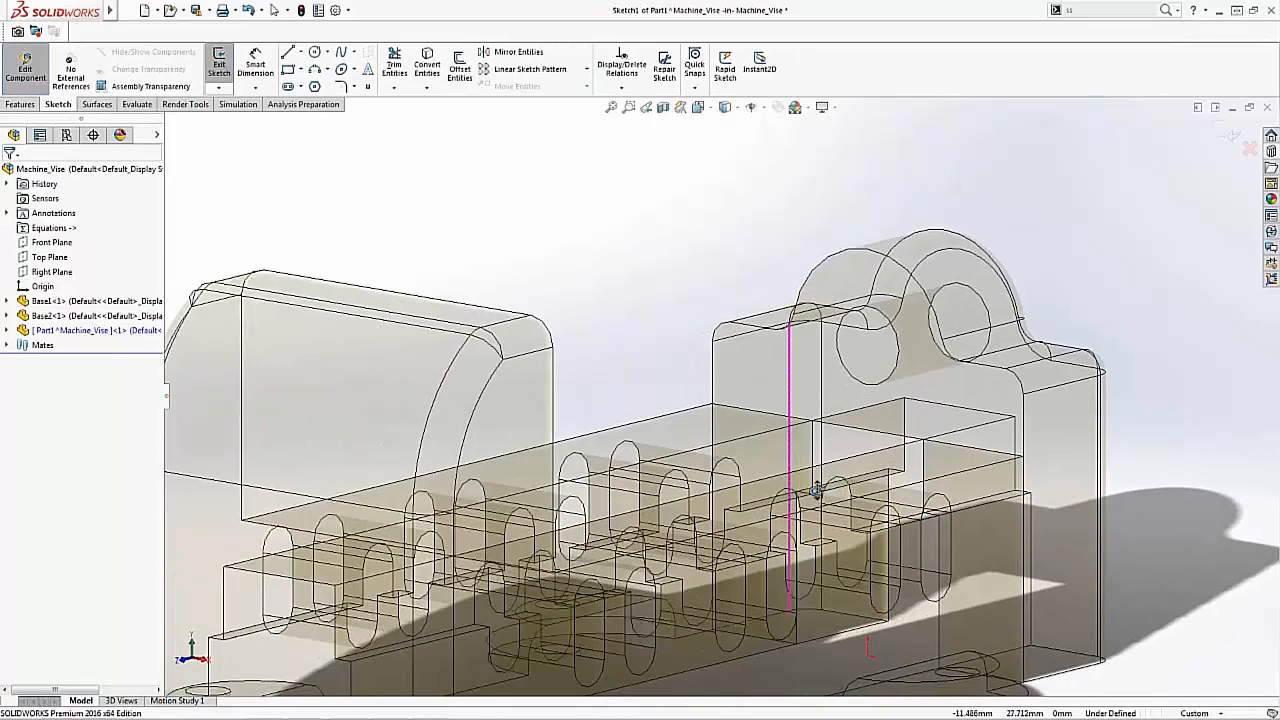
scroll(817, 491, "up", 3)
scroll(868, 371, "down", 3)
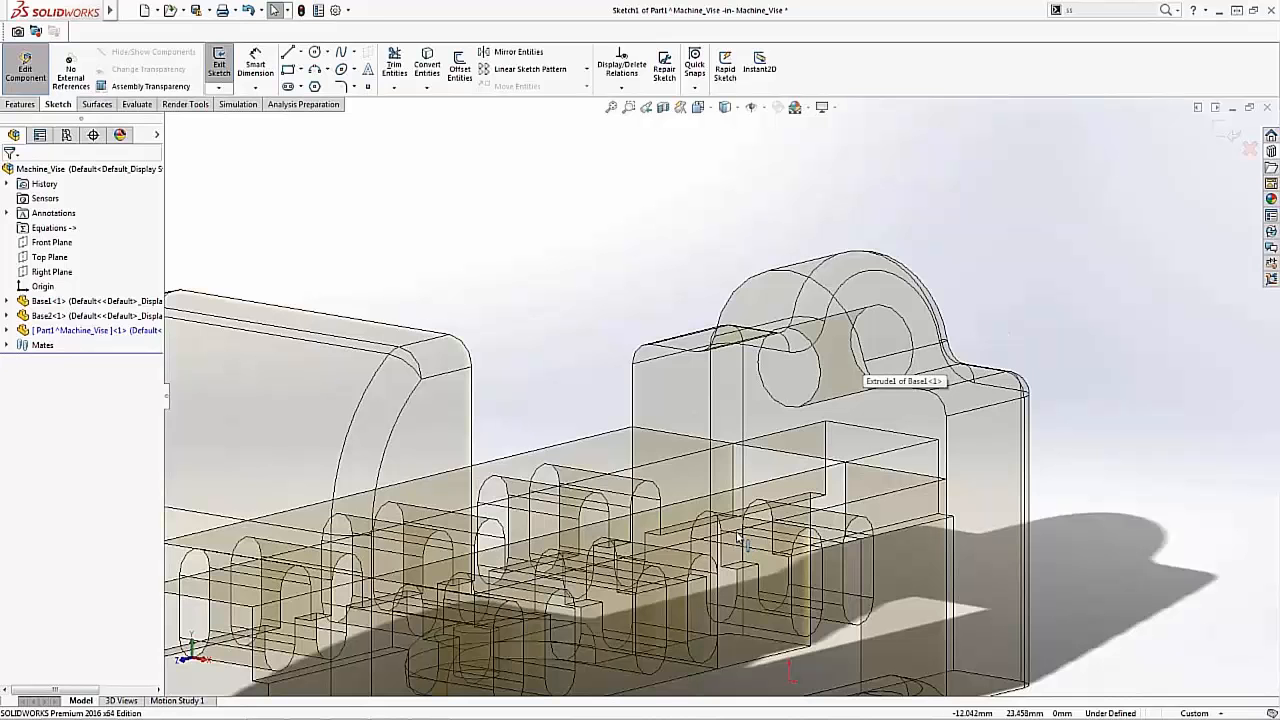
left_click(694, 398)
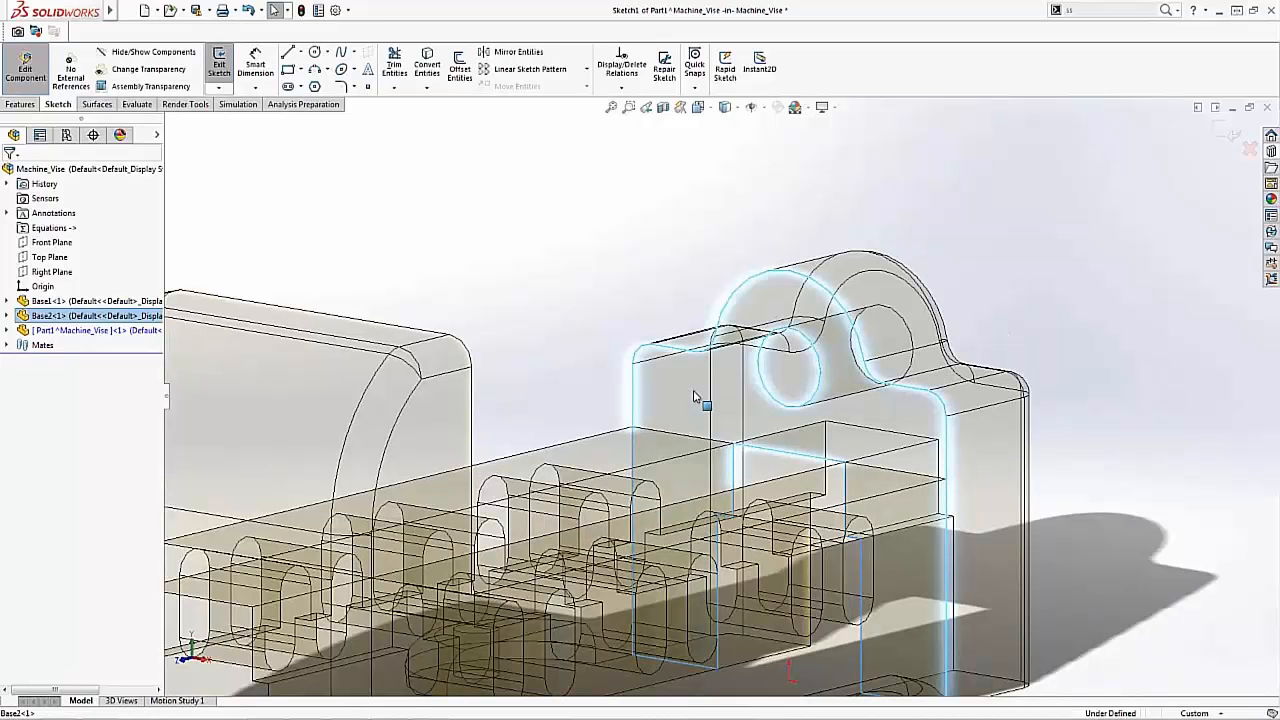
left_click(427, 67)
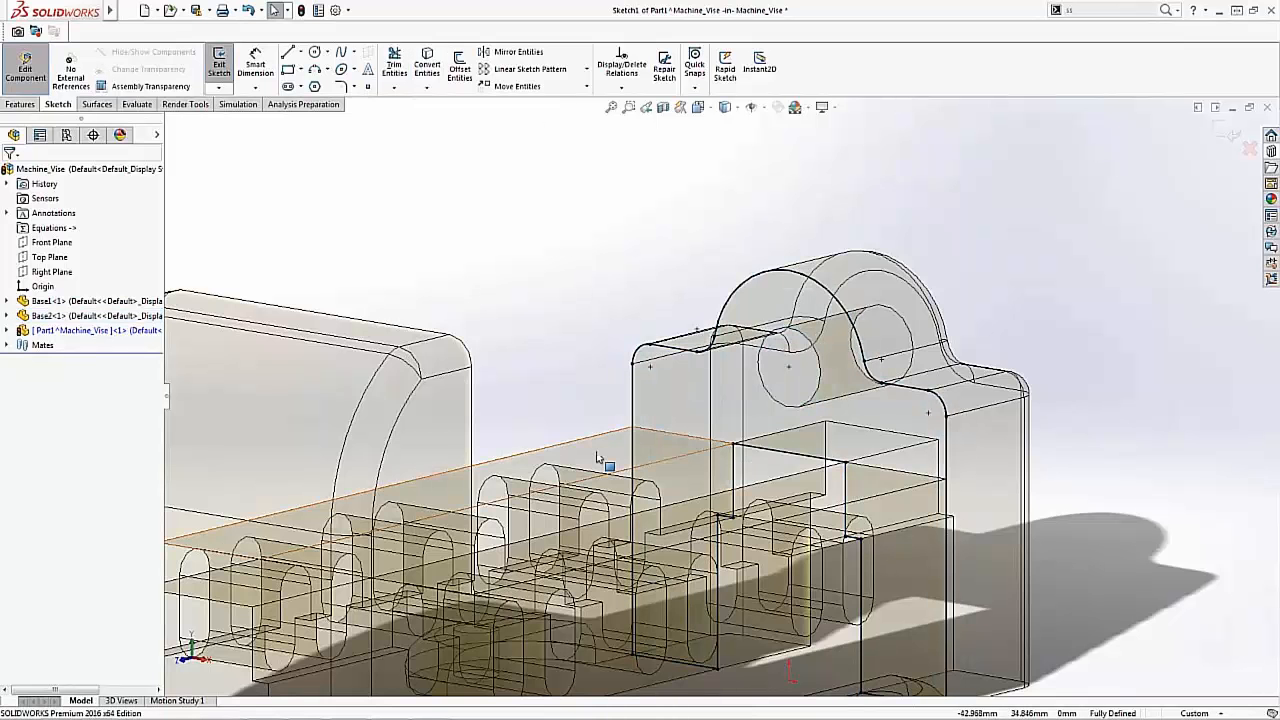
Draw two lines level with the rail tops, joining each upper channel corner to the nearest outer side of the outline.
scroll(609, 471, "down", 2)
scroll(699, 506, "up", 2)
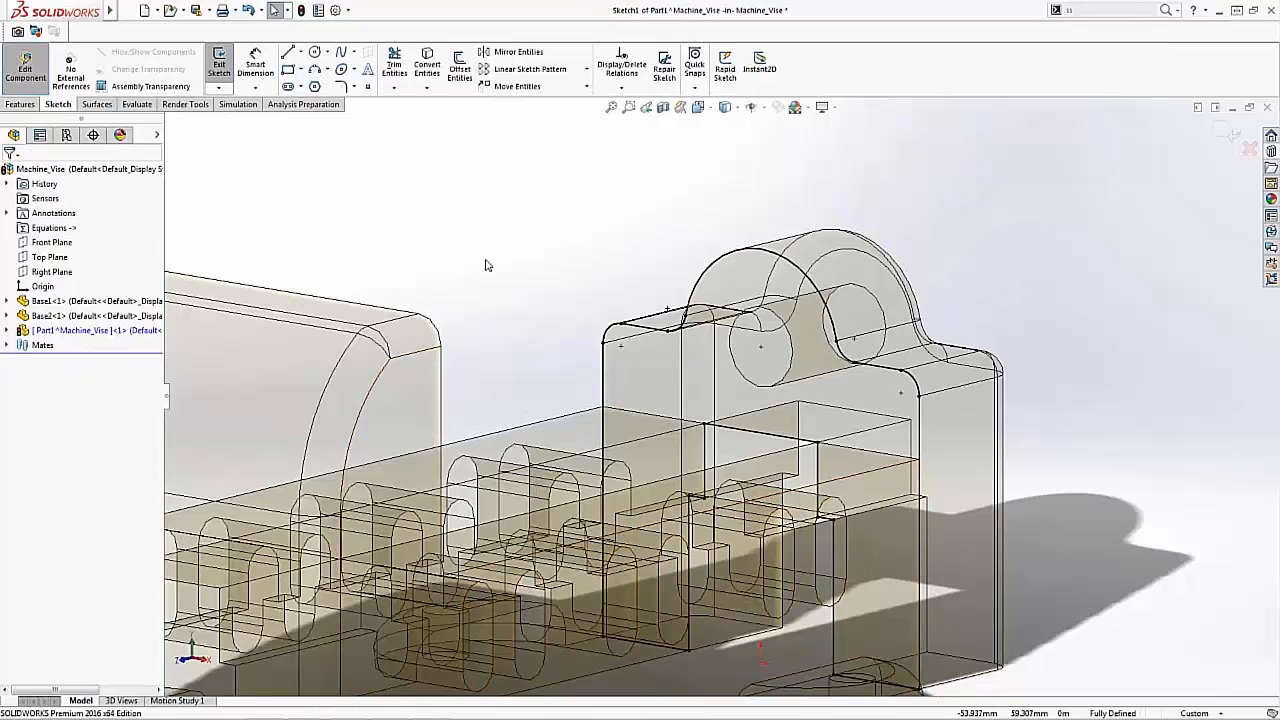
left_click(288, 52)
scroll(700, 425, "down", 3)
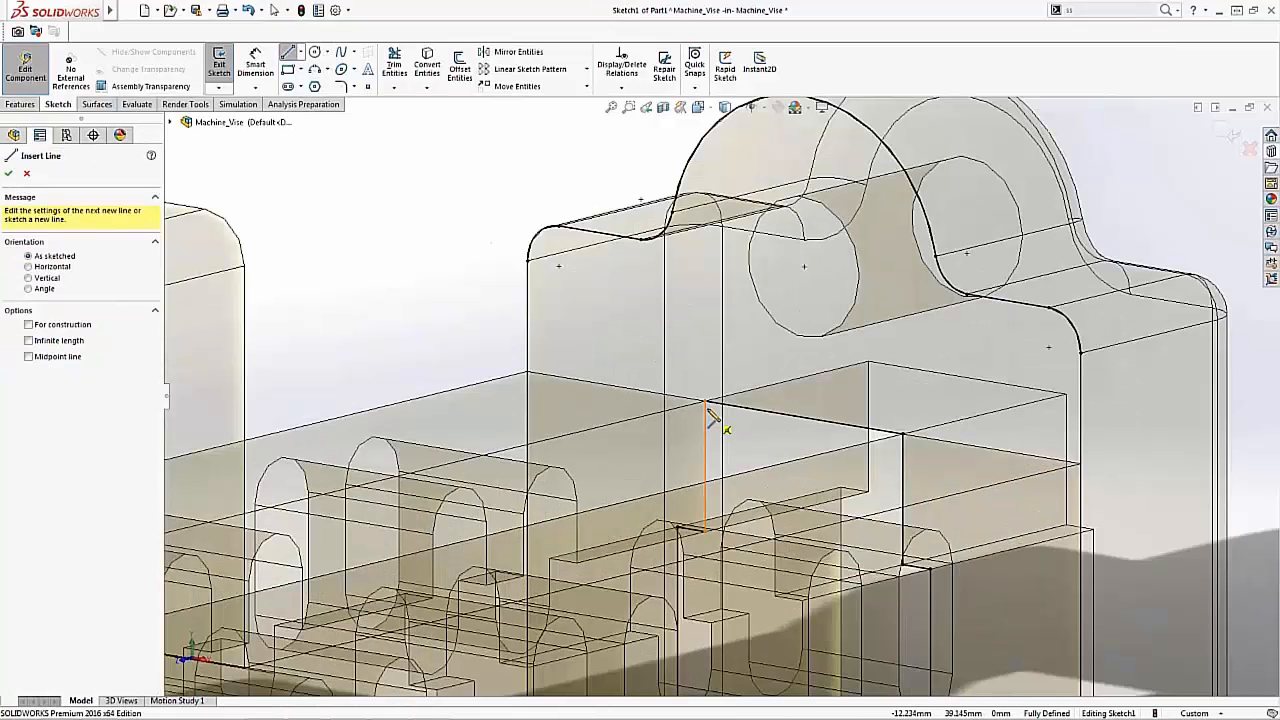
left_click(705, 401)
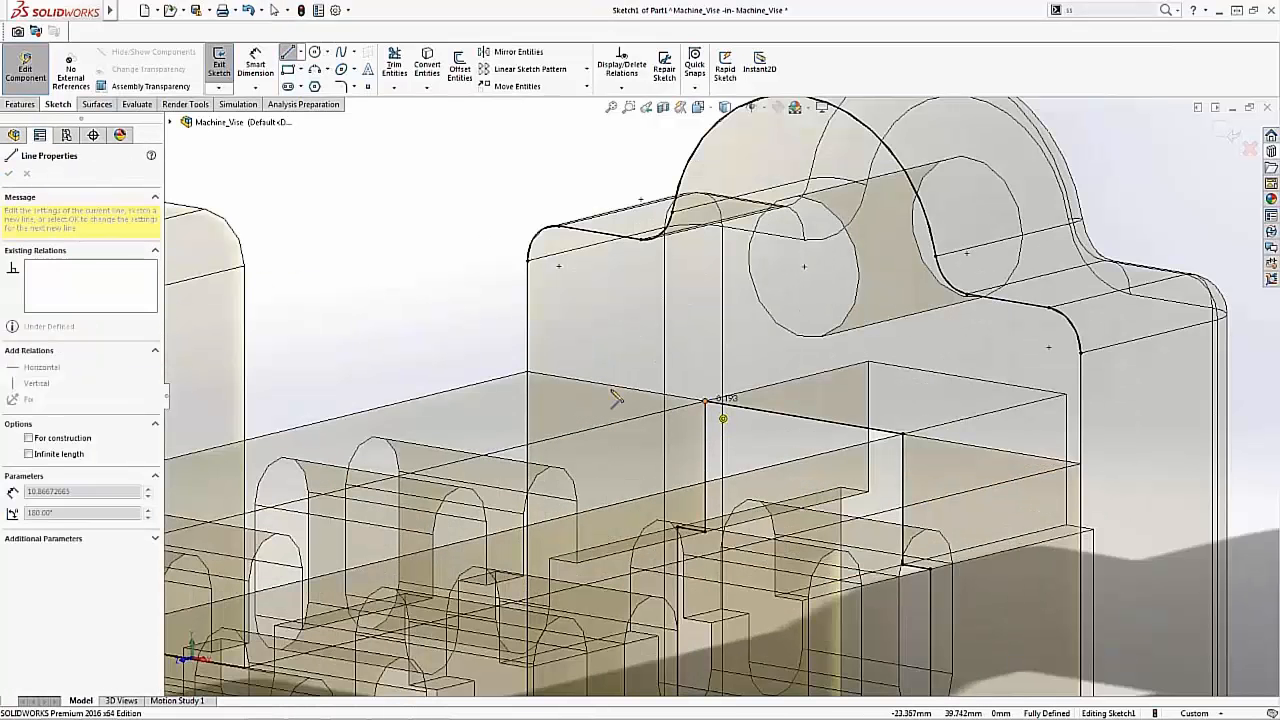
left_click(528, 375)
key("Escape")
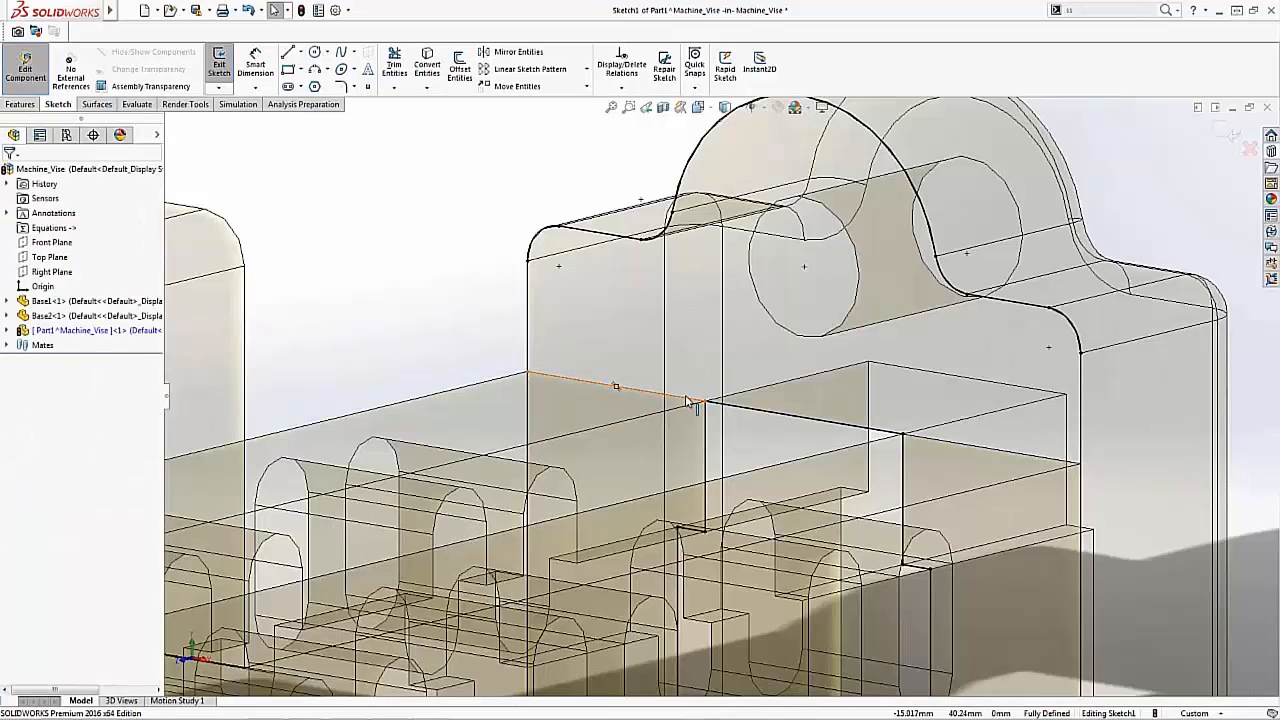
mouse_move(972, 350)
right_mouse_down()
mouse_move(993, 322)
mouse_move(1008, 356)
mouse_move(972, 382)
mouse_move(922, 347)
right_mouse_up()
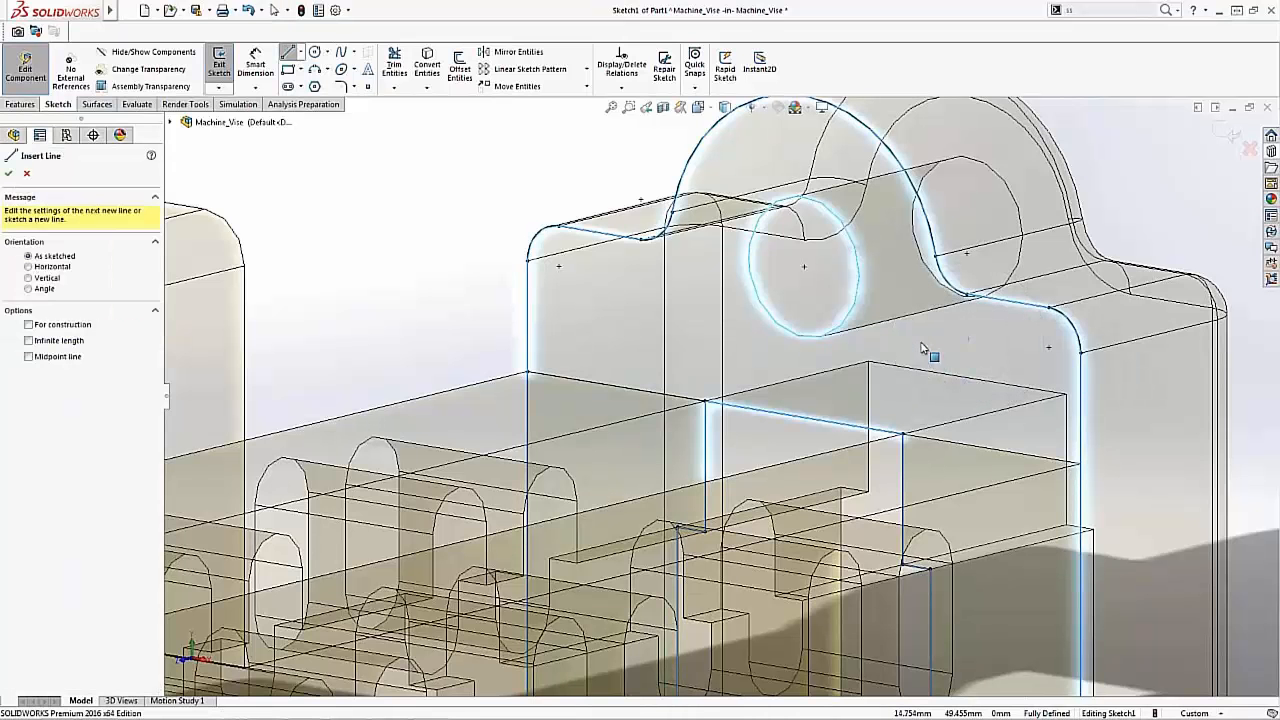
left_click(905, 436)
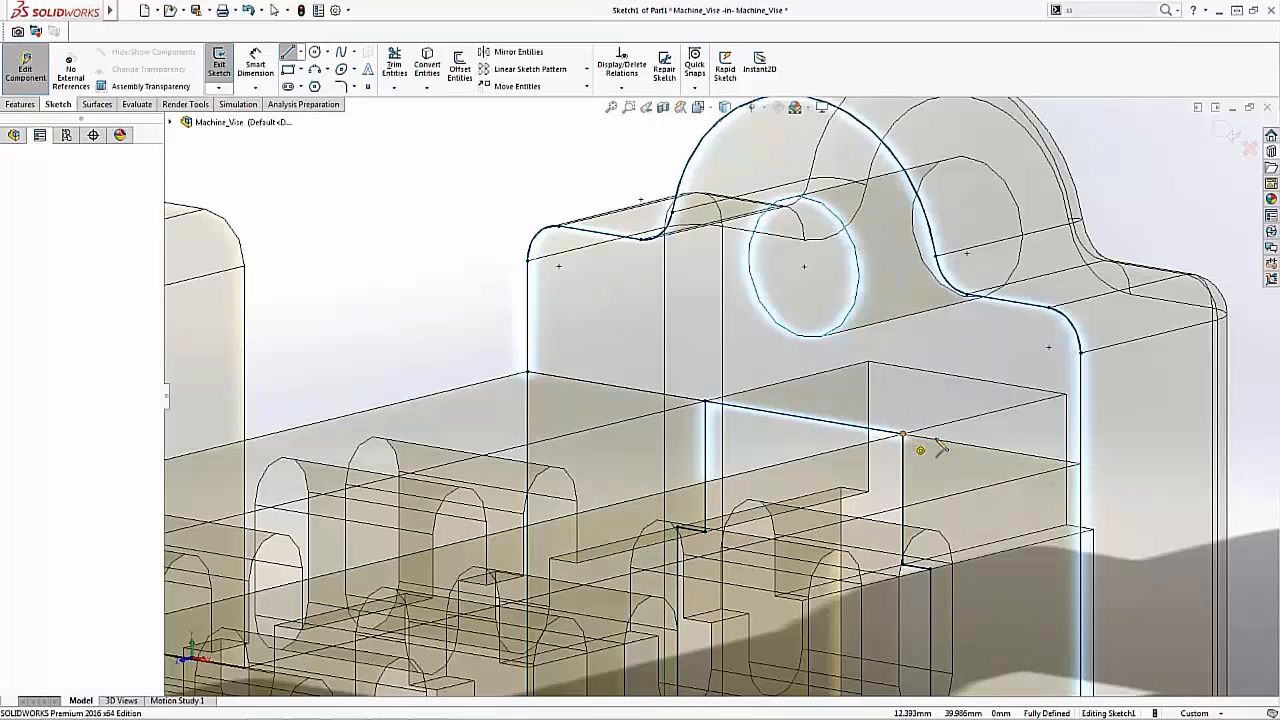
left_click(1080, 464)
key("Escape")
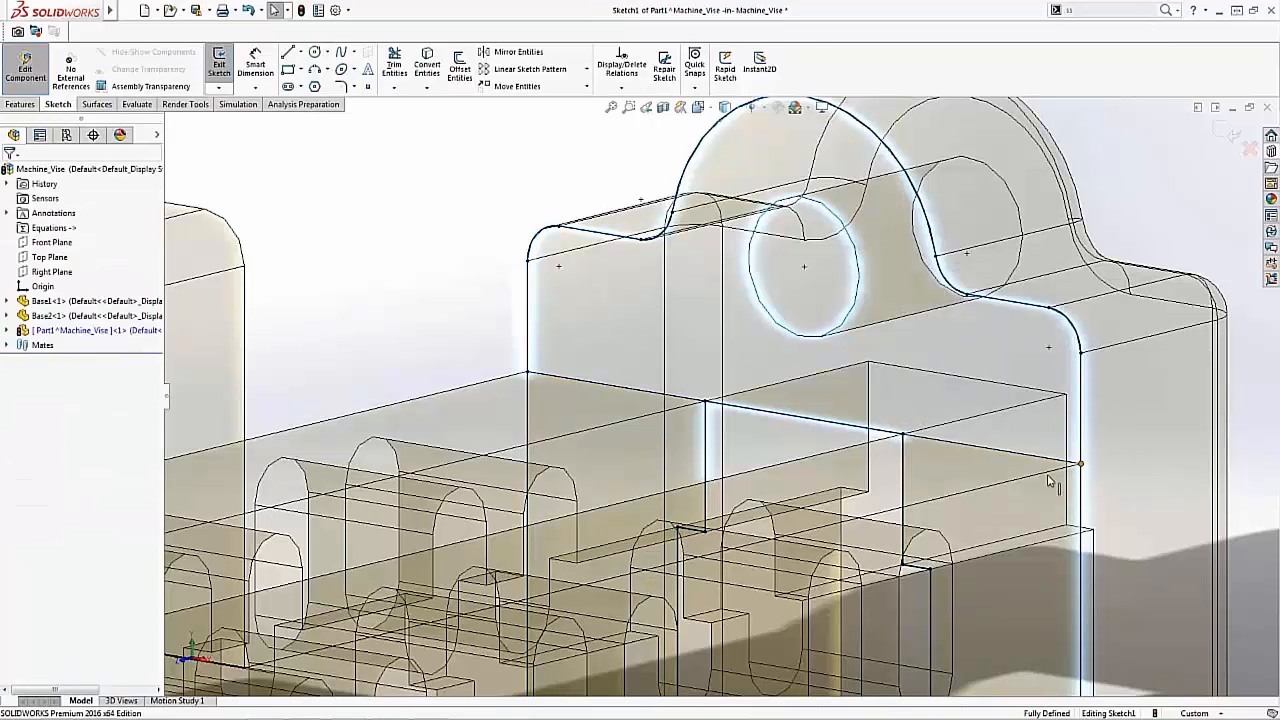
Power-trim the converted outline below the rail tops, leaving a closed profile above the base.
middle_click_drag(1050, 482, 833, 545)
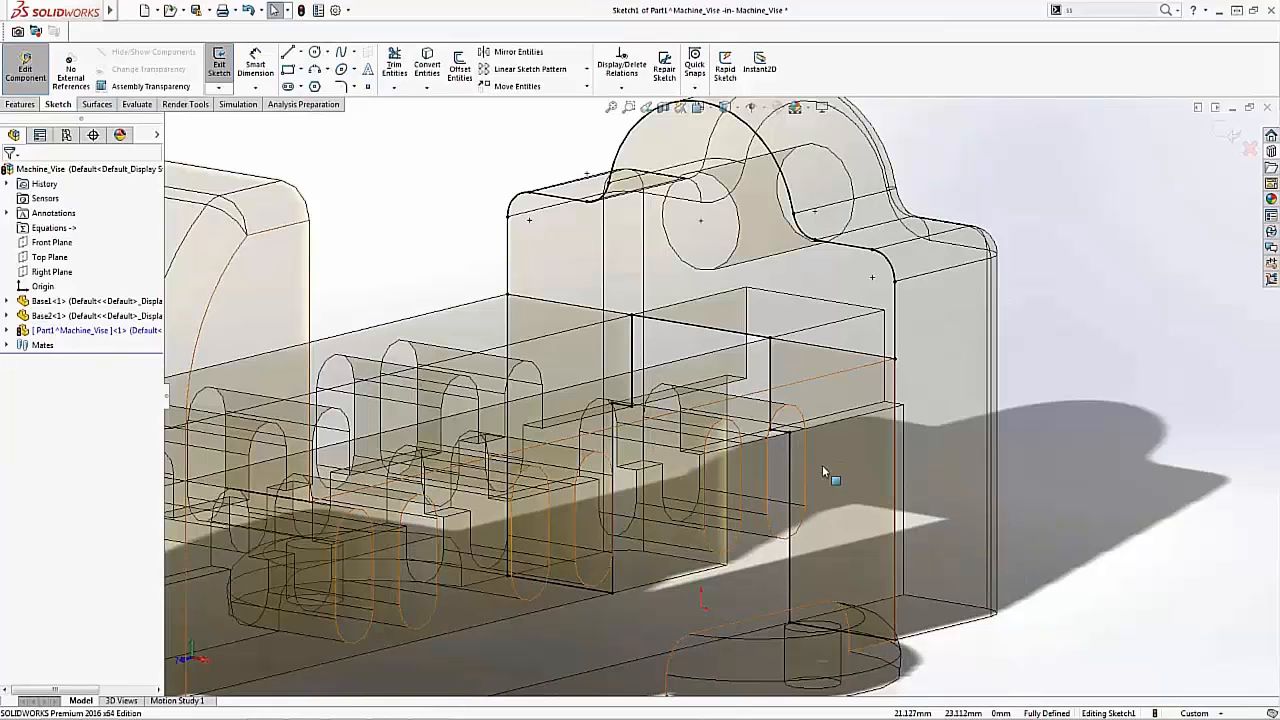
left_click(394, 62)
mouse_move(481, 320)
left_mouse_down()
mouse_move(870, 379)
mouse_move(949, 456)
mouse_move(800, 450)
mouse_move(778, 432)
mouse_move(634, 396)
mouse_move(598, 480)
mouse_move(595, 604)
mouse_move(806, 642)
mouse_move(865, 565)
left_mouse_up()
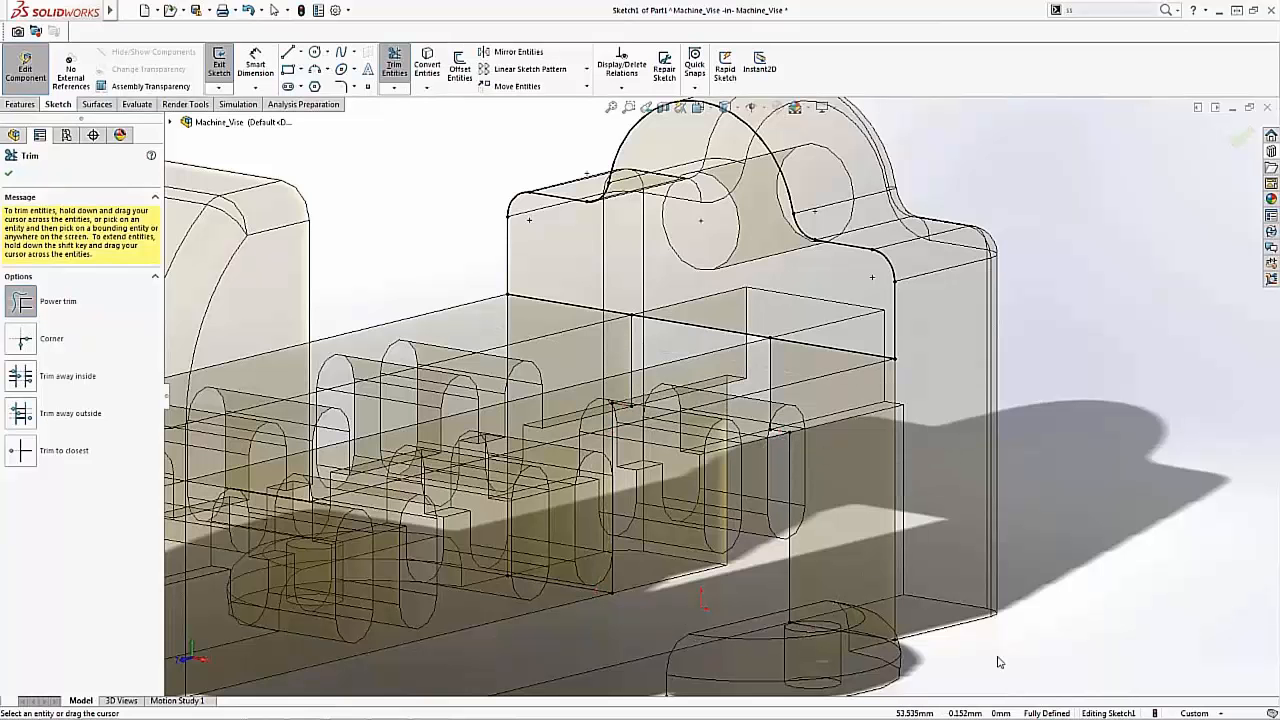
middle_click_drag(935, 574, 924, 571)
scroll(722, 400, "up", 3)
scroll(703, 284, "down", 2)
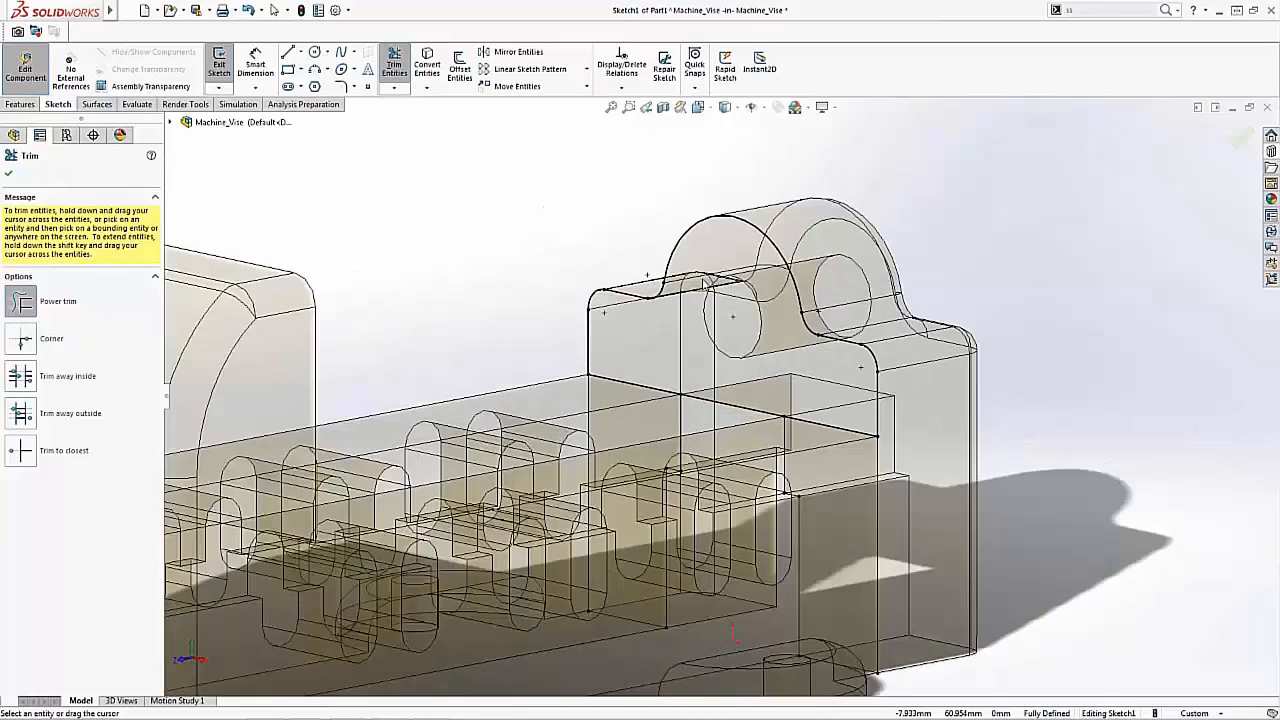
scroll(703, 284, "down", 1)
left_click(8, 173)
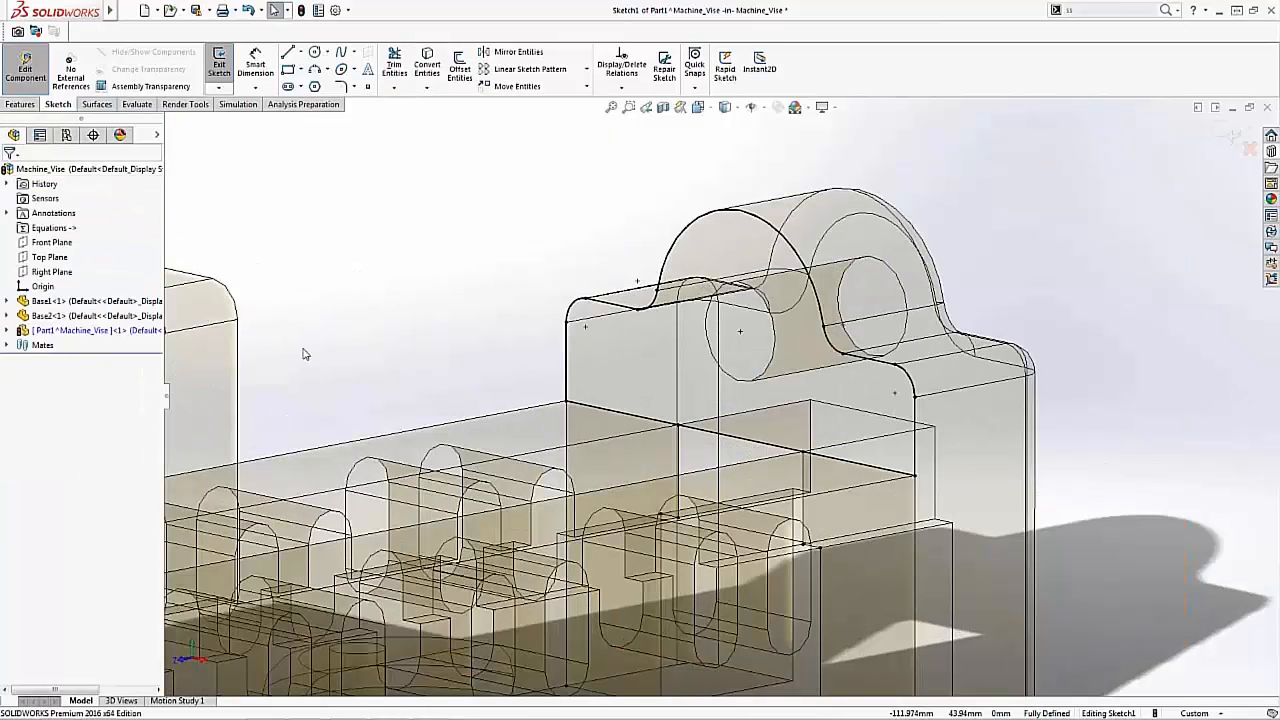
Extrude the closed profile 10 mm blind toward the upright jaw and return to editing the assembly.
left_click(22, 106)
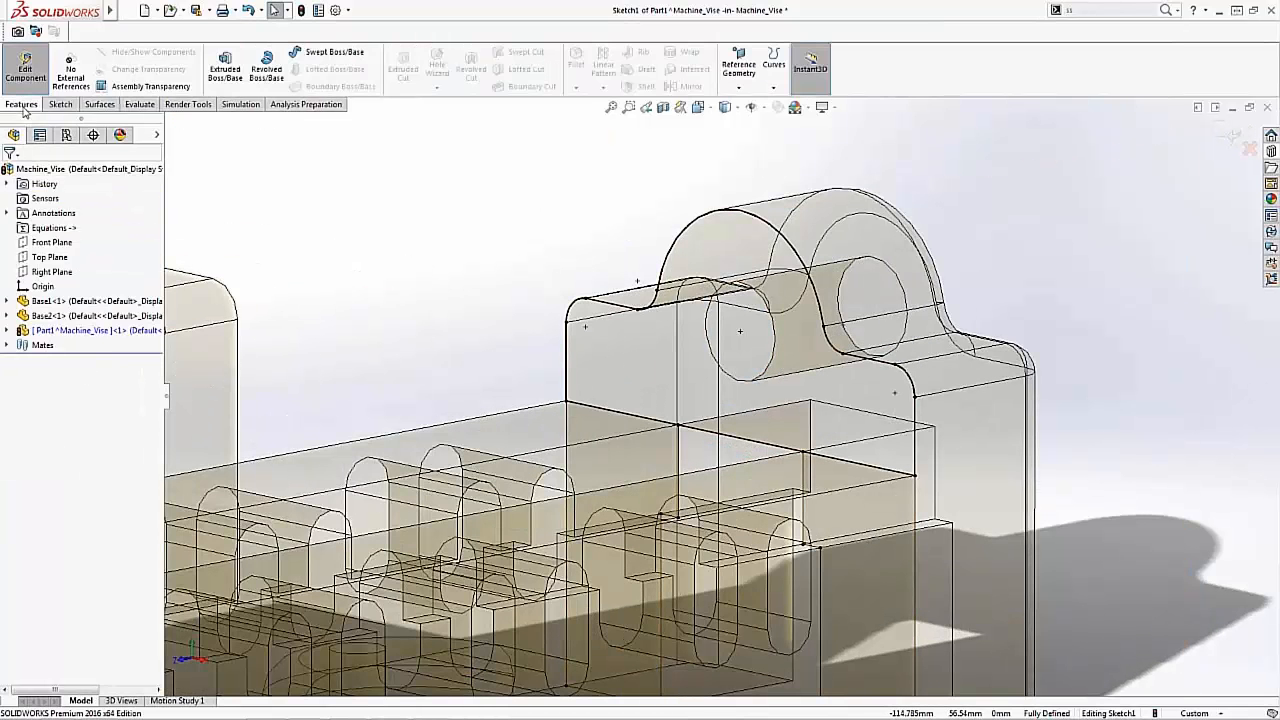
left_click(226, 73)
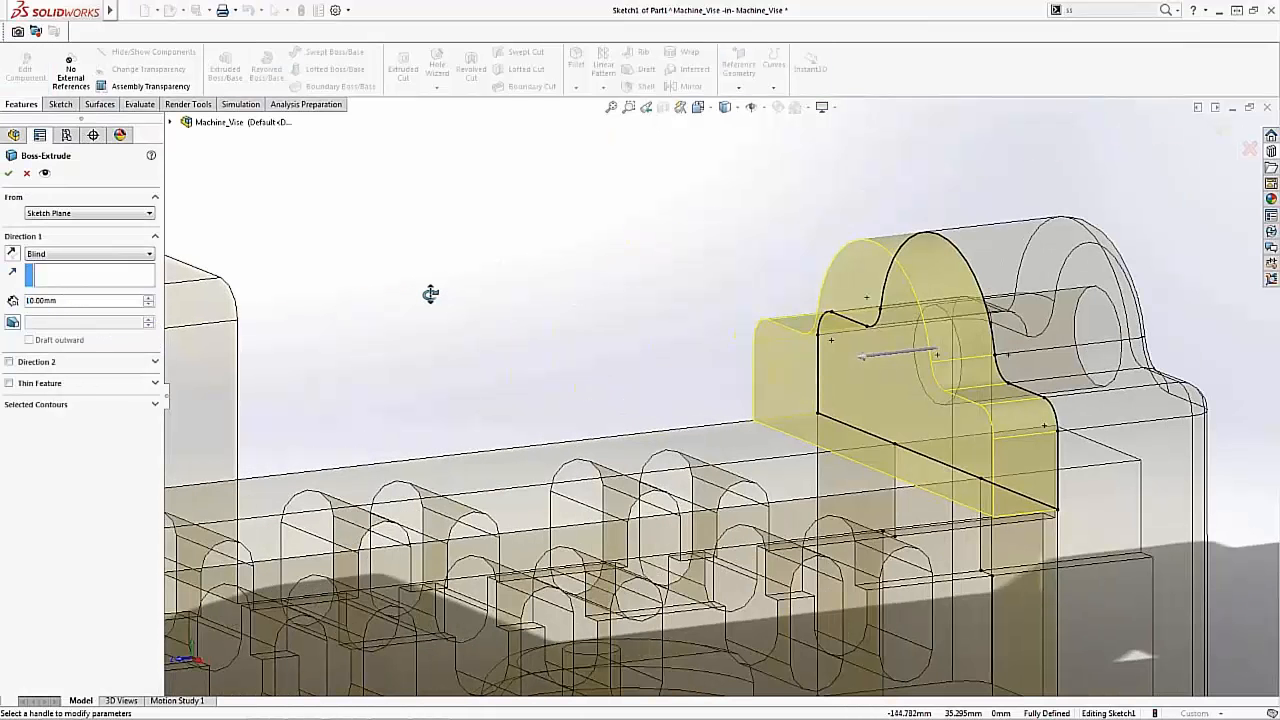
key("Return")
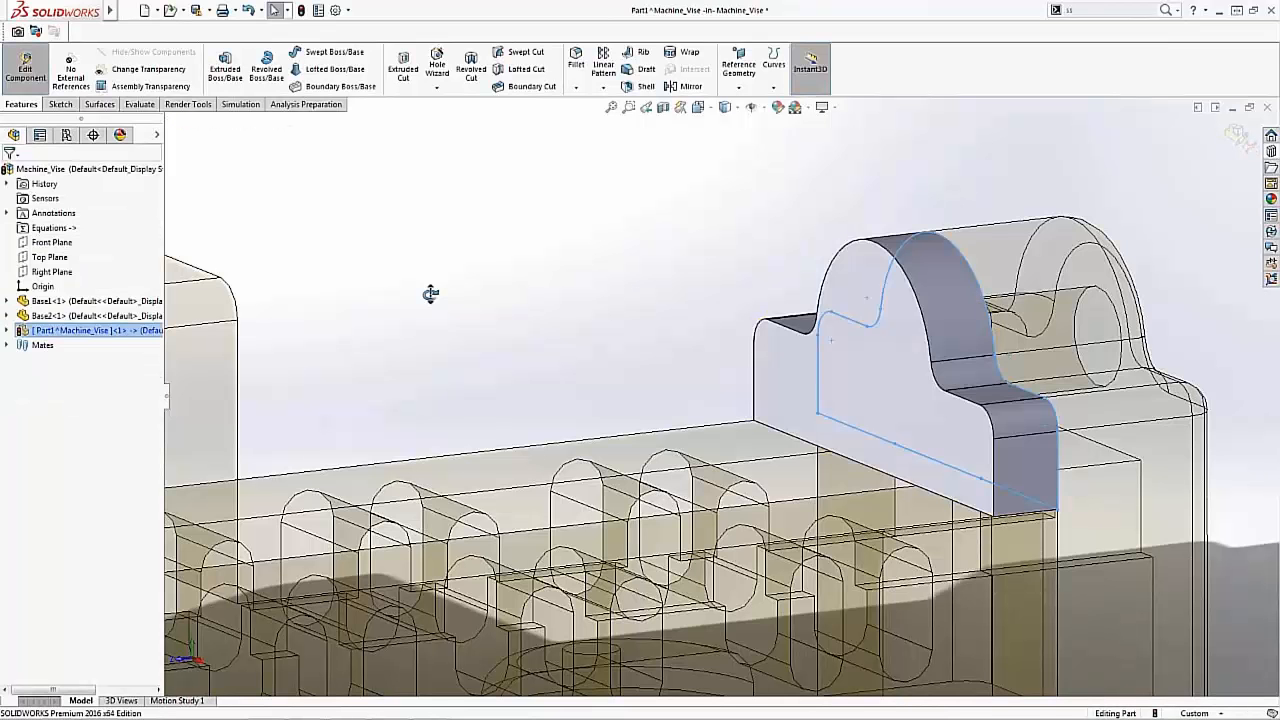
left_click(697, 342)
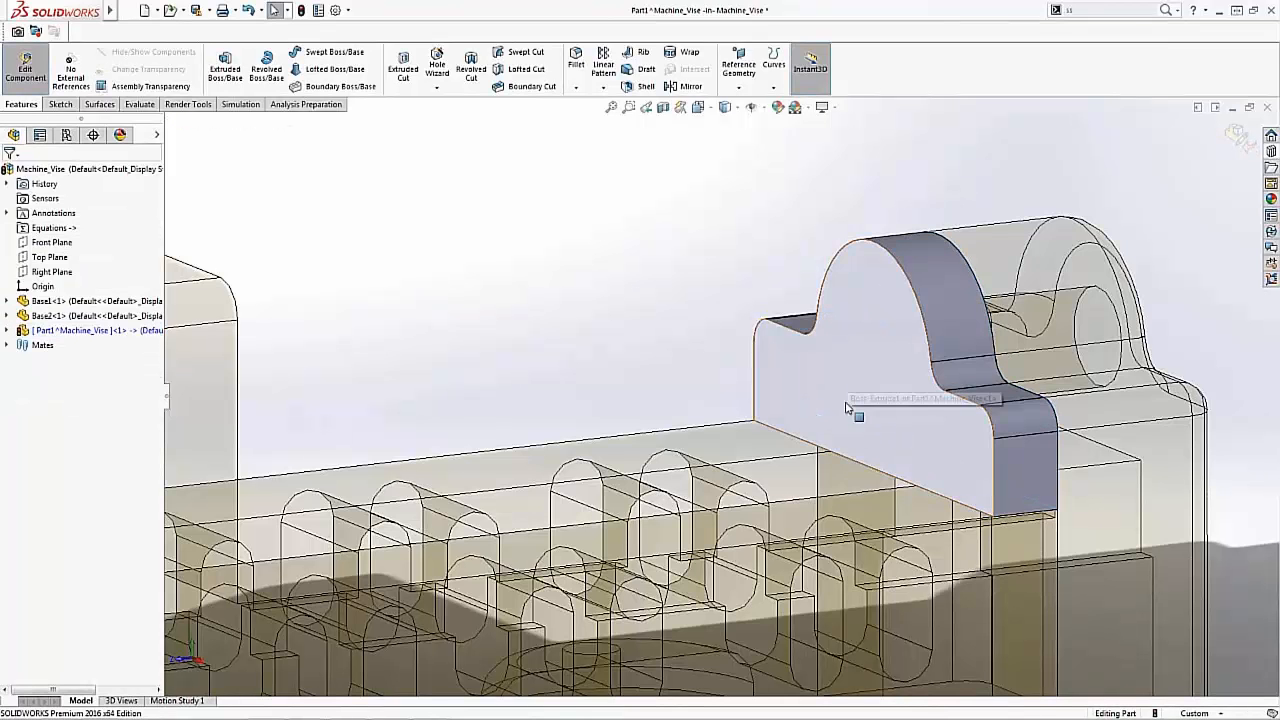
key("f")
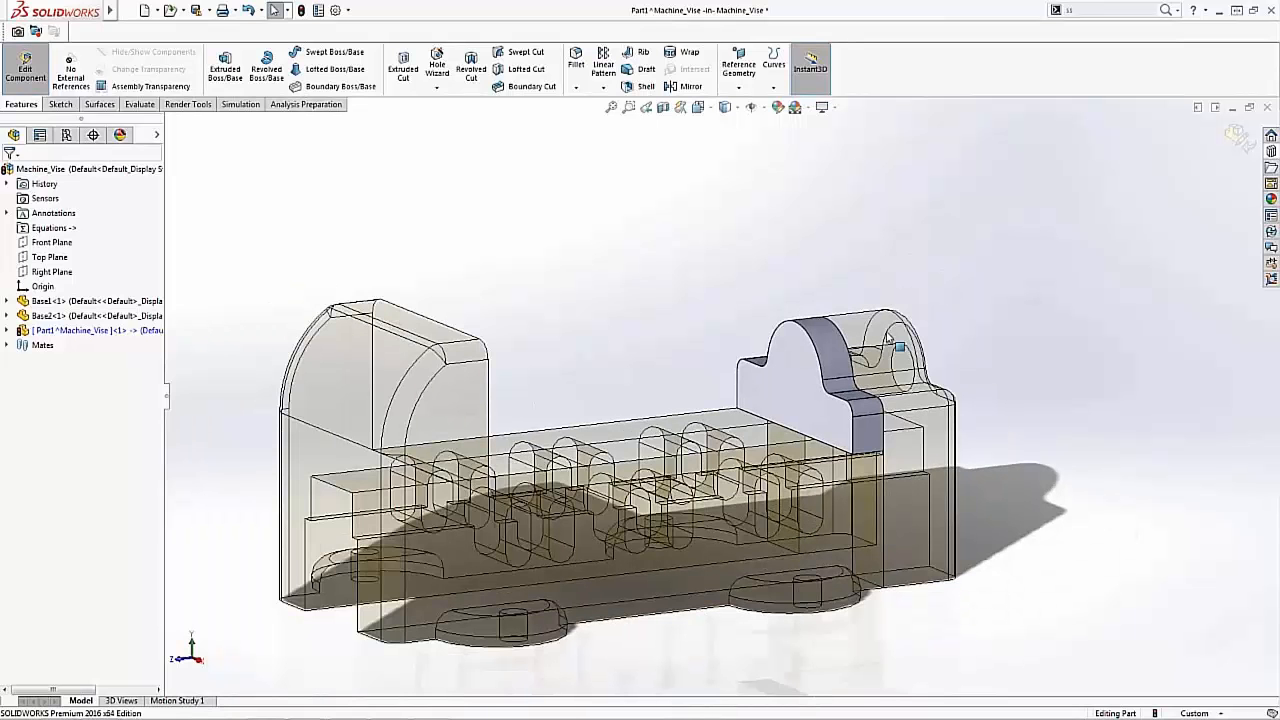
left_click(1238, 140)
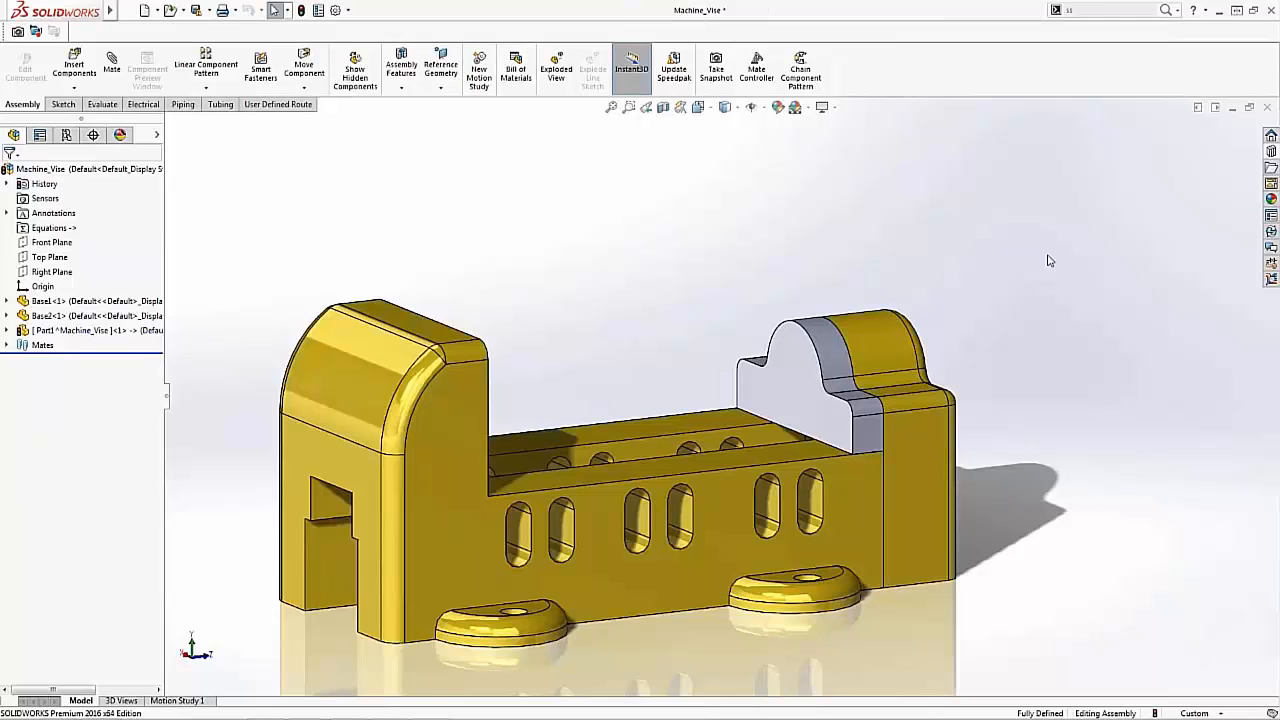
Open the new in-context jaw part from the Machine_Vise assembly in its own window and view its extruded front face.
middle_click_drag(980, 439, 827, 443)
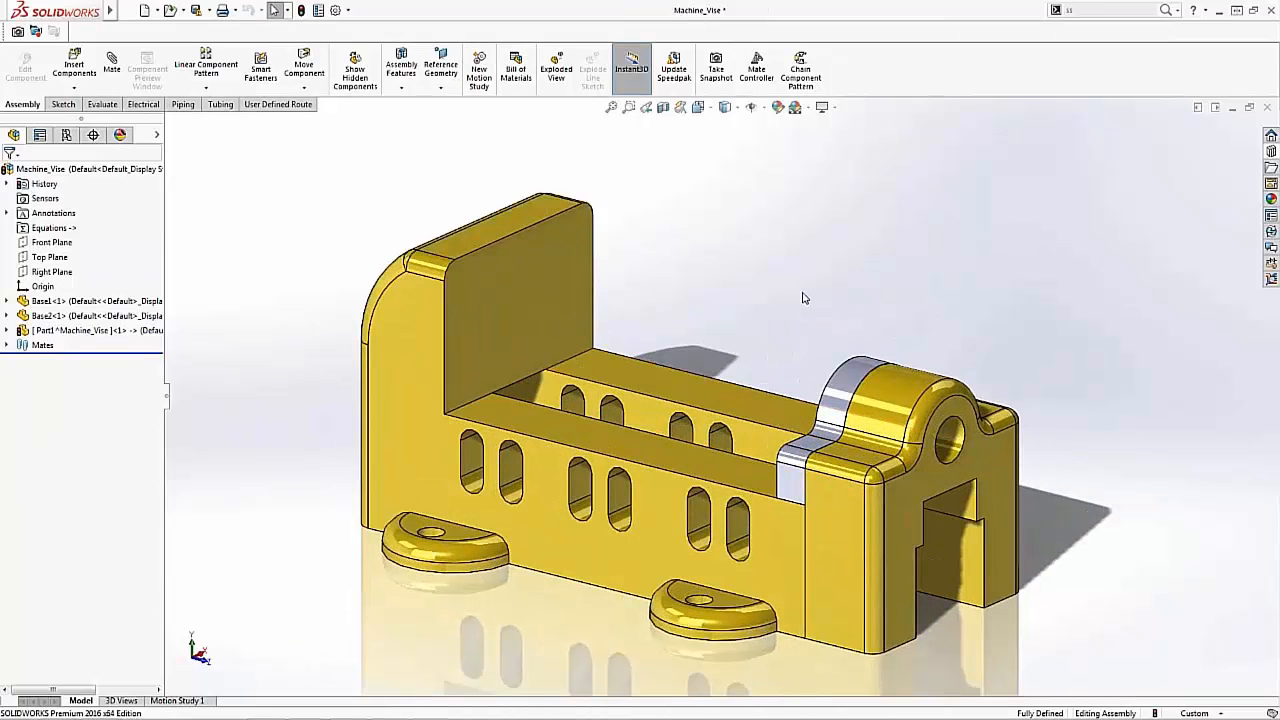
left_click(97, 331)
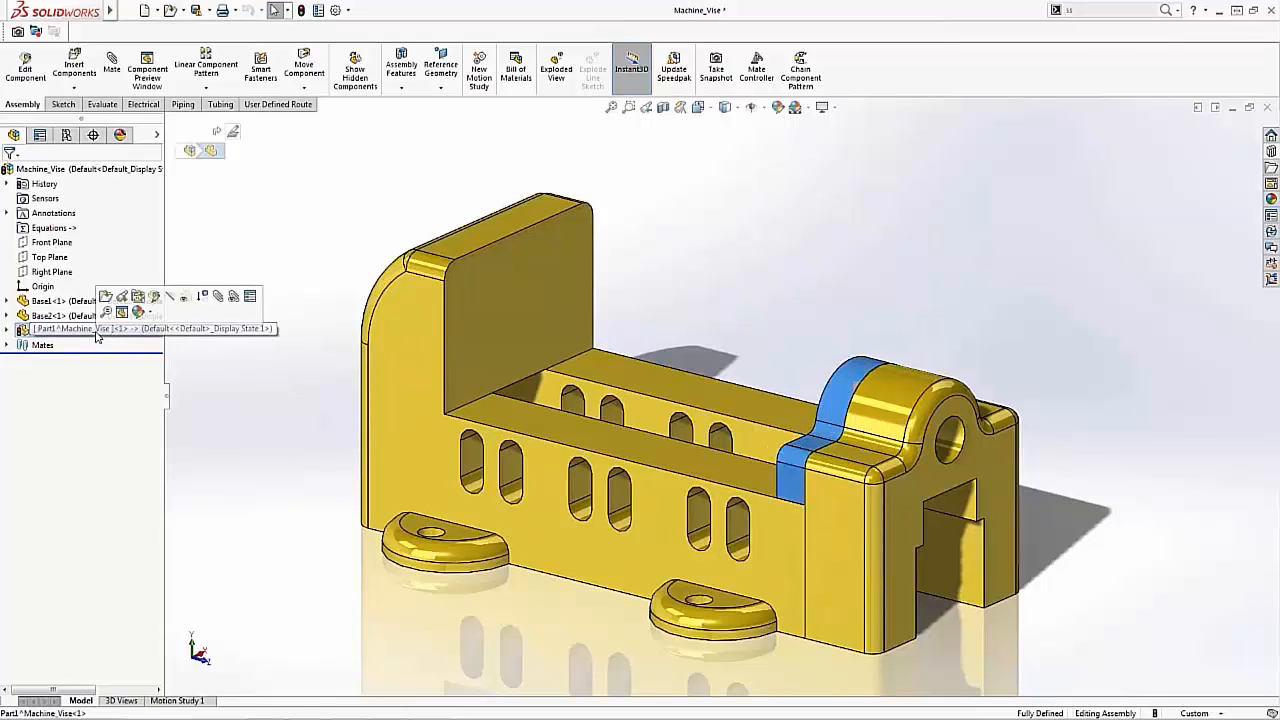
left_click(105, 296)
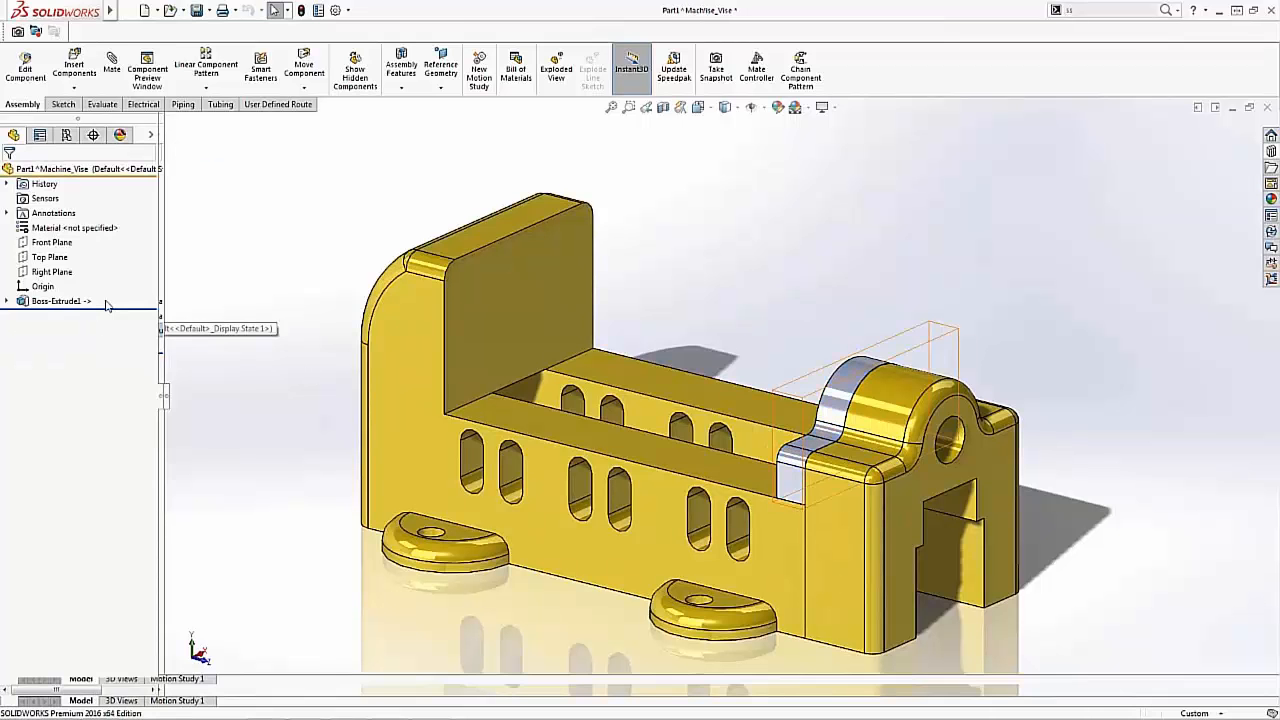
scroll(710, 248, "down", 5)
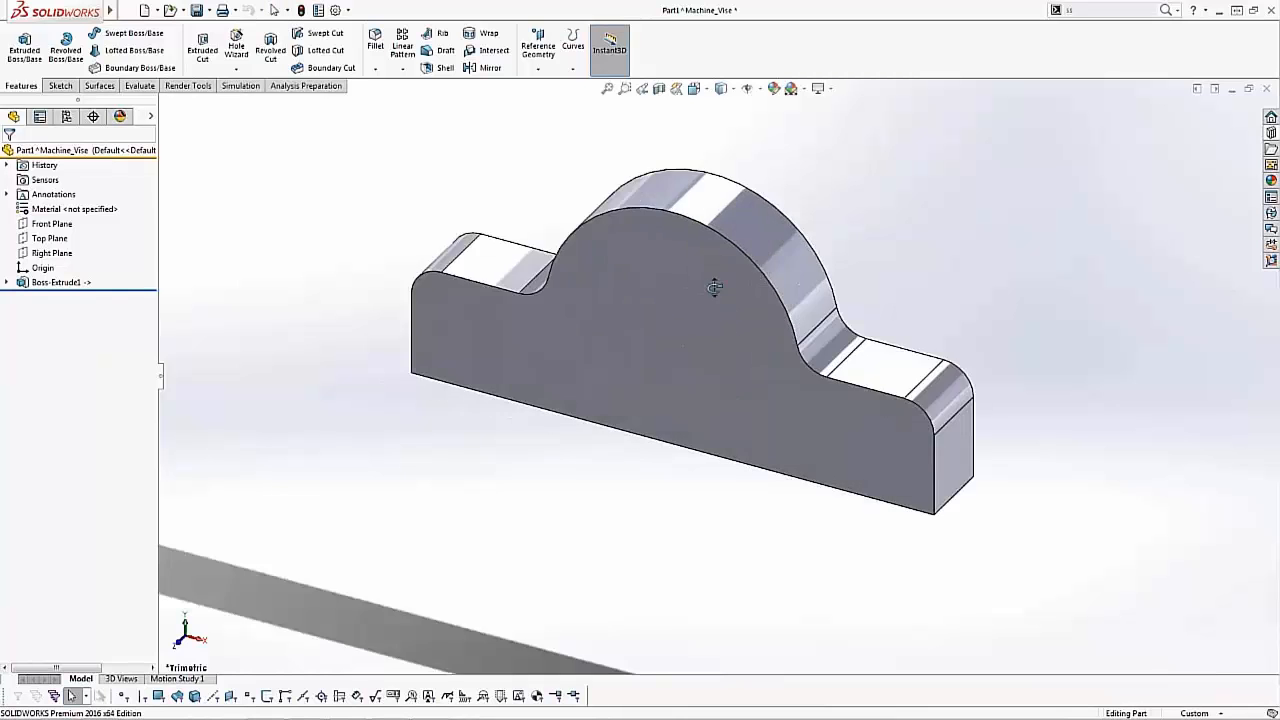
middle_click_drag(711, 233, 740, 207)
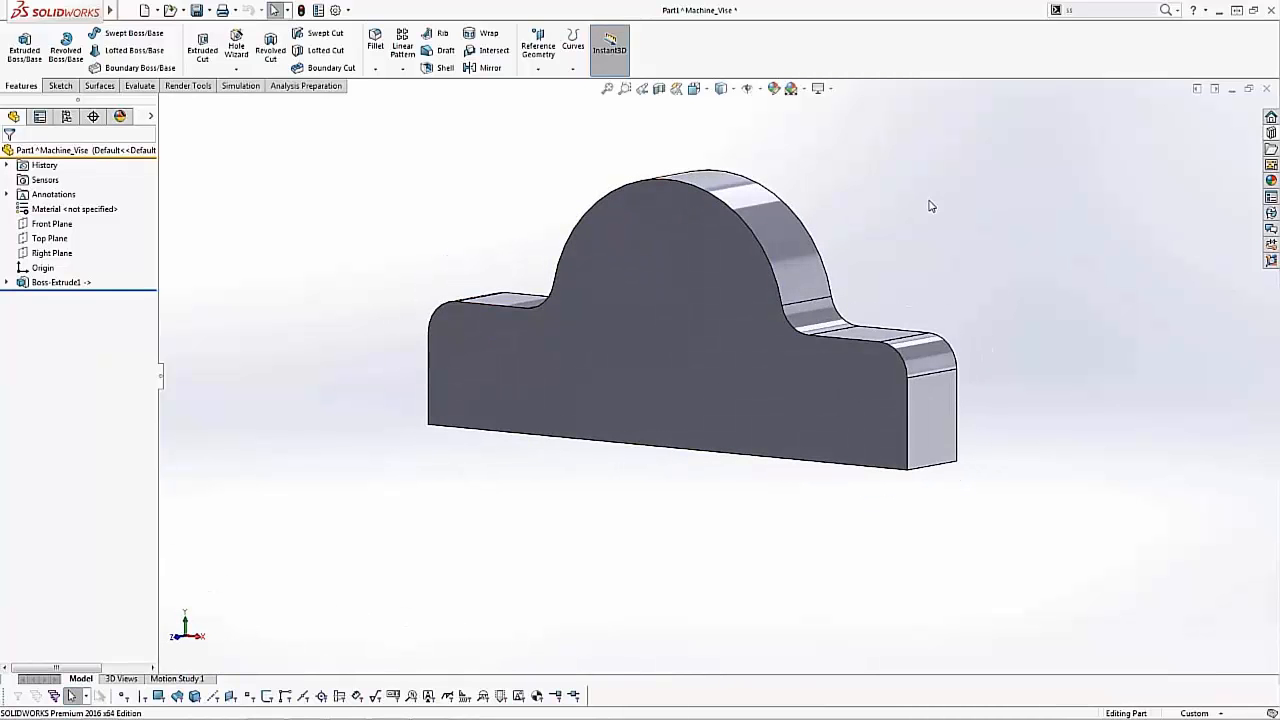
Switch to the finished Machine_Vise jaw part and create a drawing from it on an A3 (ISO) sheet.
key("ctrl+Tab")
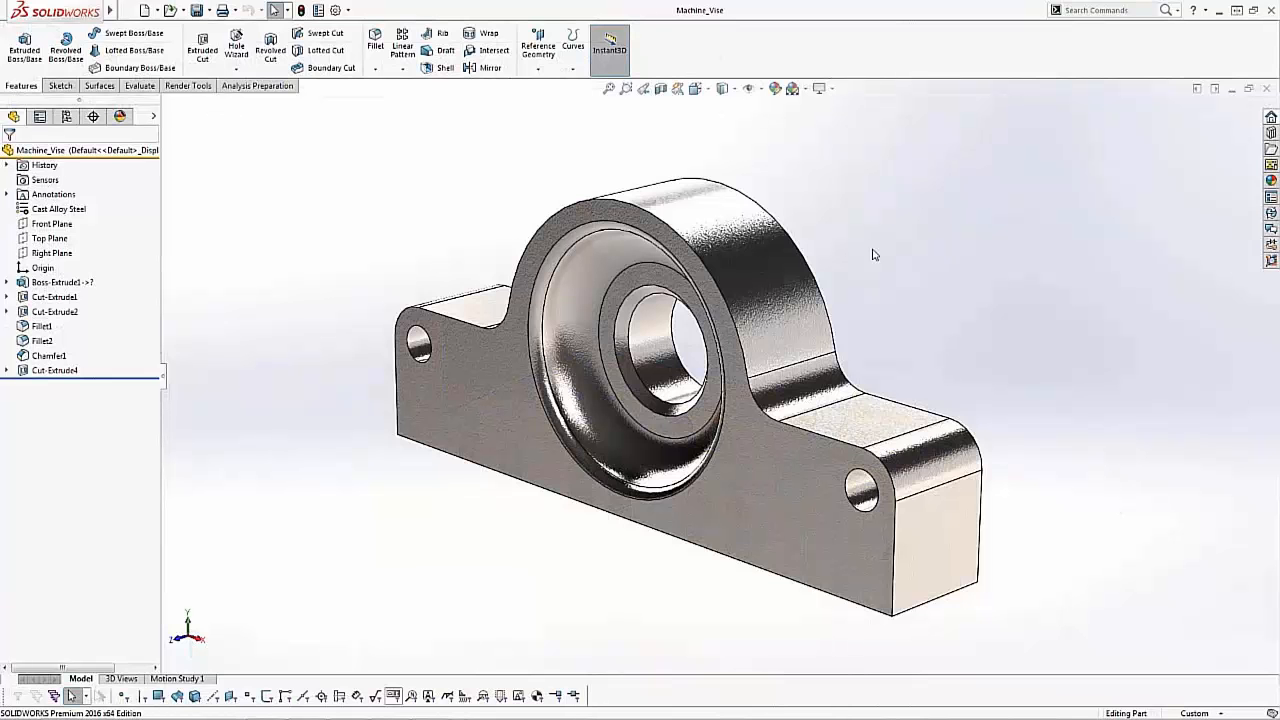
middle_click_drag(874, 252, 1024, 255)
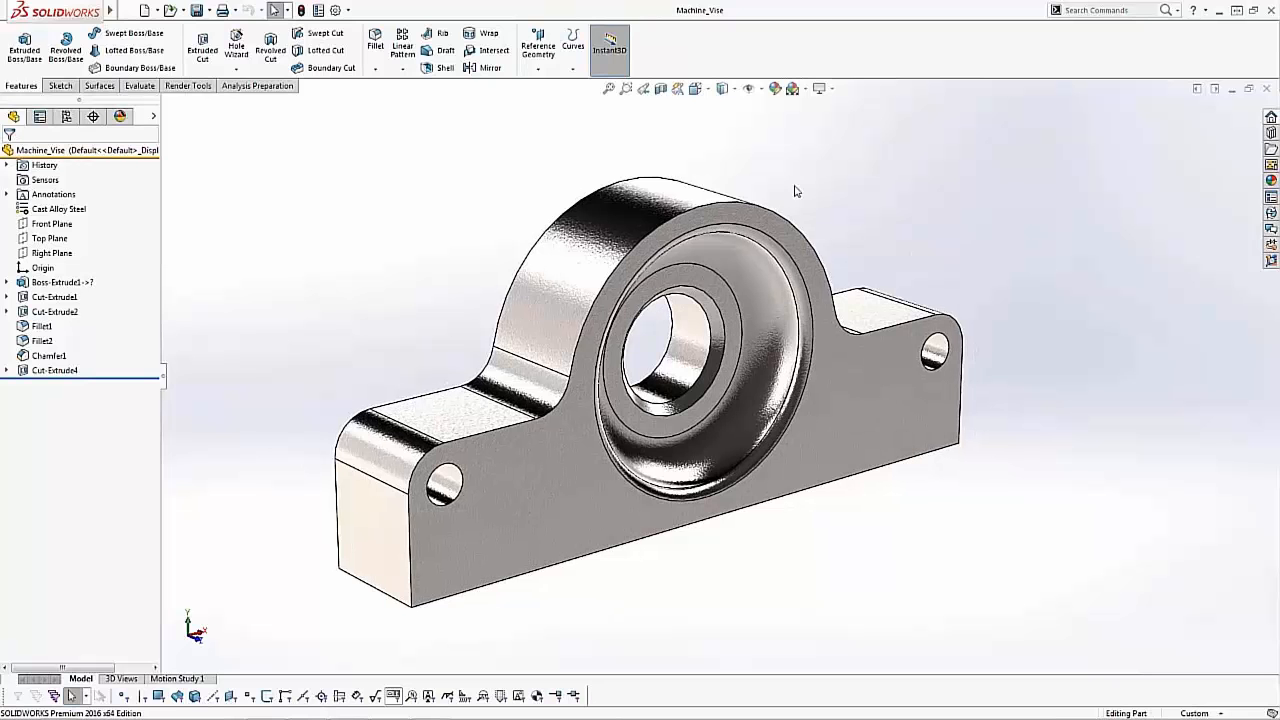
left_click(157, 12)
left_click(220, 43)
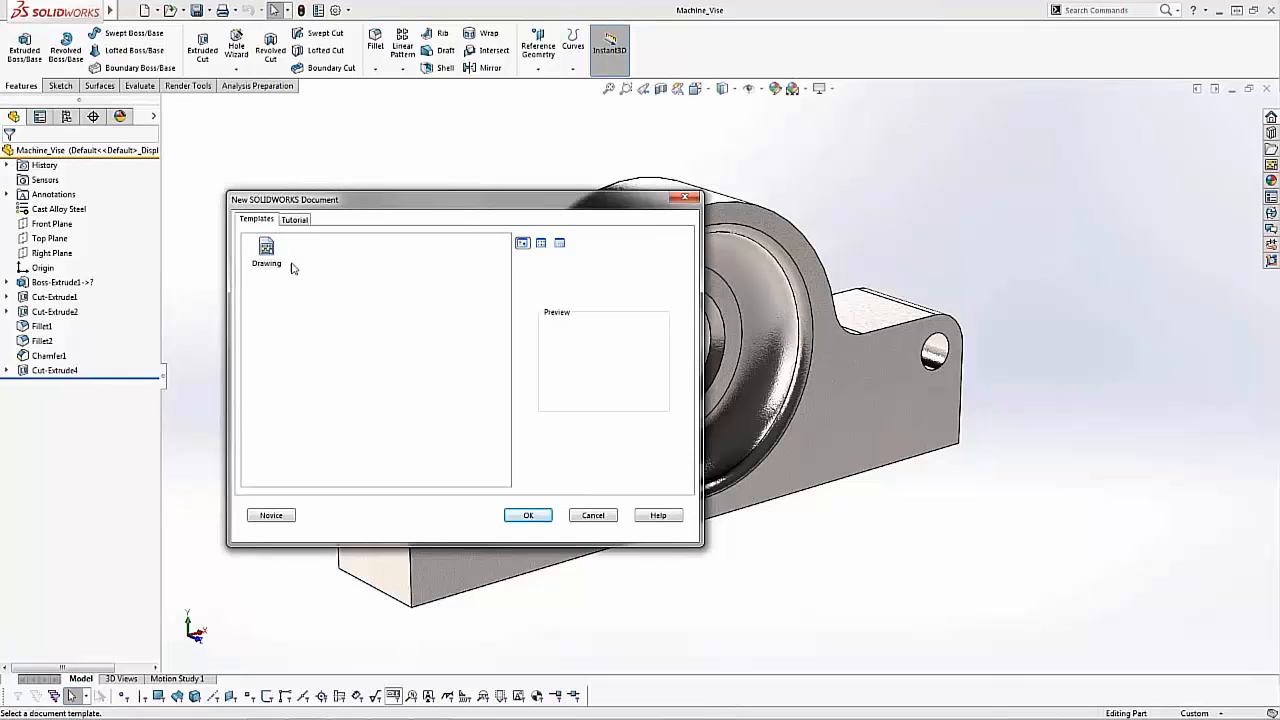
left_click(528, 515)
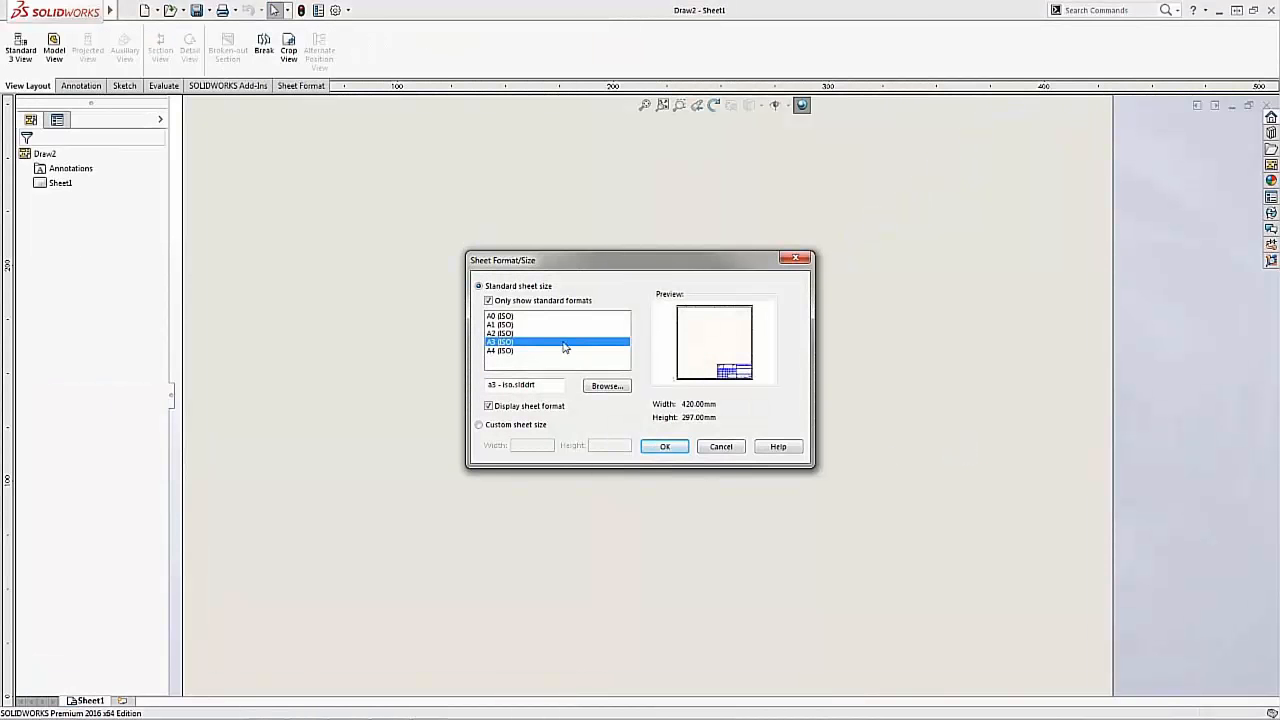
left_click(661, 446)
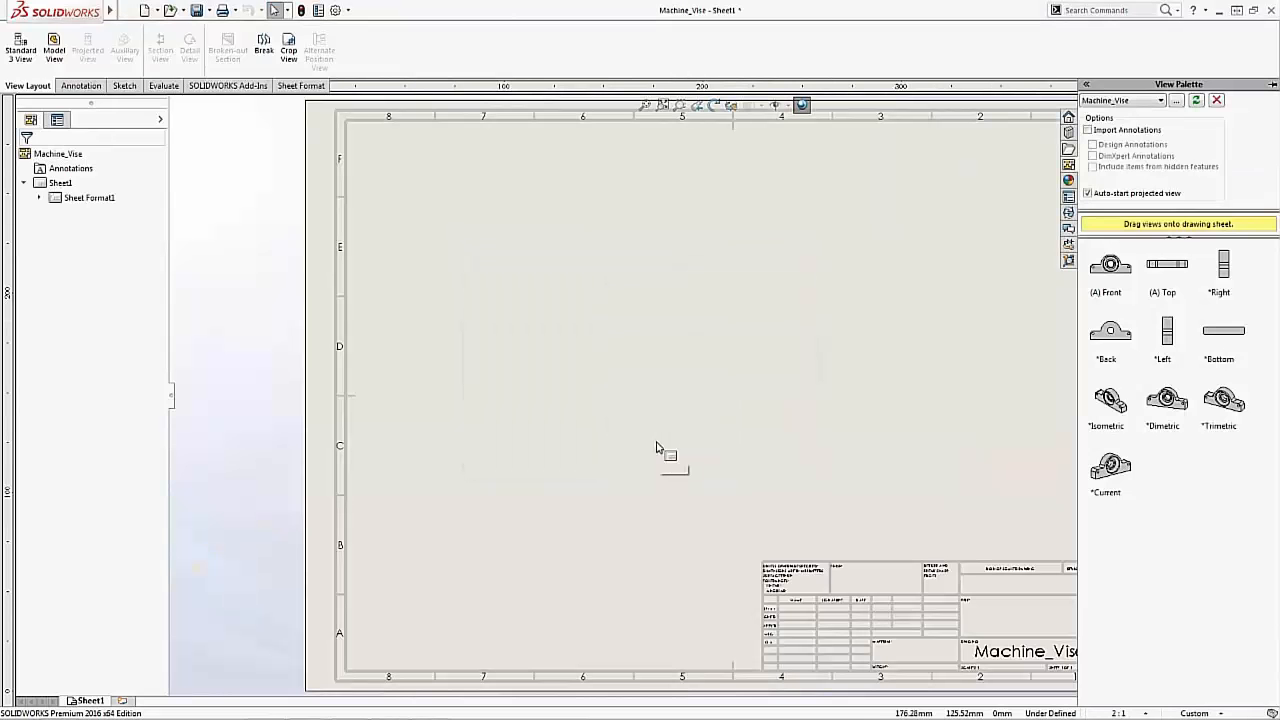
Insert the standard three views of Machine_Vise and shift the side view and the front view further right on the sheet.
left_click(21, 55)
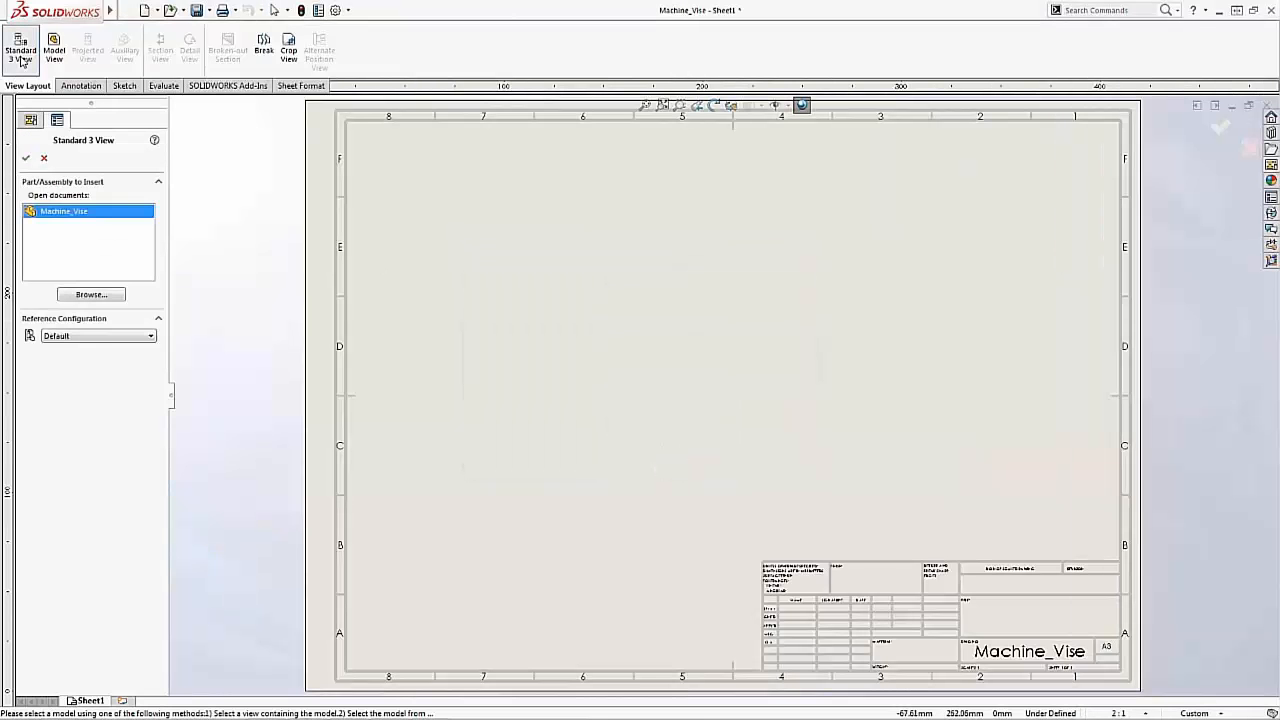
left_click(26, 159)
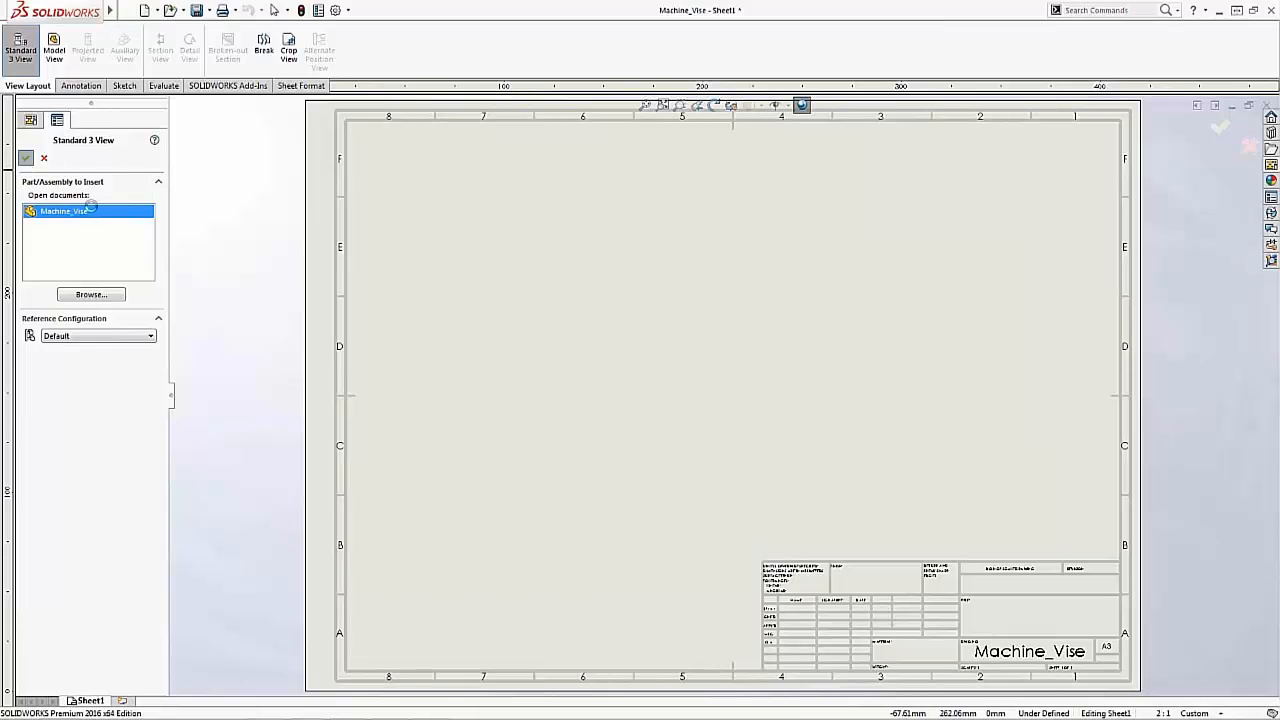
left_click_drag(797, 400, 1002, 400)
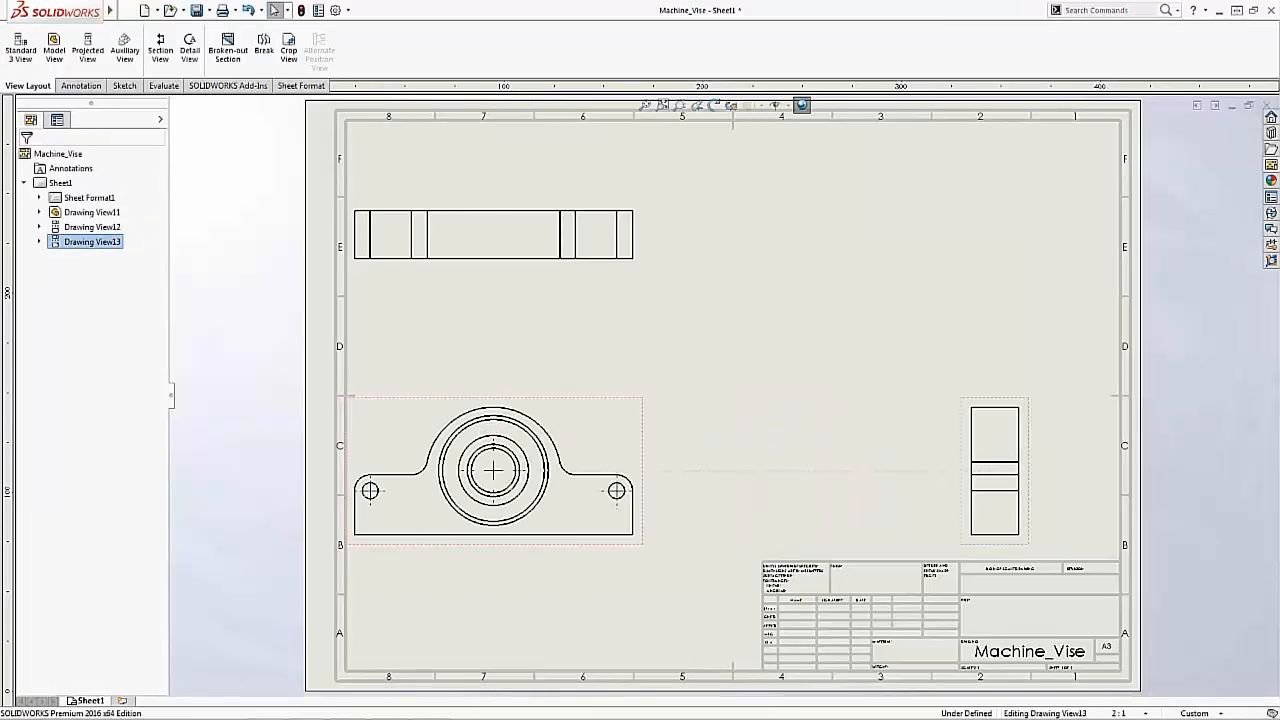
left_click_drag(623, 400, 729, 403)
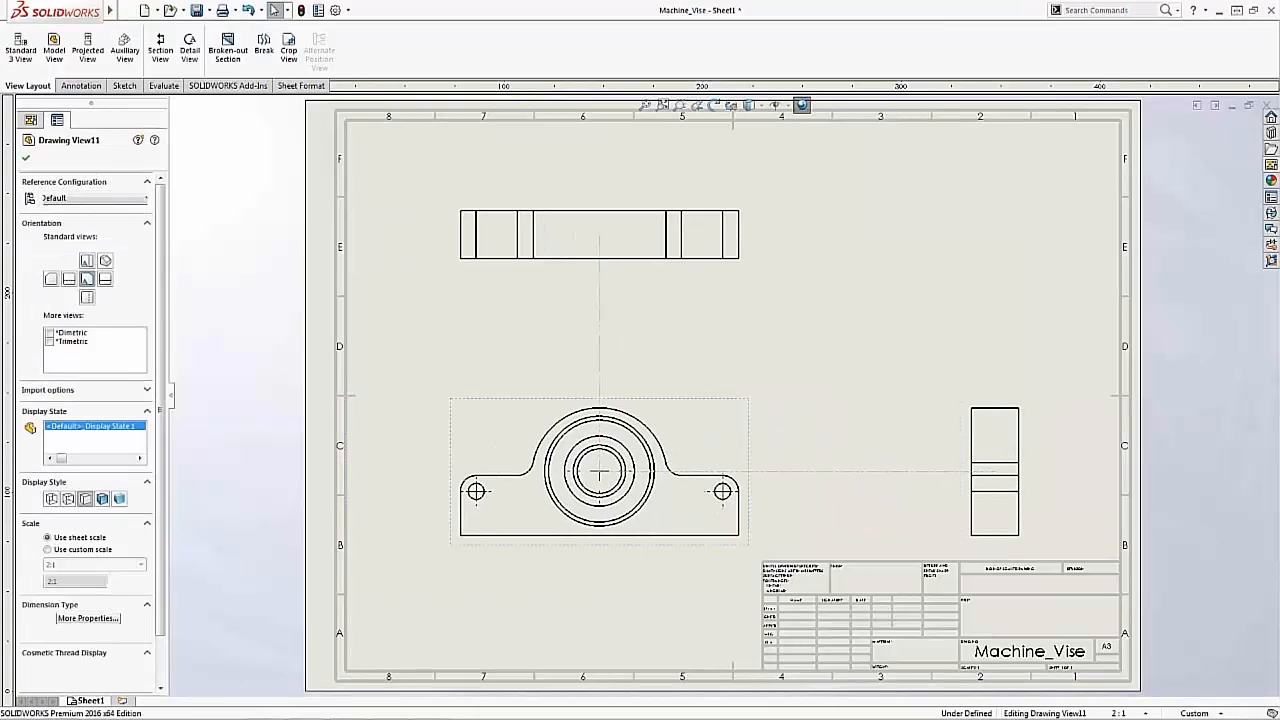
Place an isometric view above the side view and display it Shaded With Edges.
left_click(1271, 165)
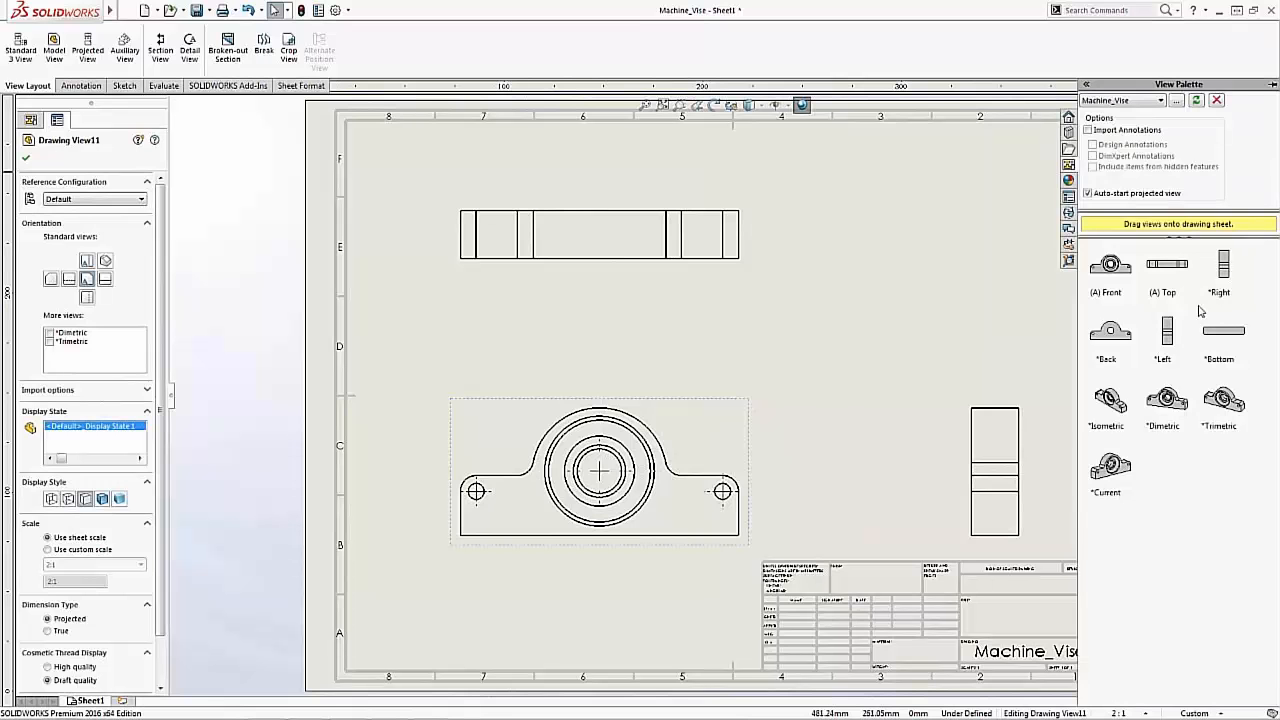
left_click_drag(1122, 413, 955, 265)
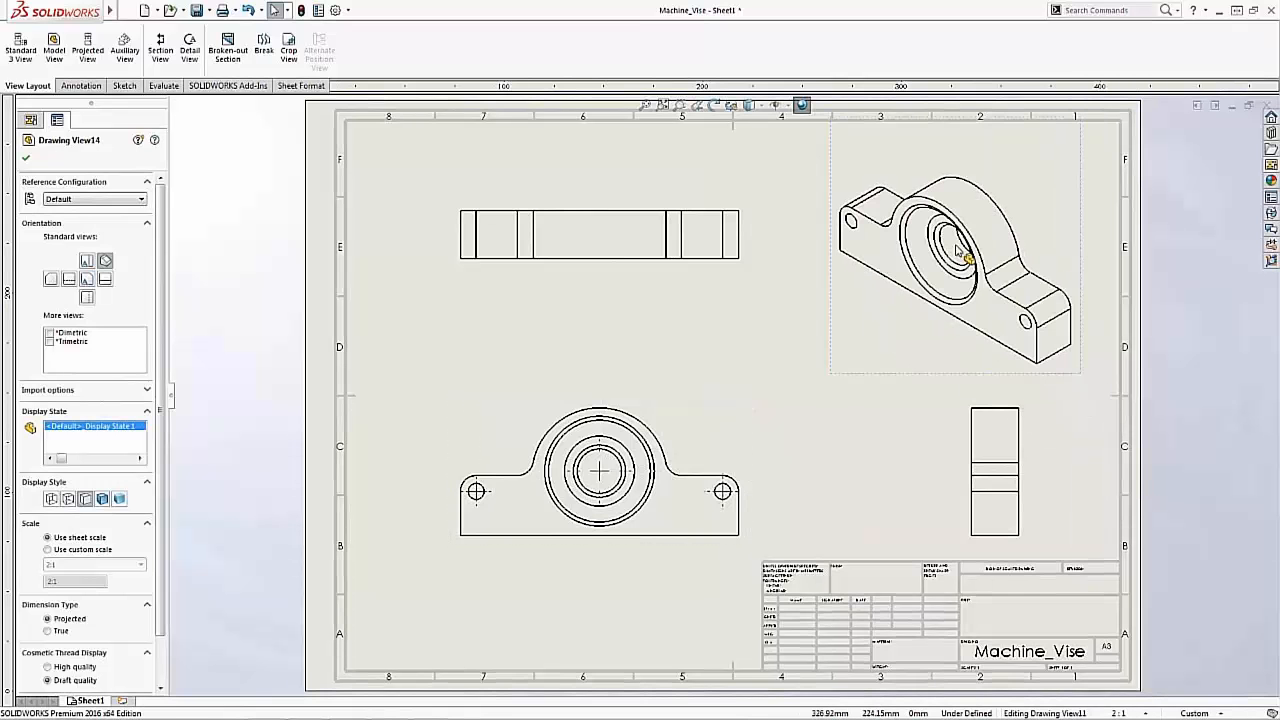
left_click(750, 105)
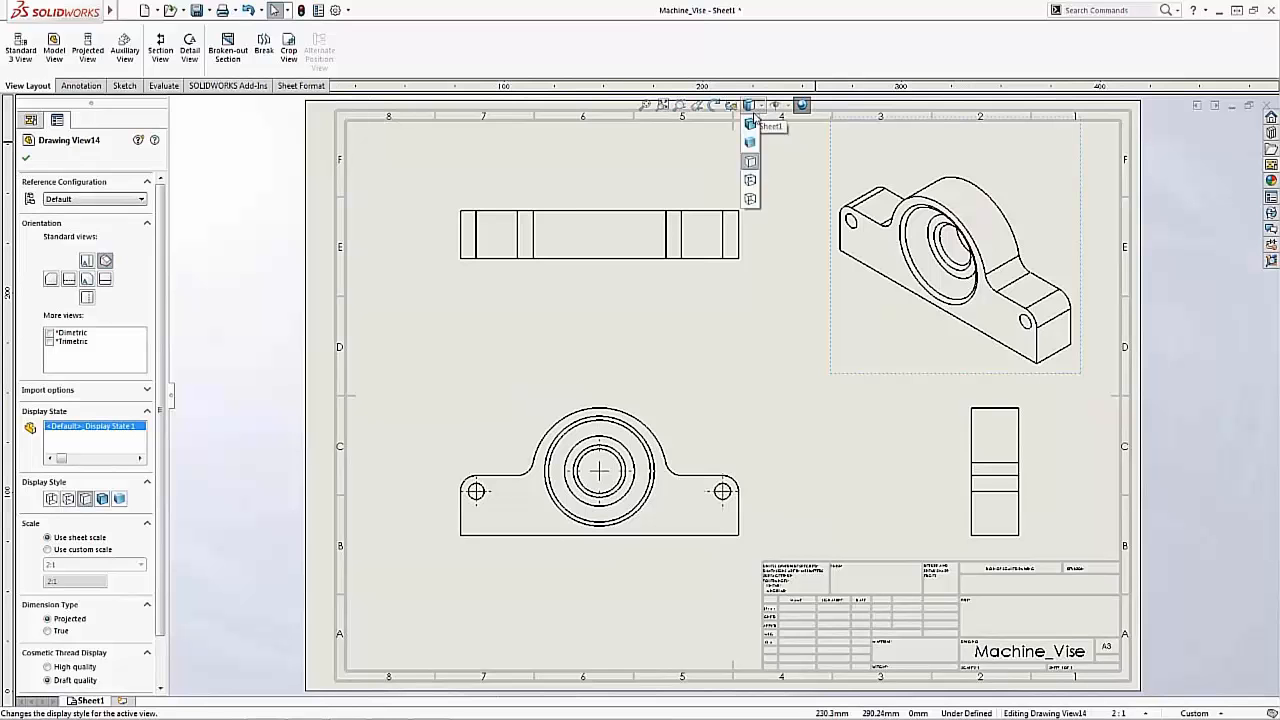
left_click(751, 124)
left_click(797, 209)
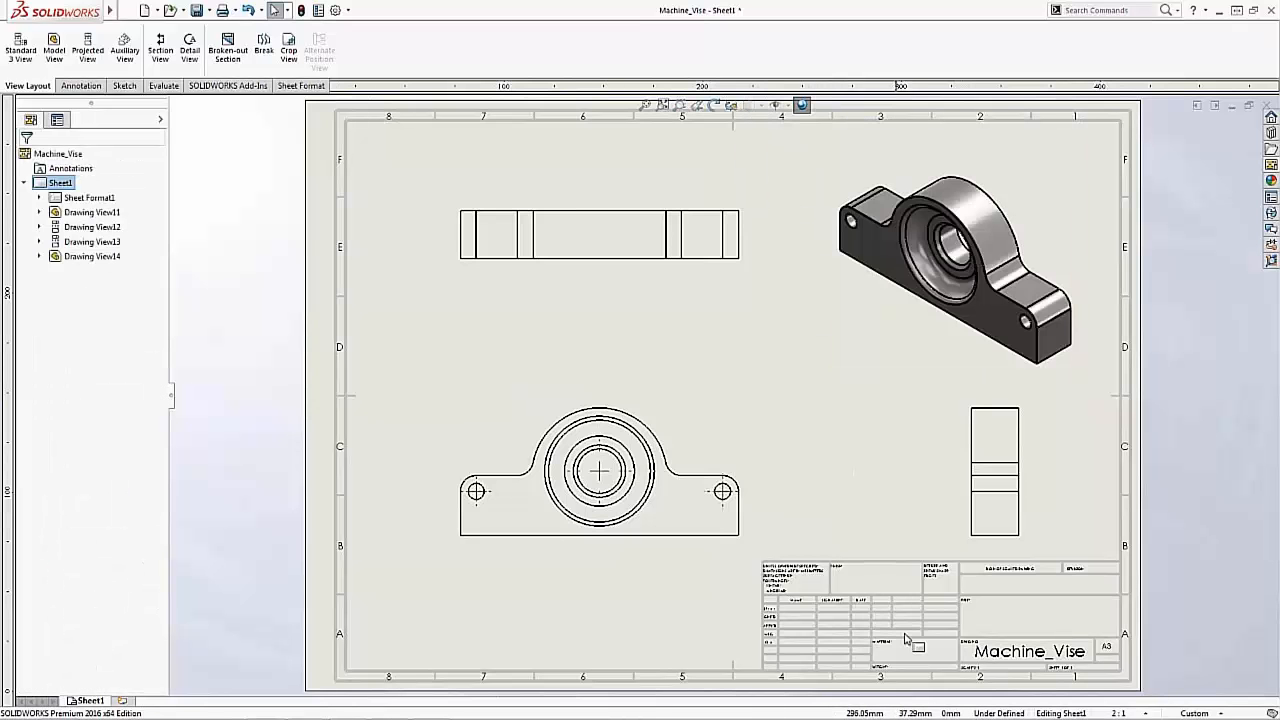
Examine the title block's fields, including title, material, weight, scale and revision, and the overall sheet layout.
scroll(945, 647, "down", 1)
scroll(945, 647, "down", 3)
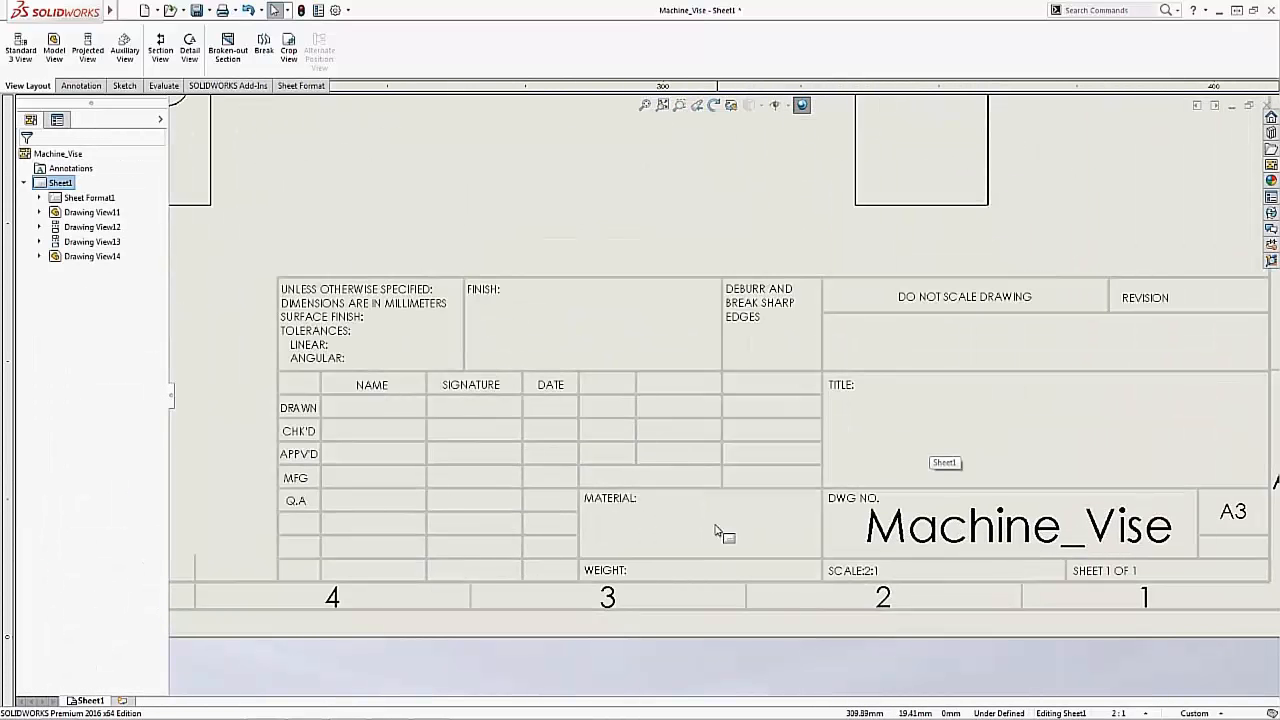
scroll(1043, 437, "up", 1)
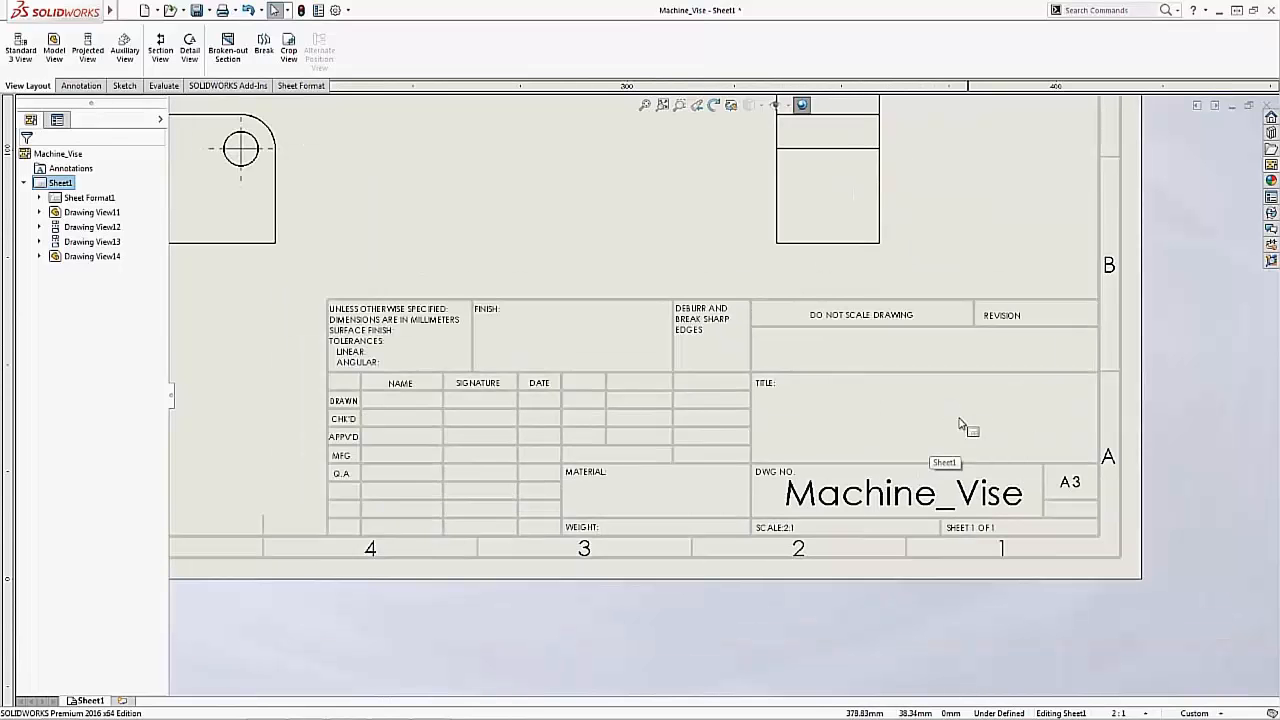
scroll(743, 441, "up", 5)
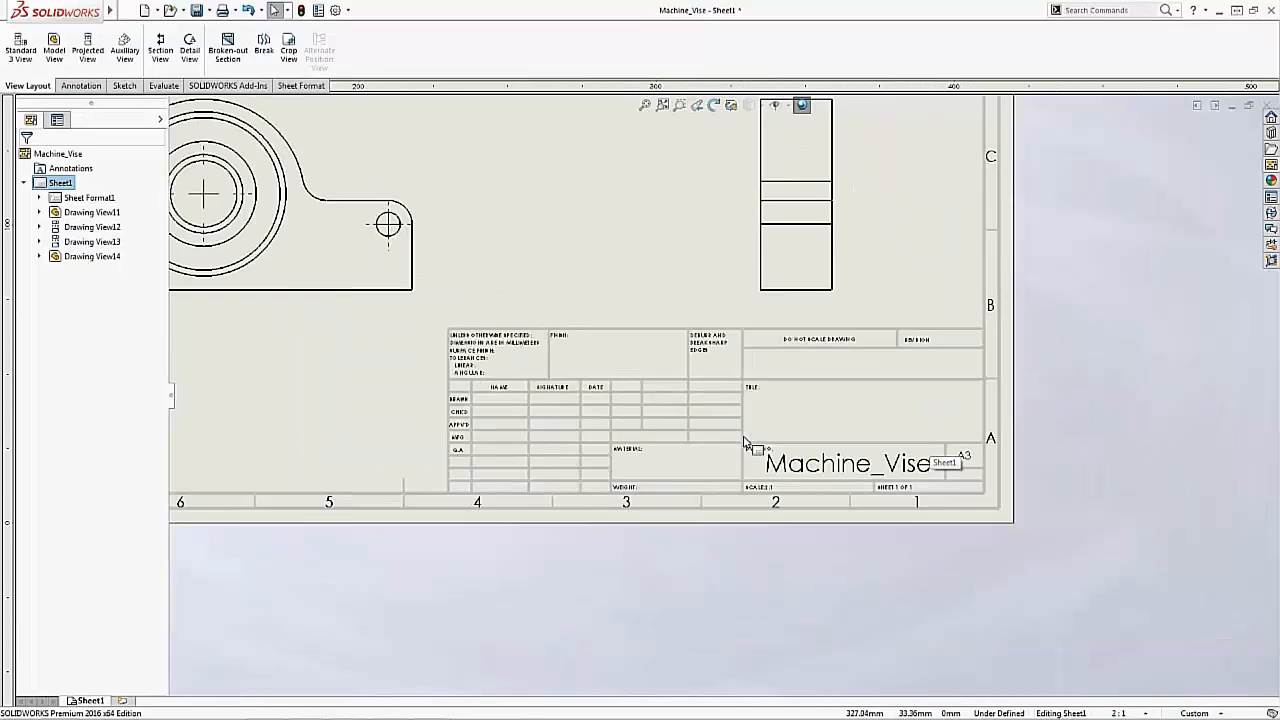
scroll(760, 415, "down", 3)
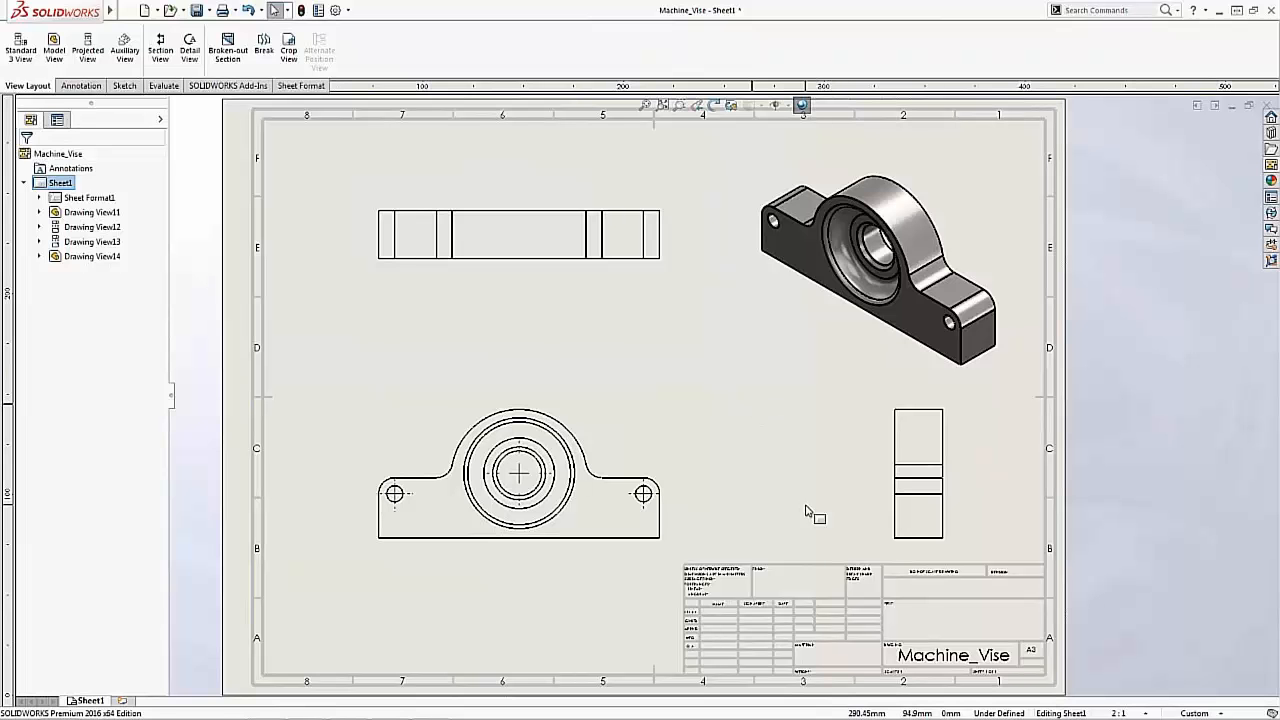
Close the drawing without saving it and close the Machine_Vise part.
left_click(1264, 105)
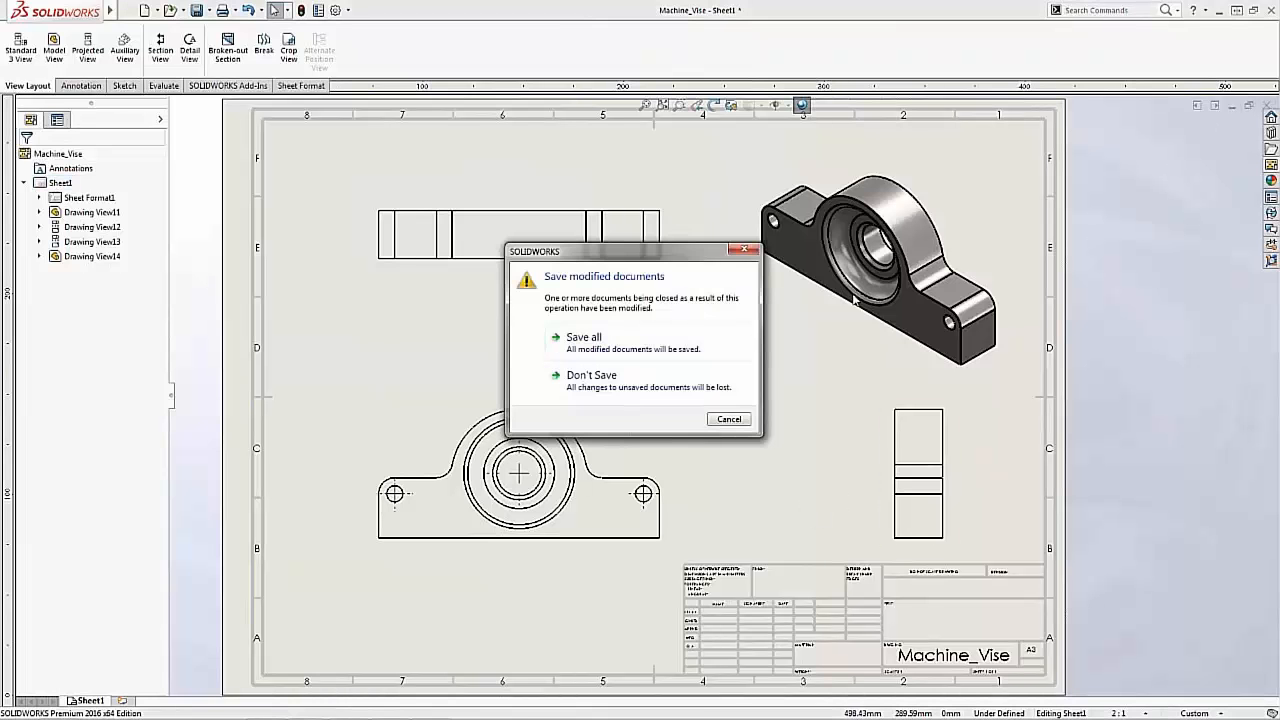
left_click(660, 385)
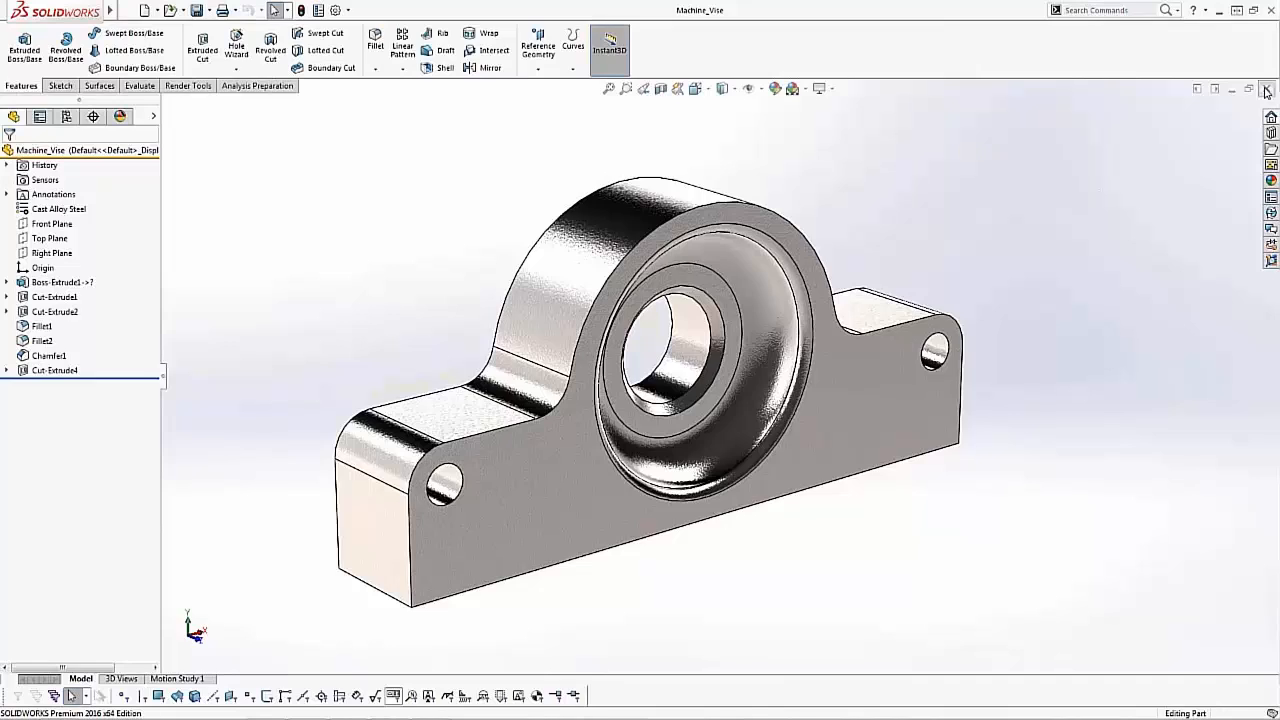
left_click(1266, 90)
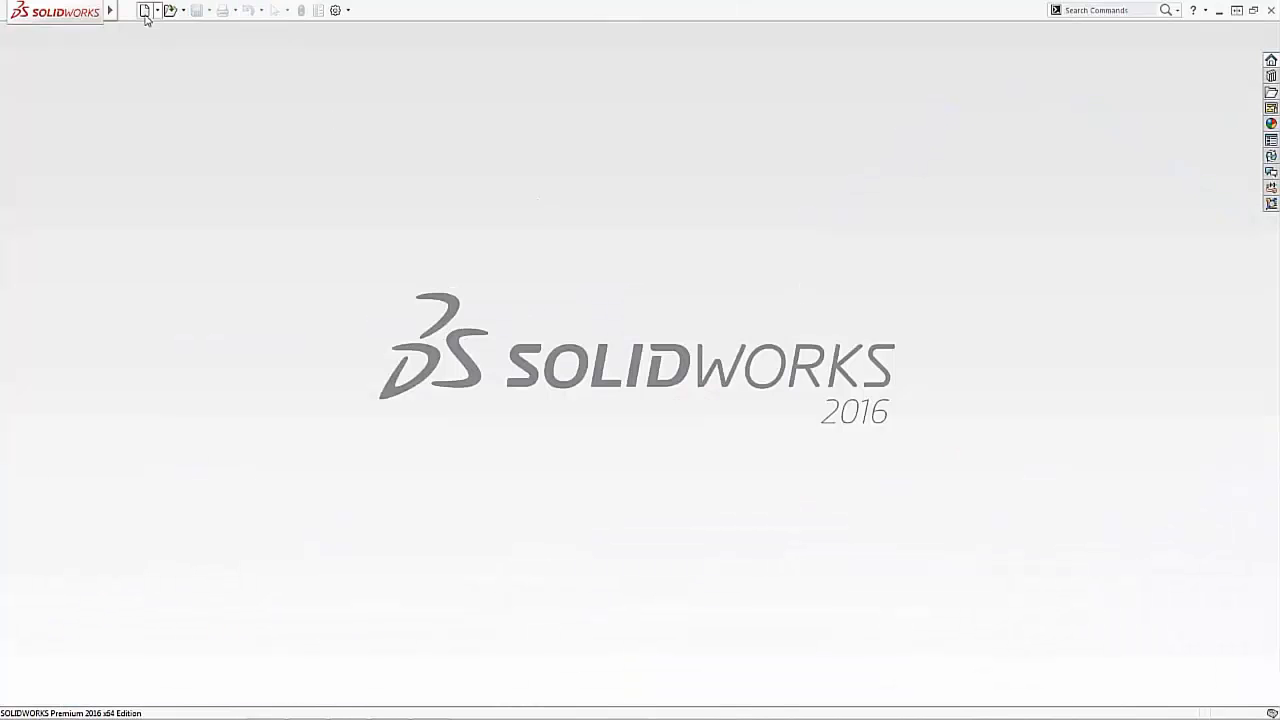
Create a new part from the Part template and open its custom file properties.
left_click(144, 11)
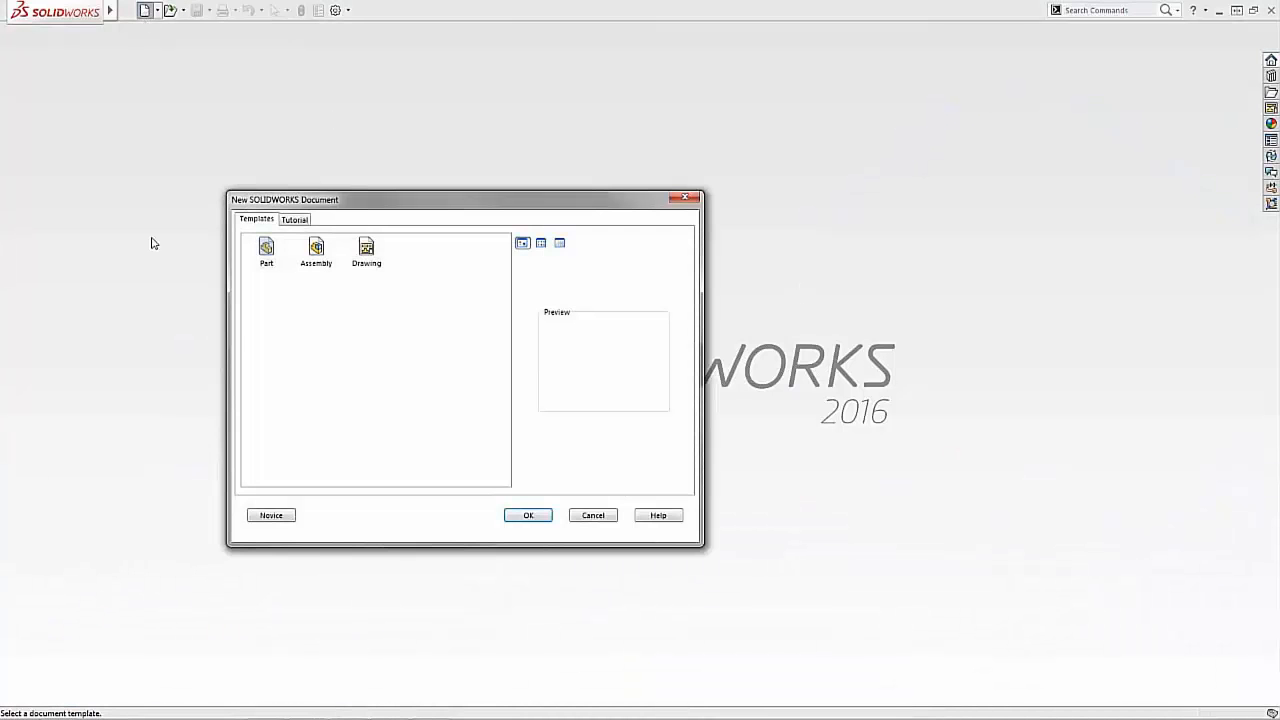
left_click(529, 516)
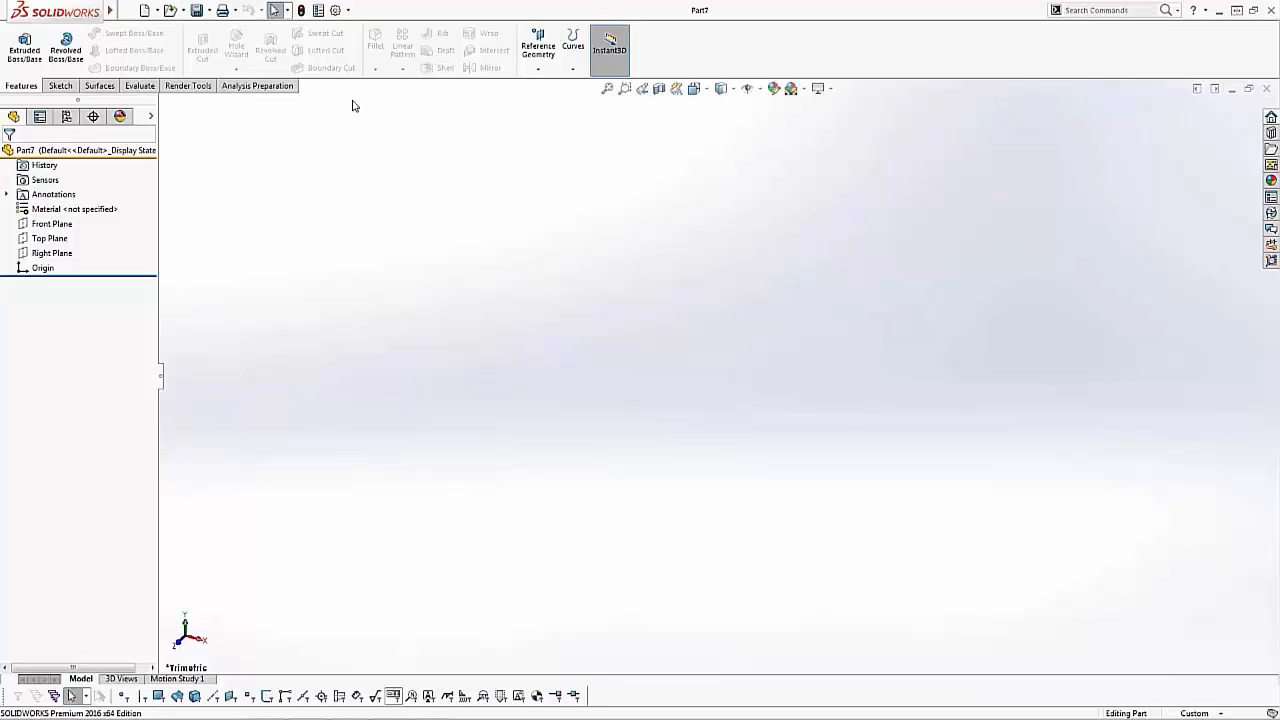
left_click(319, 10)
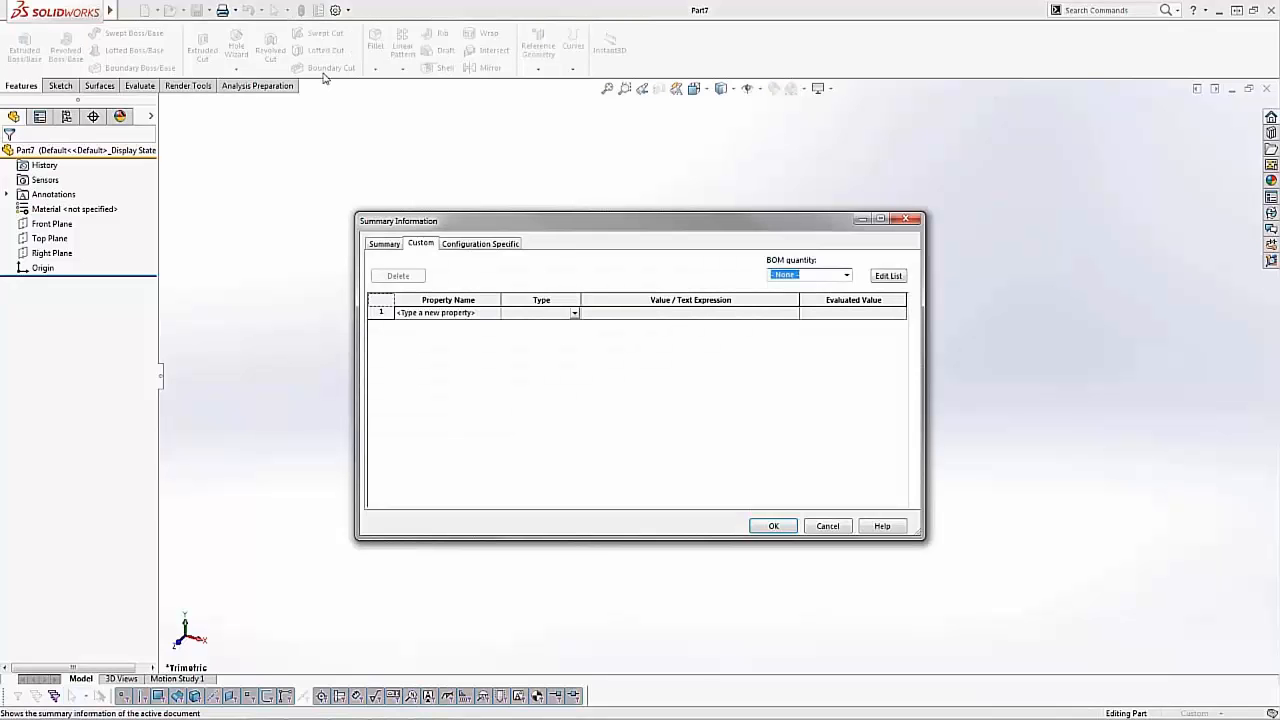
left_click(463, 245)
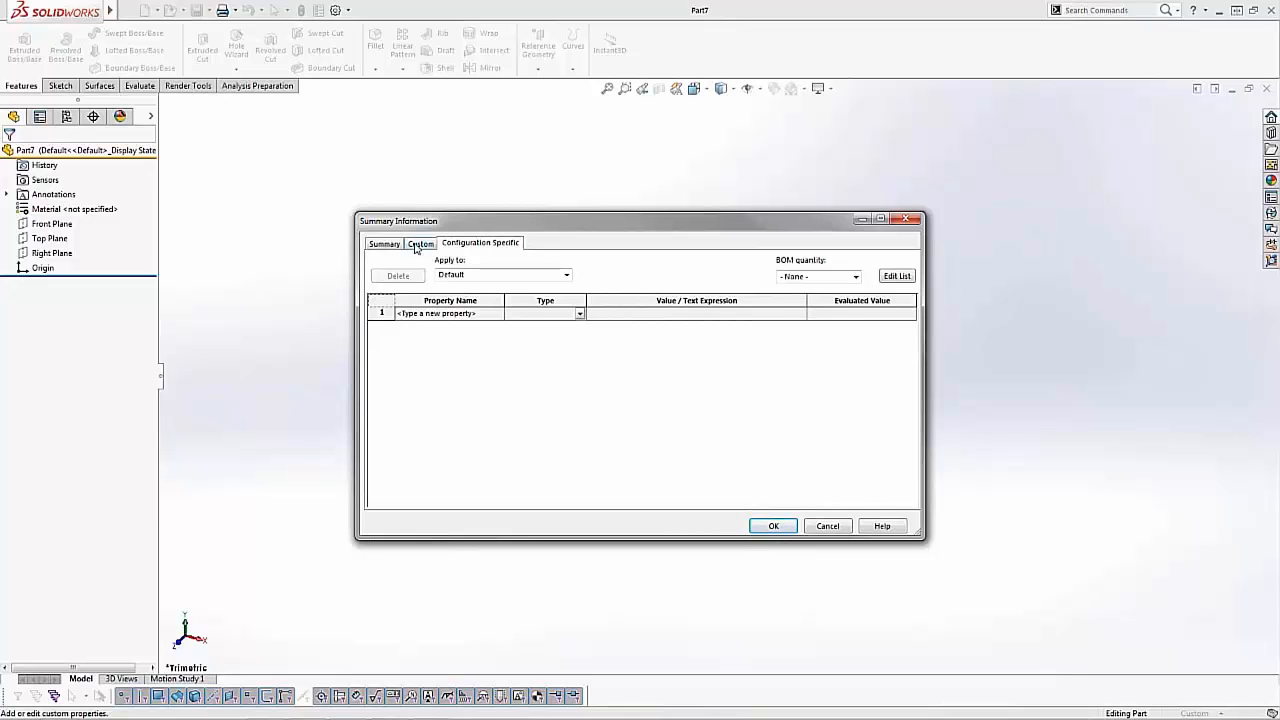
left_click(417, 247)
Add Description, PartNo and Revision as text-type custom properties of the part.
left_click(447, 313)
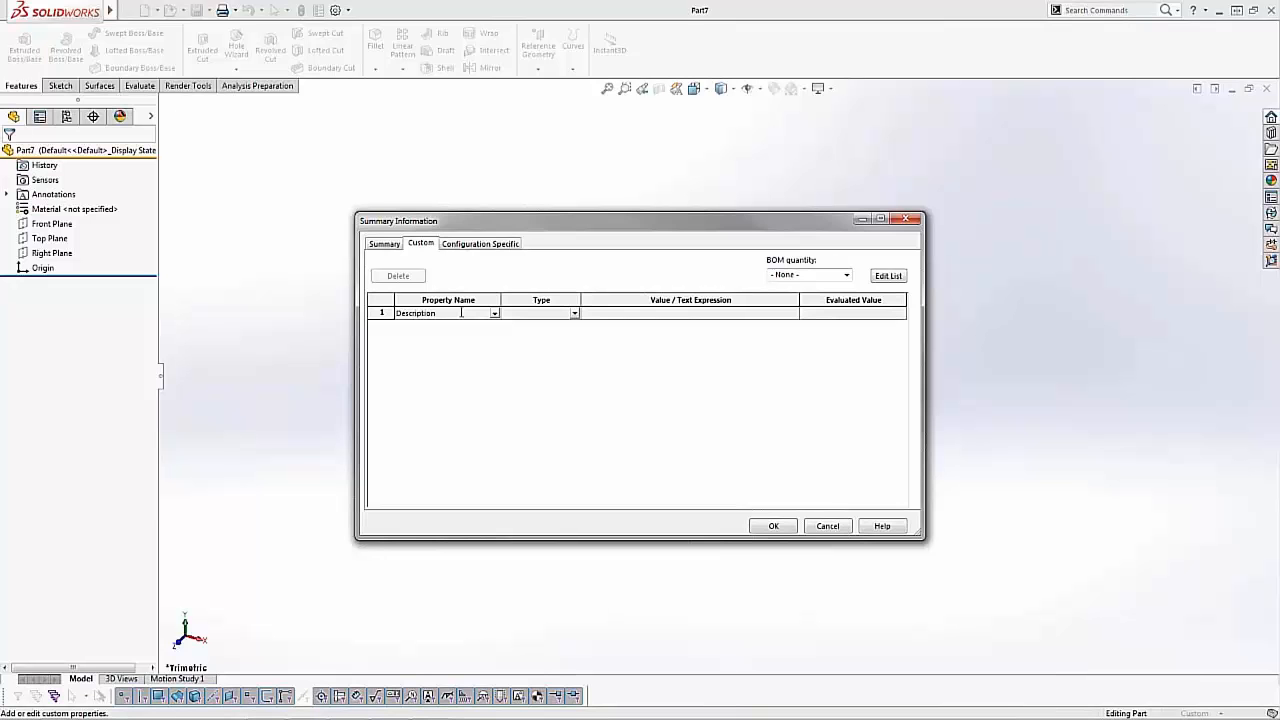
key("Return")
left_click(478, 328)
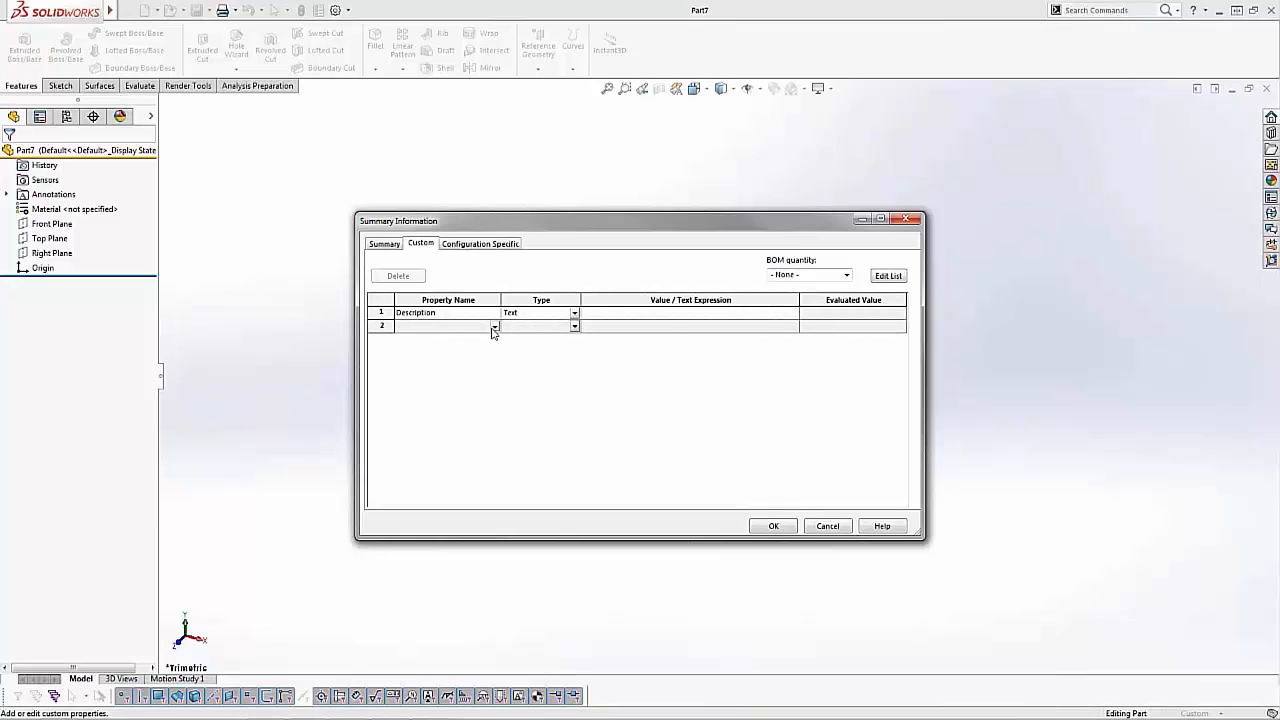
left_click(494, 328)
left_click(420, 353)
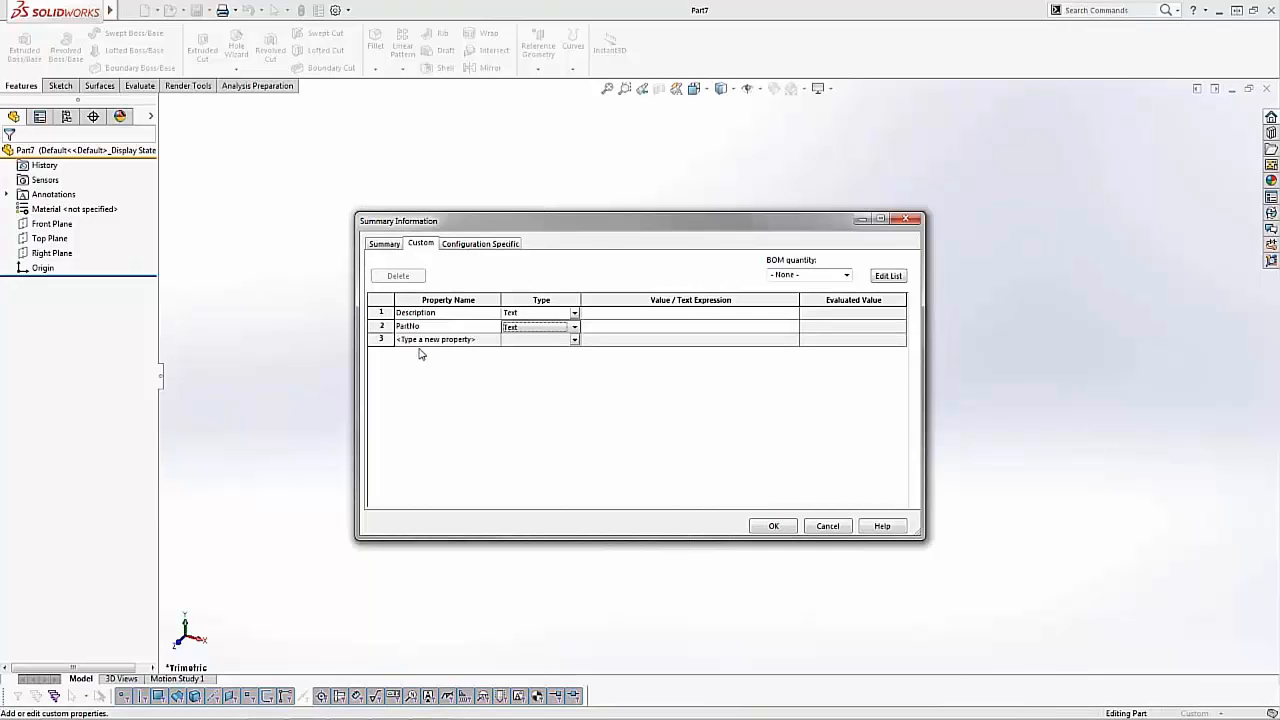
left_click(469, 340)
left_click(494, 341)
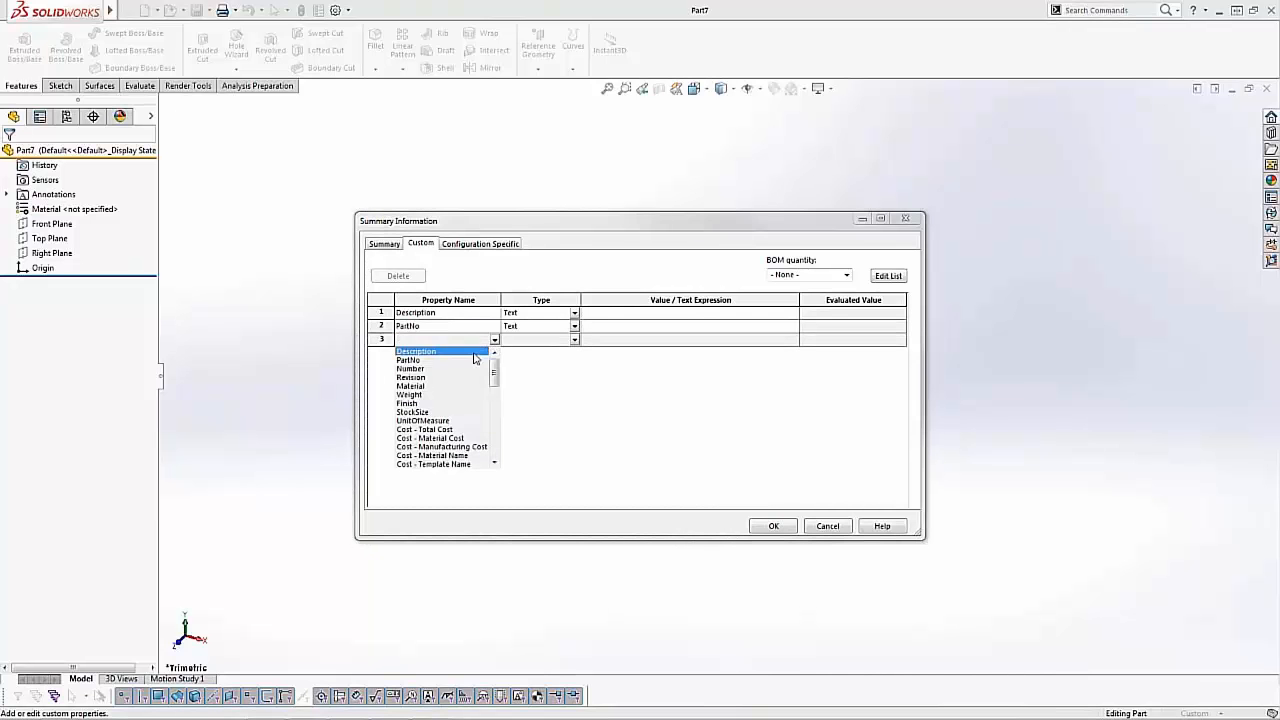
left_click(430, 381)
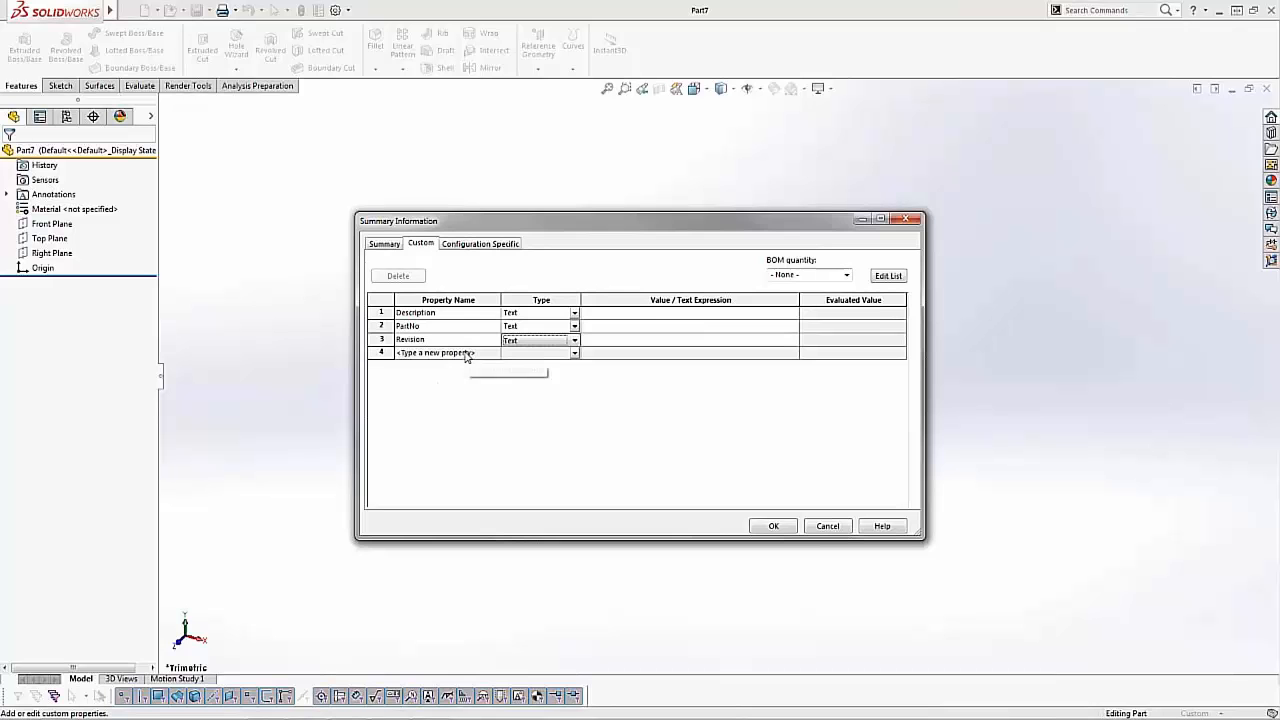
Add DrawnBy and Material as text-type custom properties and accept the property list.
left_click(465, 355)
left_click(494, 353)
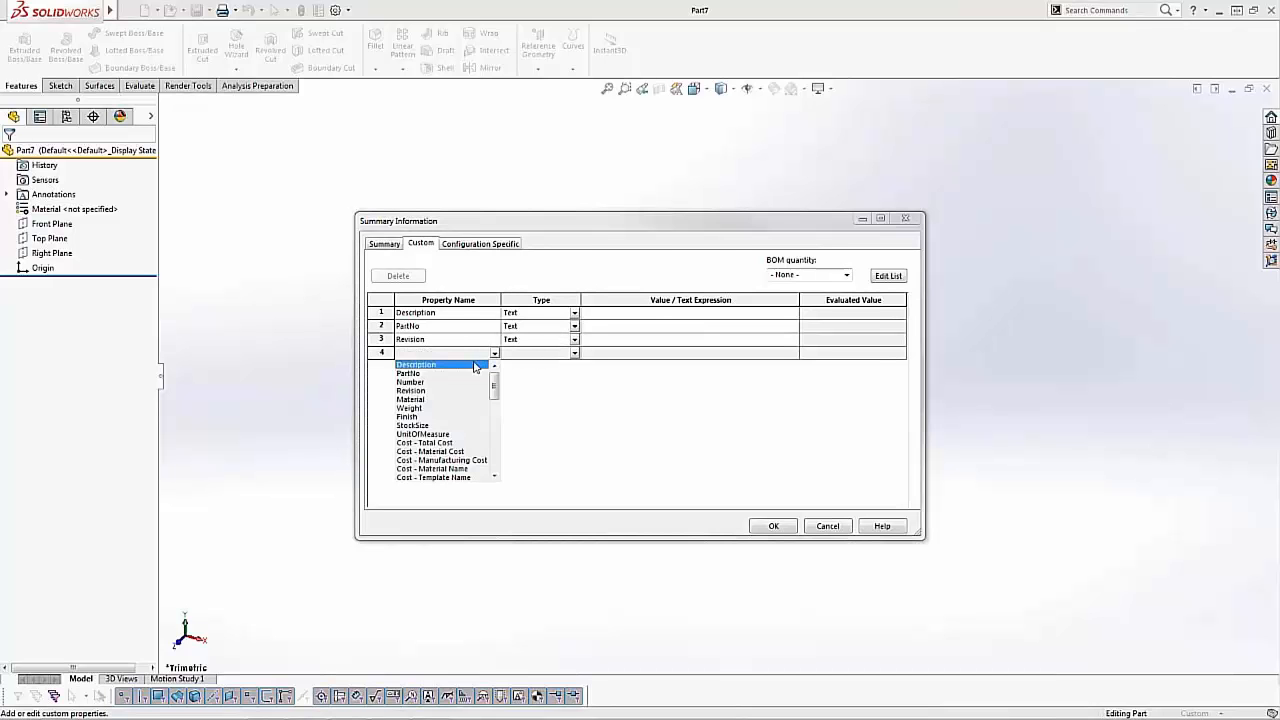
left_click_drag(493, 388, 493, 420)
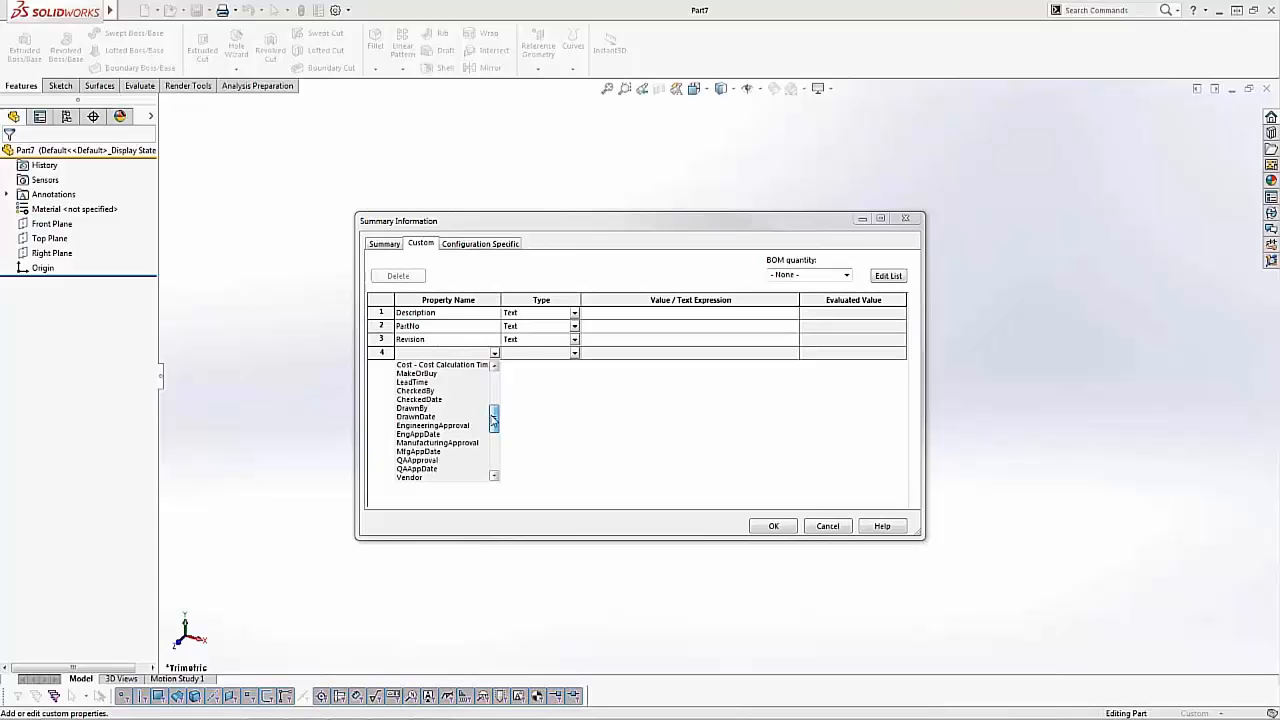
left_click(430, 410)
left_click(450, 367)
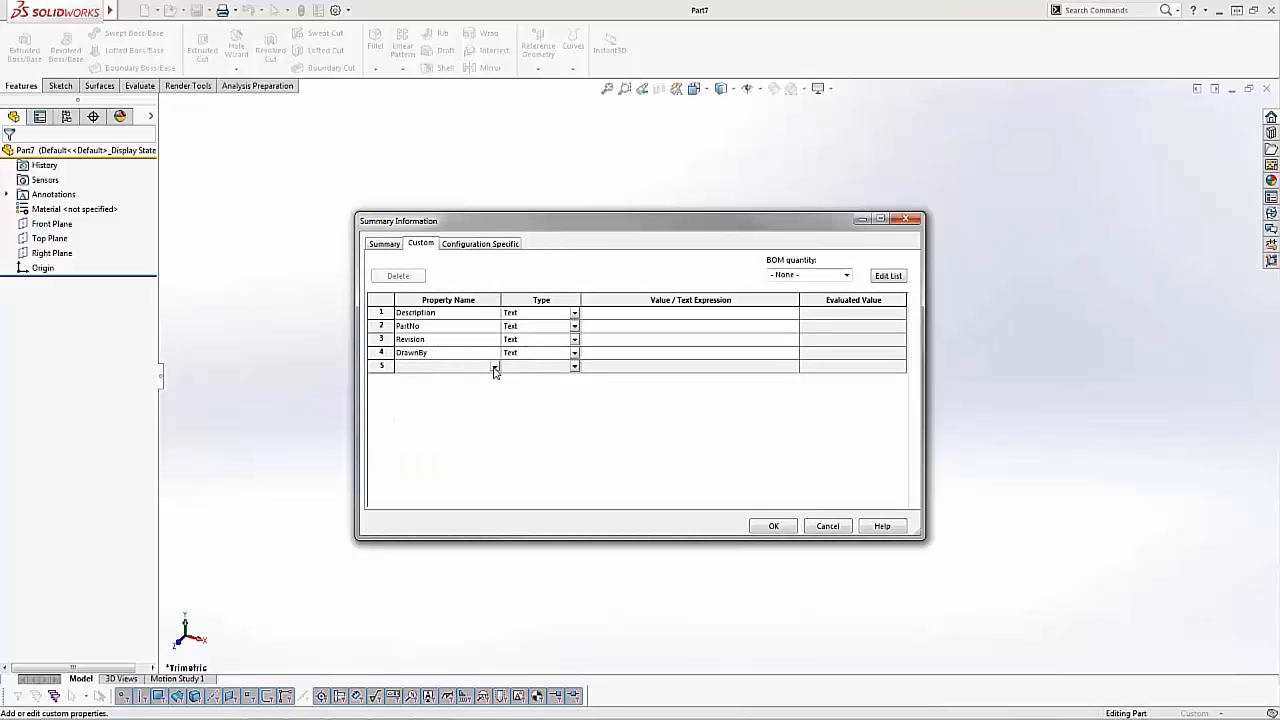
left_click(494, 367)
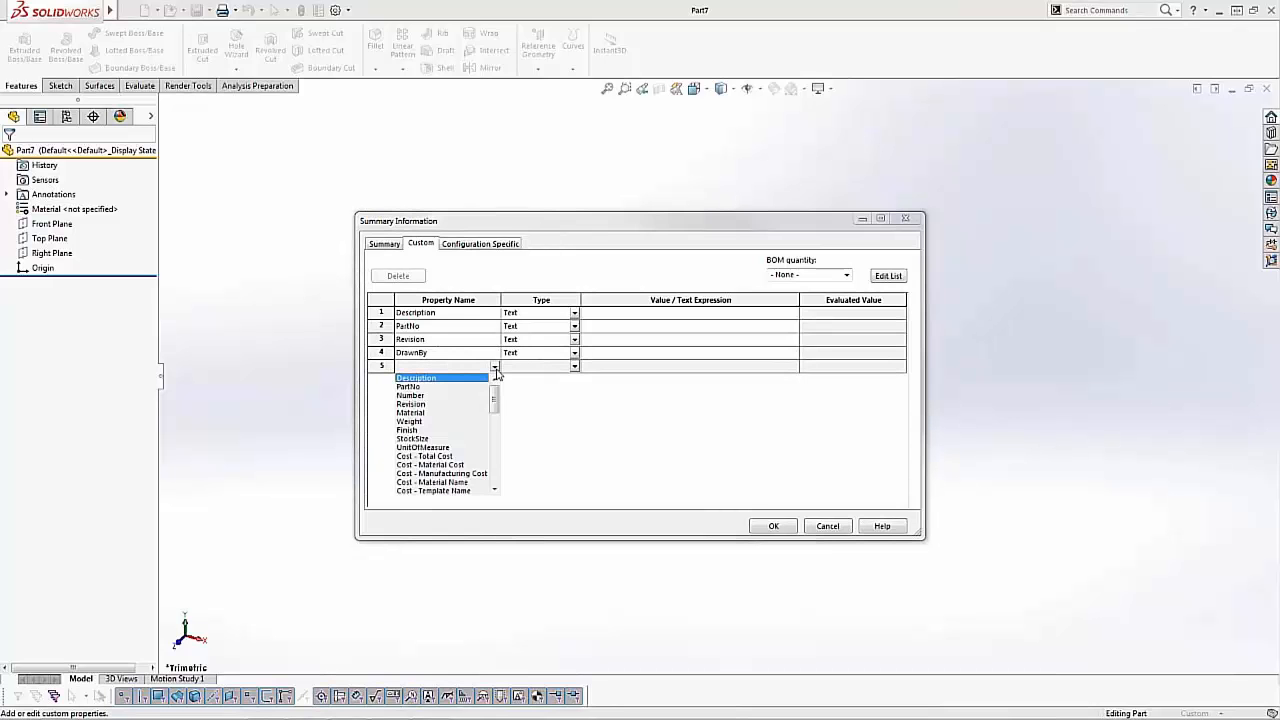
left_click(419, 414)
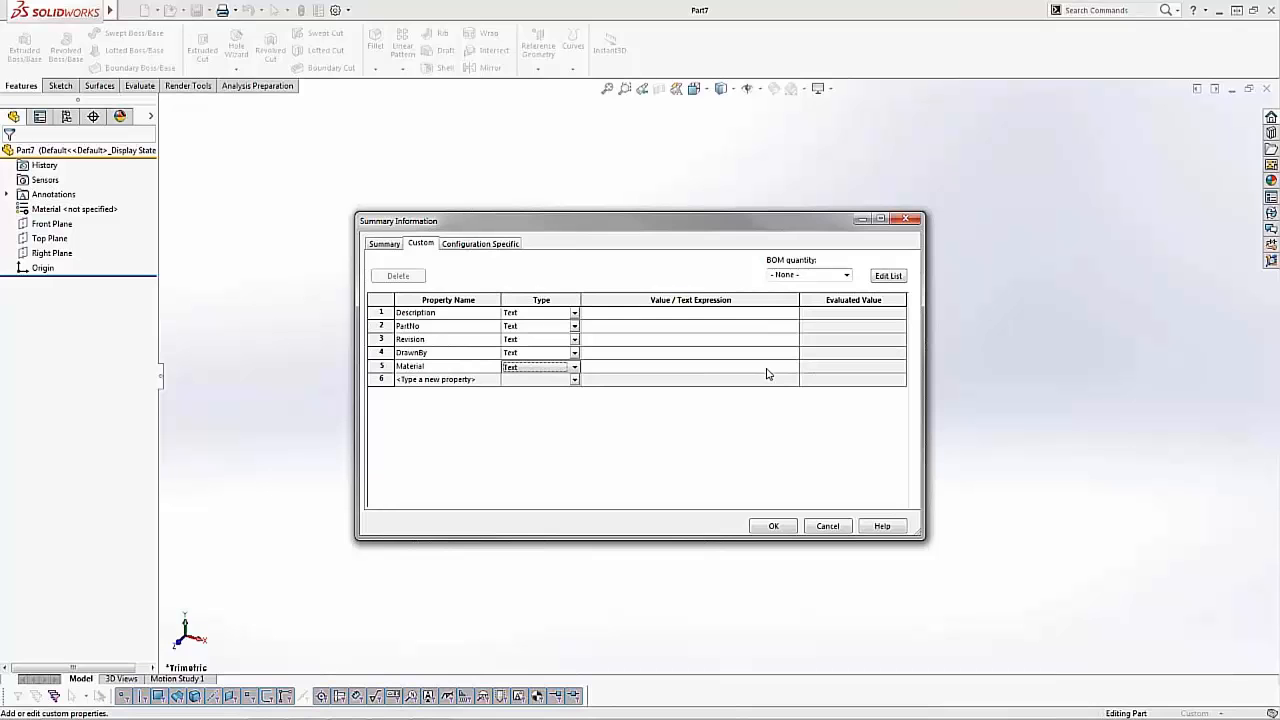
left_click(773, 526)
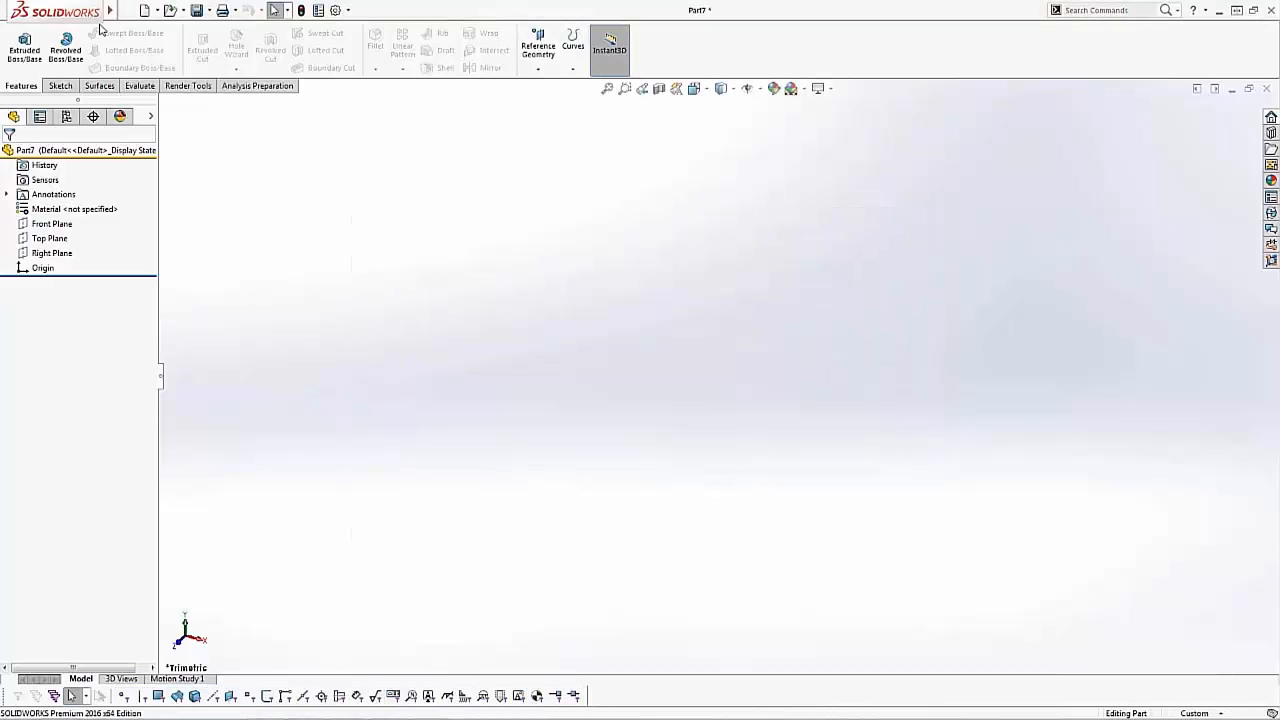
Save the part as a Part Template (*.prtdot) named Custom in the SOLIDWORKS 2016 templates folder and close it.
left_click(128, 11)
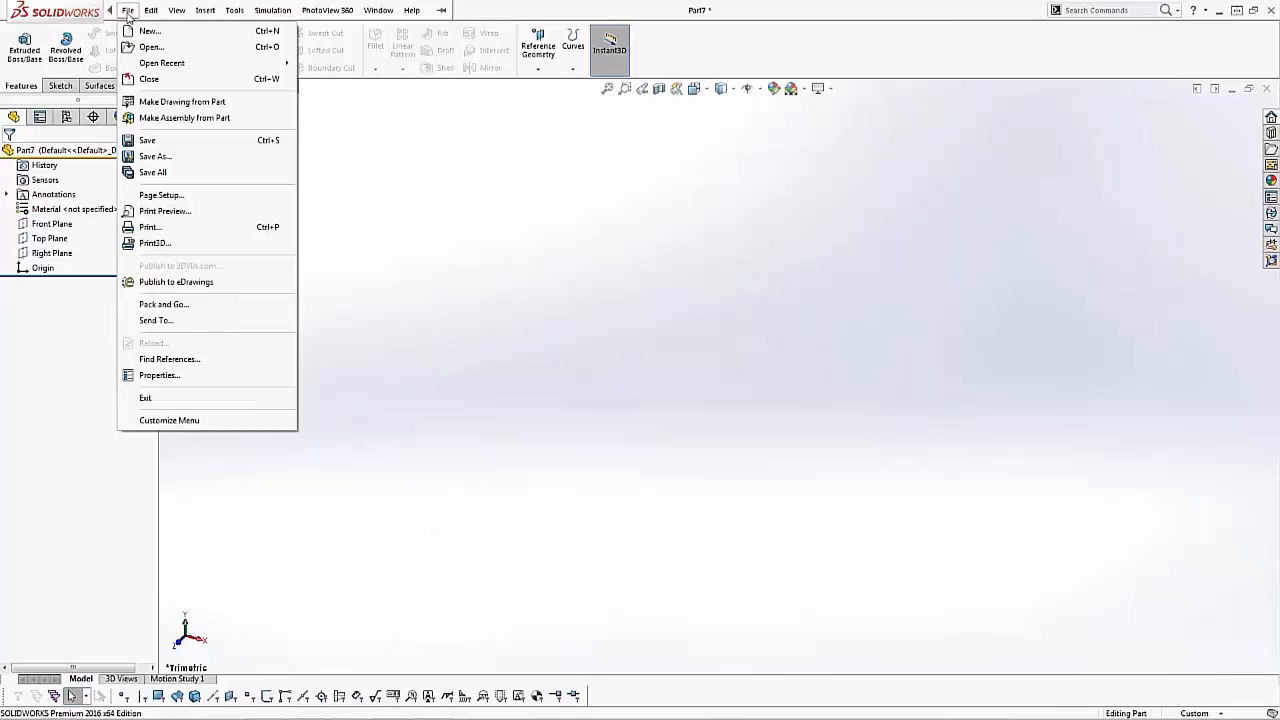
left_click(152, 157)
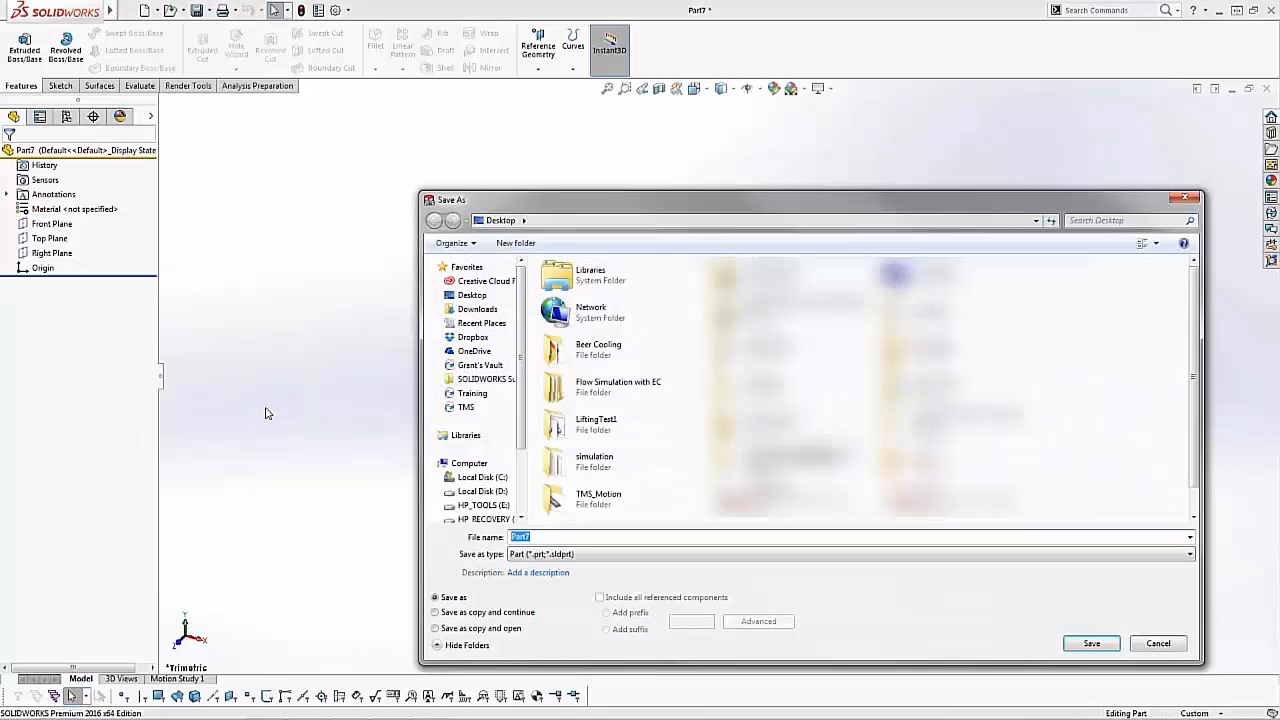
left_click(581, 558)
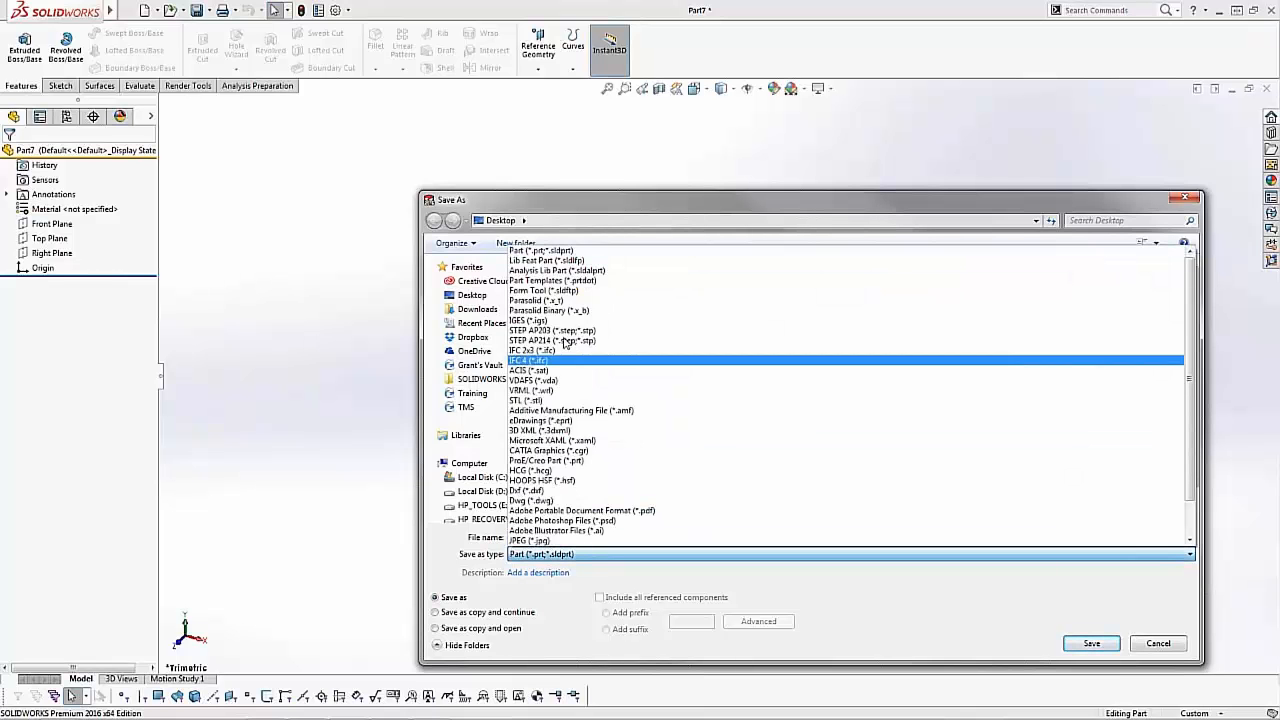
left_click(557, 282)
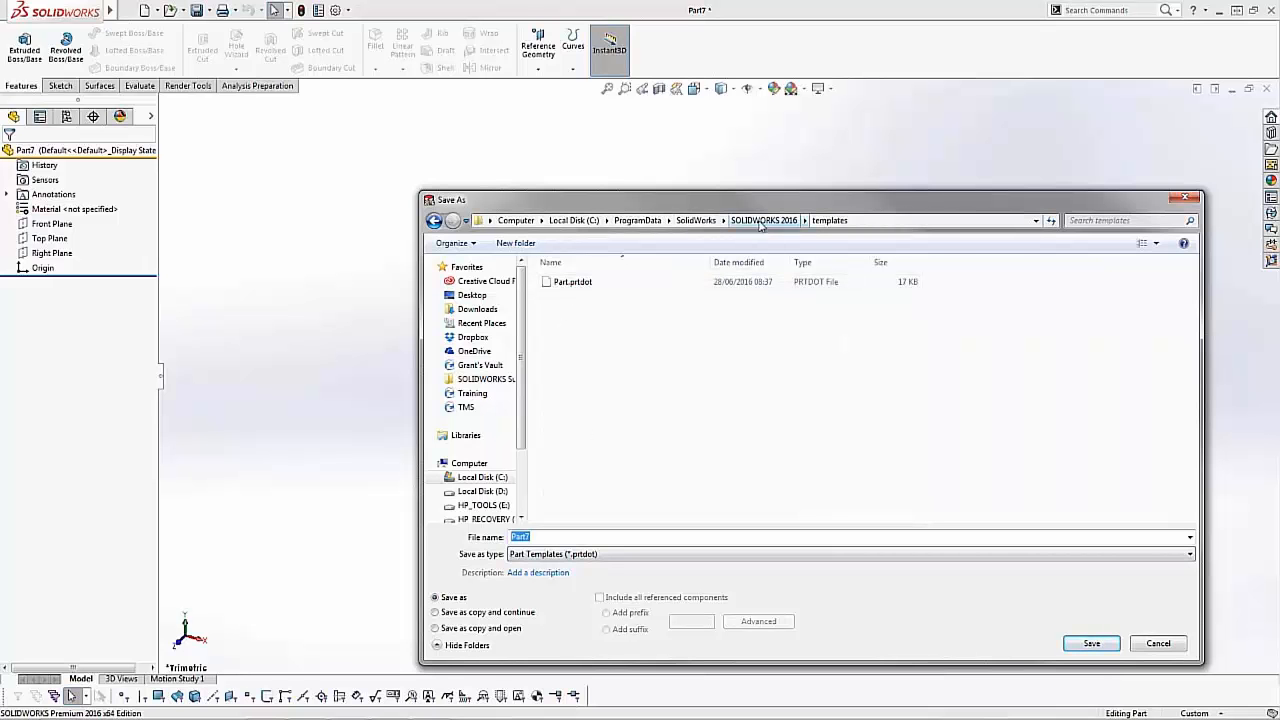
left_click(550, 537)
left_click_drag(546, 537, 474, 527)
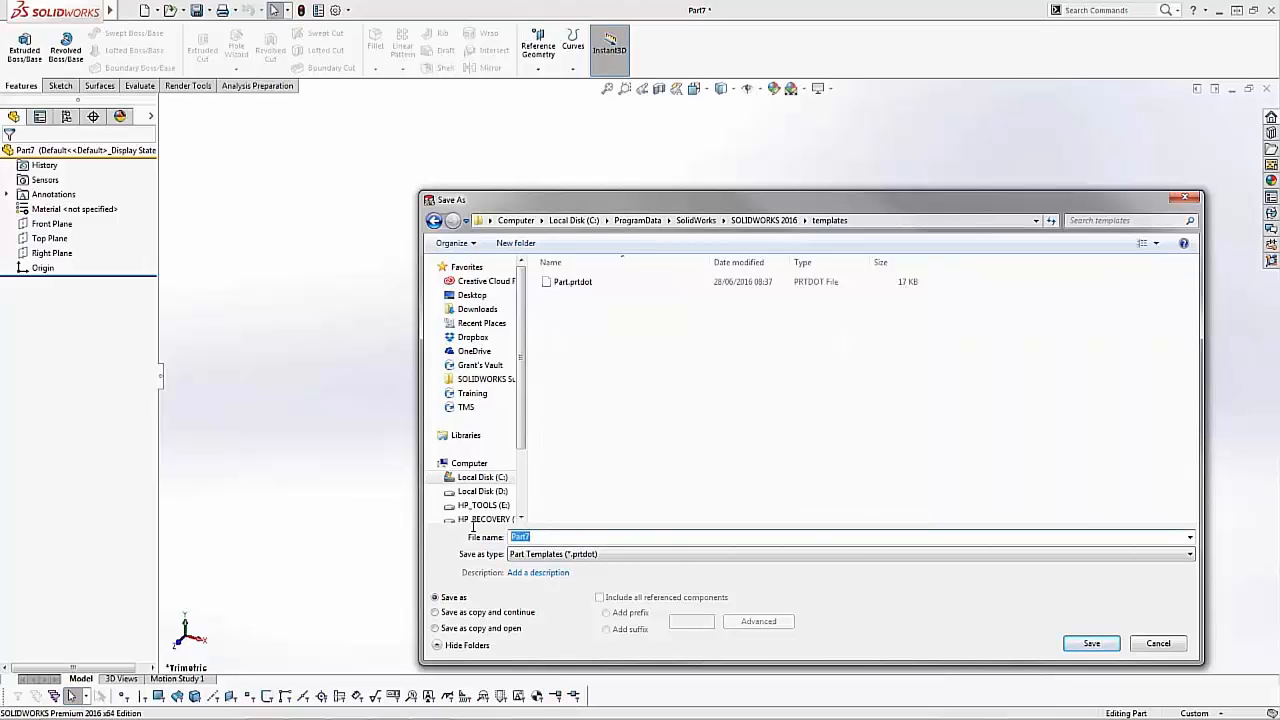
type("Custom")
left_click(1091, 643)
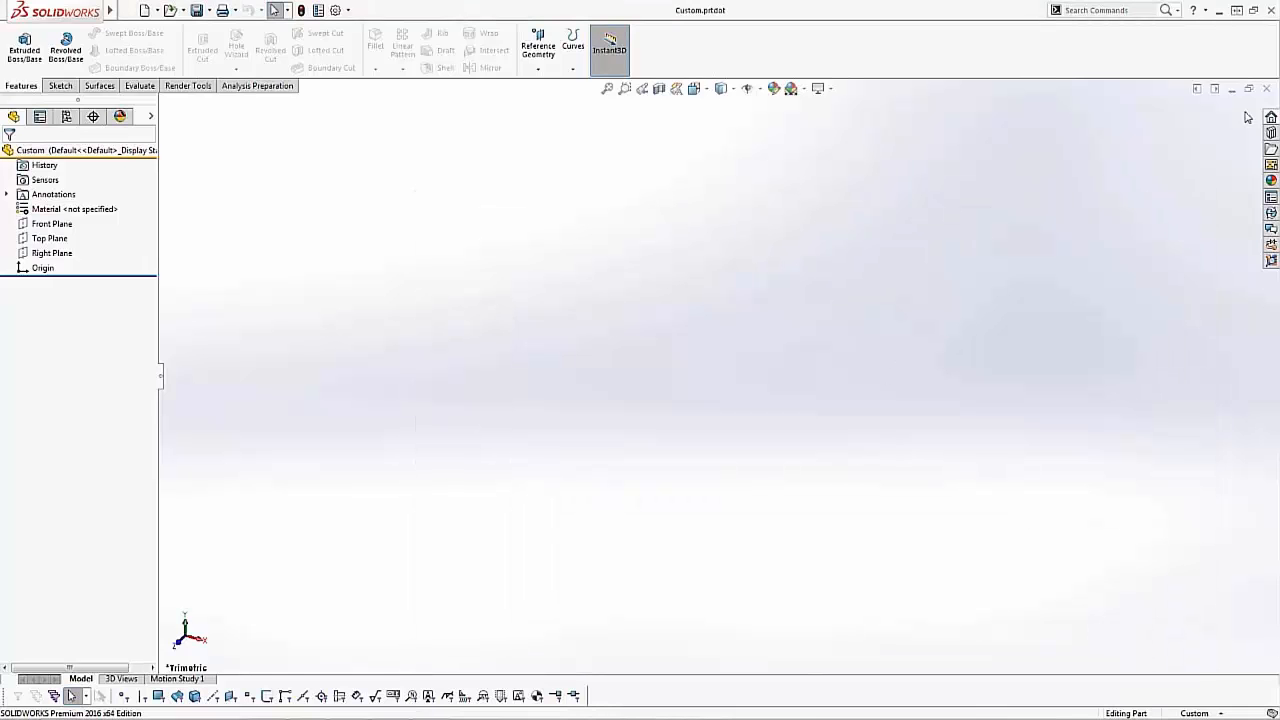
left_click(1266, 88)
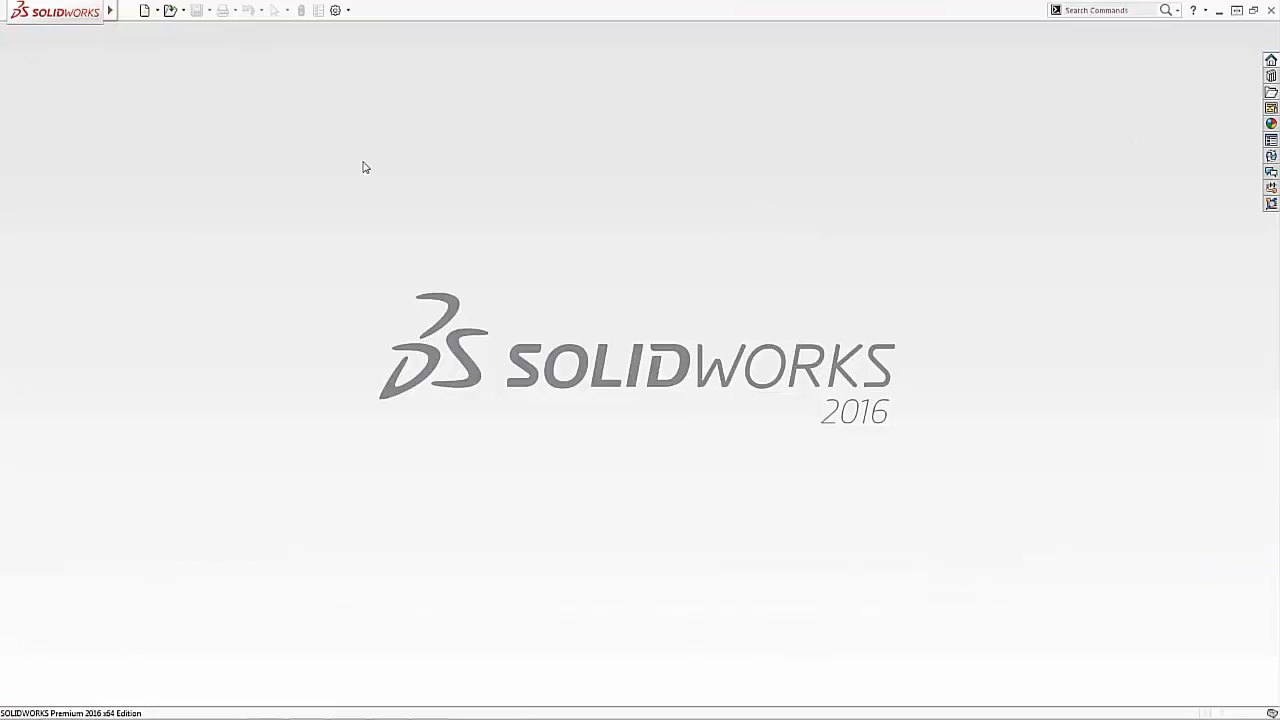
Create a new part from the Custom template and check its custom file properties.
left_click(145, 11)
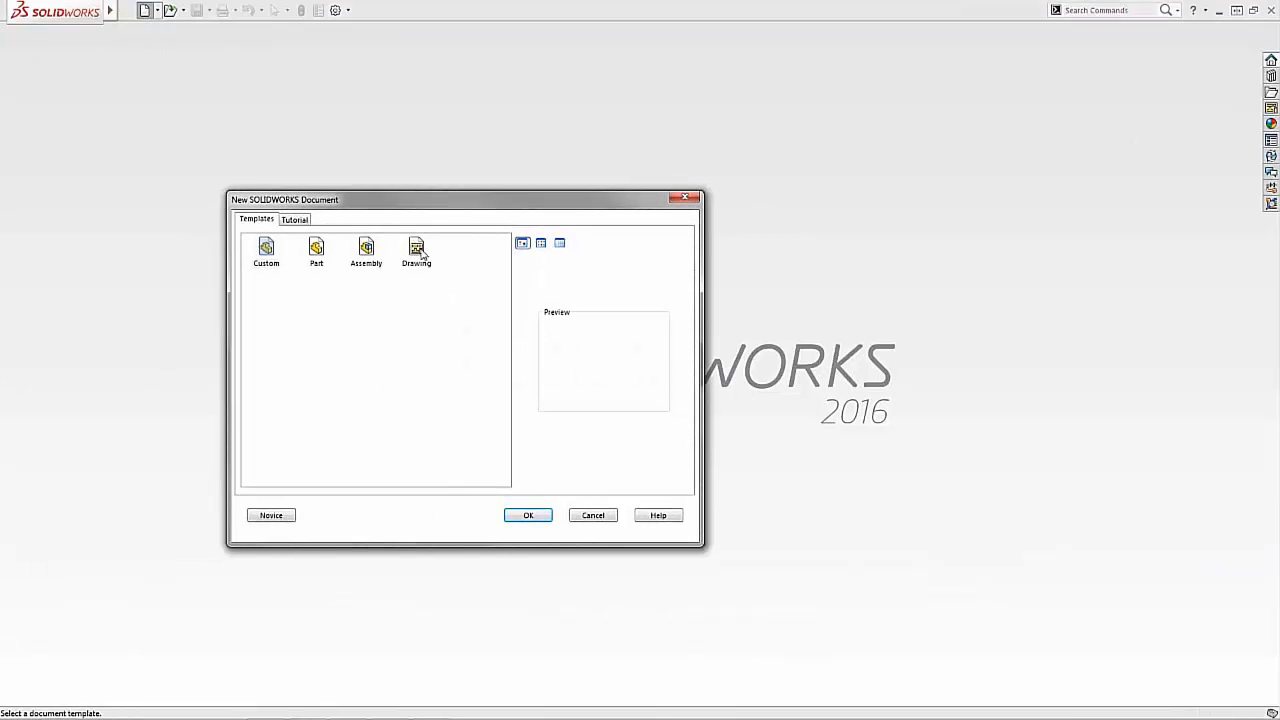
left_click(538, 515)
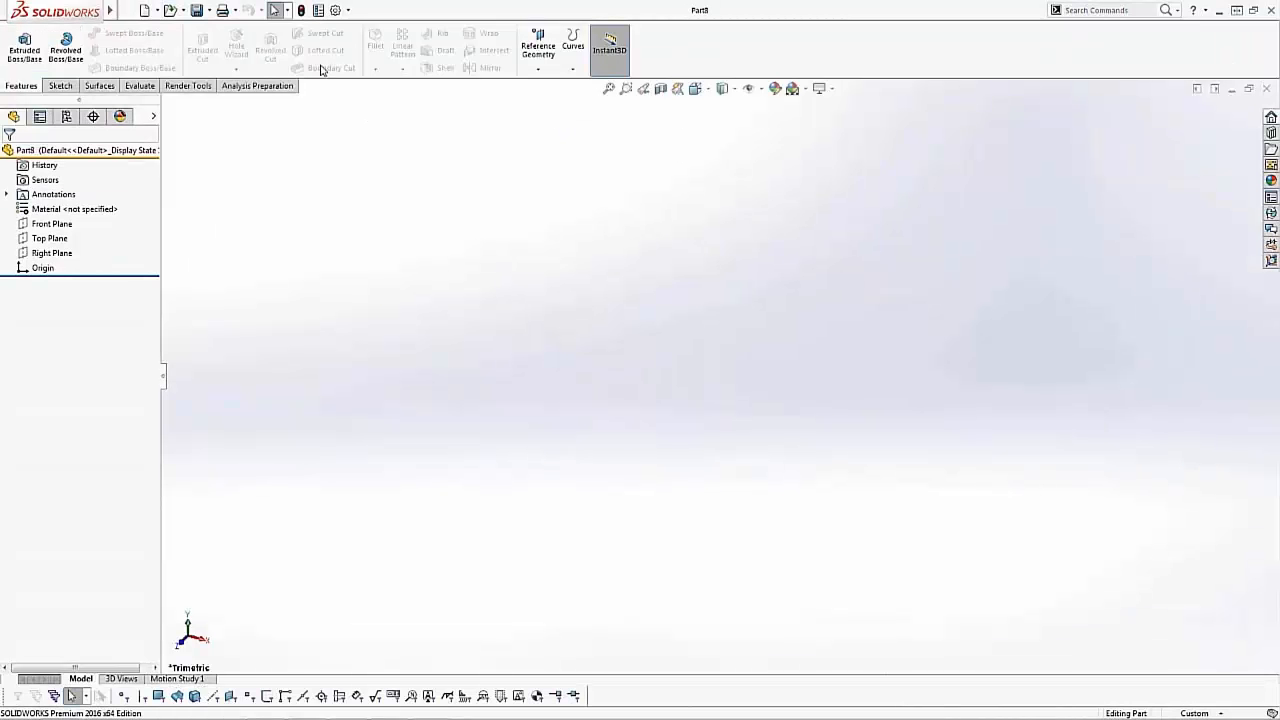
left_click(317, 10)
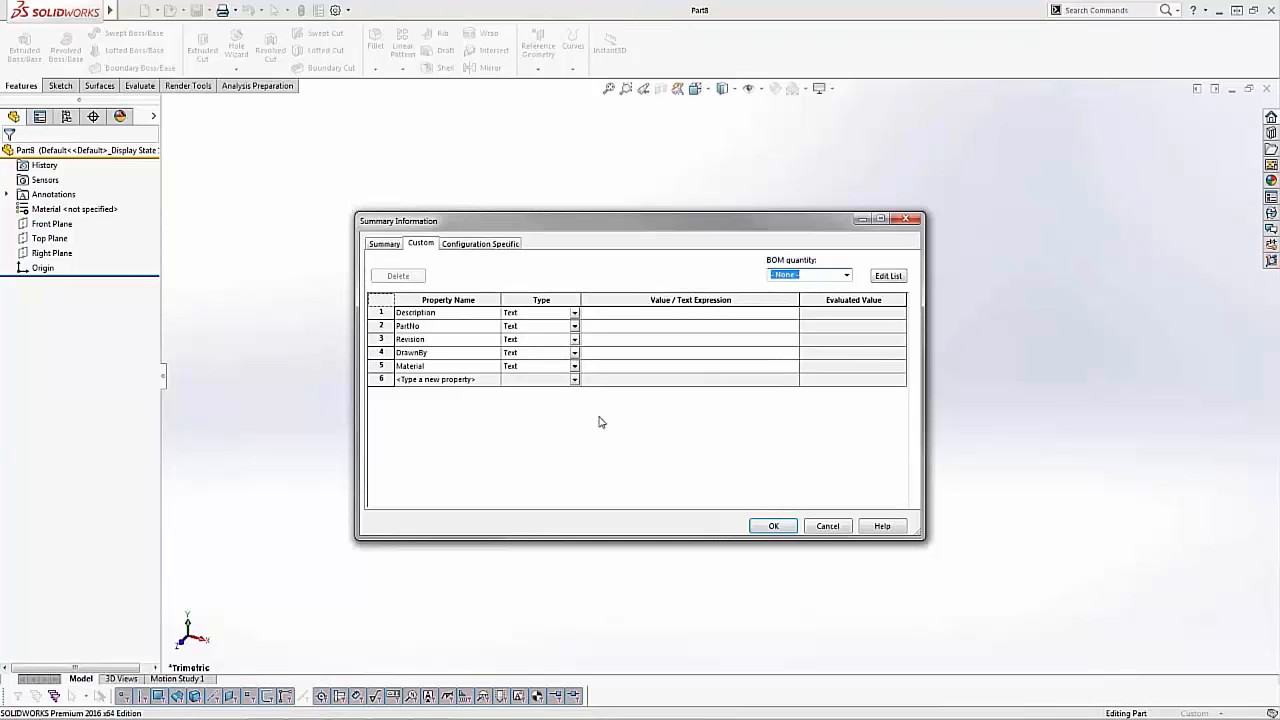
left_click(773, 526)
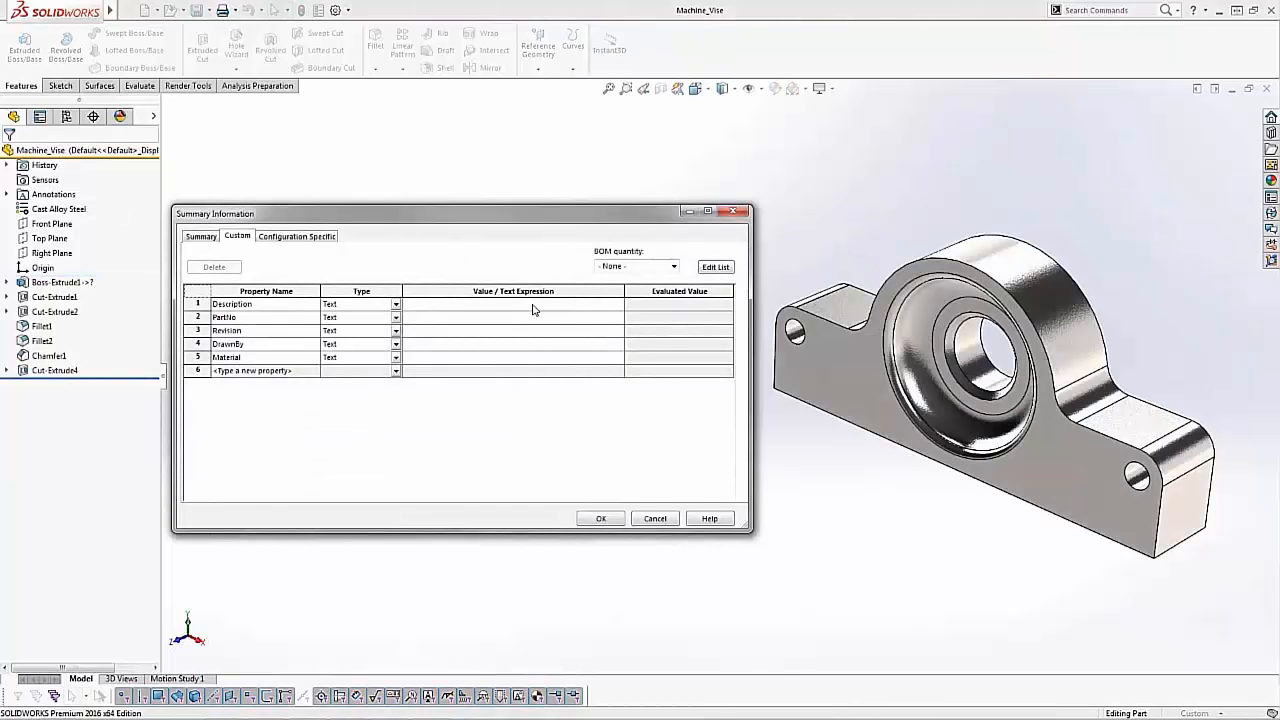
In the Machine_Vise part's custom properties, set Description to Machine Part, PartNo to 24556 and Revision to 1.
left_click(533, 309)
type("Machine F")
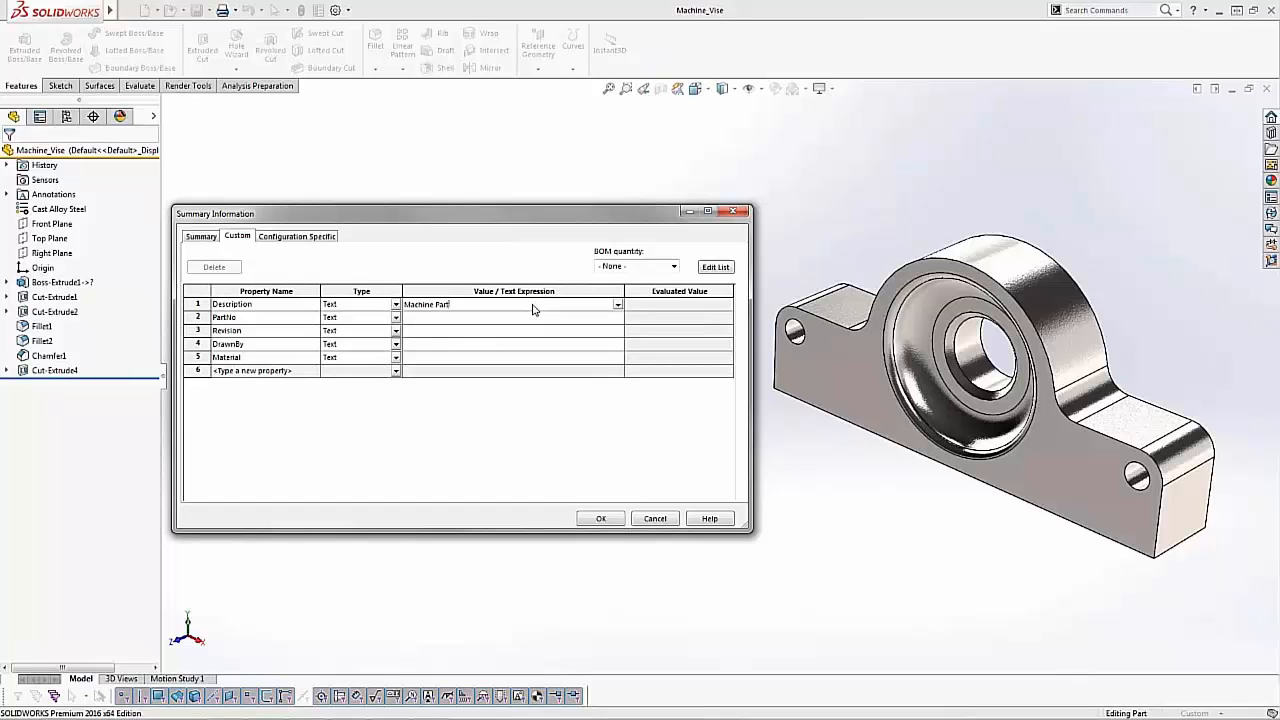
key("Return")
left_click(518, 319)
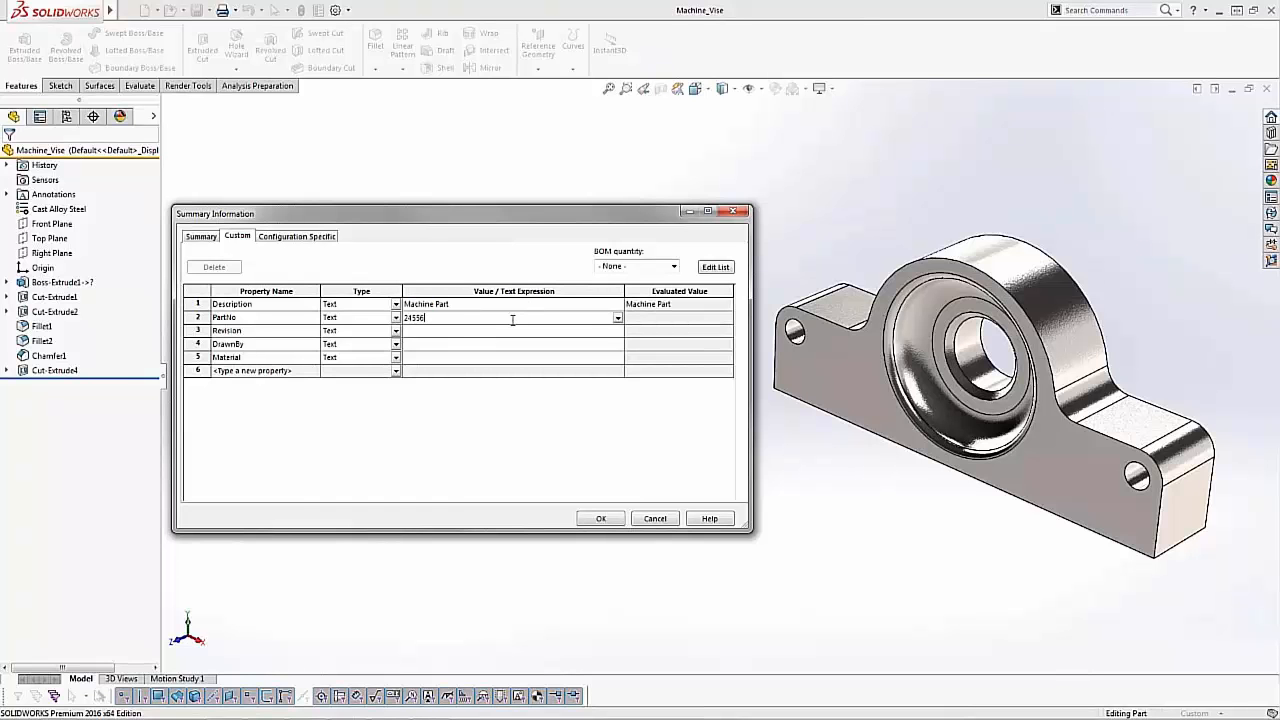
left_click(444, 333)
Enter the drafter's first name for DrawnBy and link the Material property to the part's assigned material.
left_click(440, 345)
type("Grant")
left_click(442, 360)
left_click(617, 358)
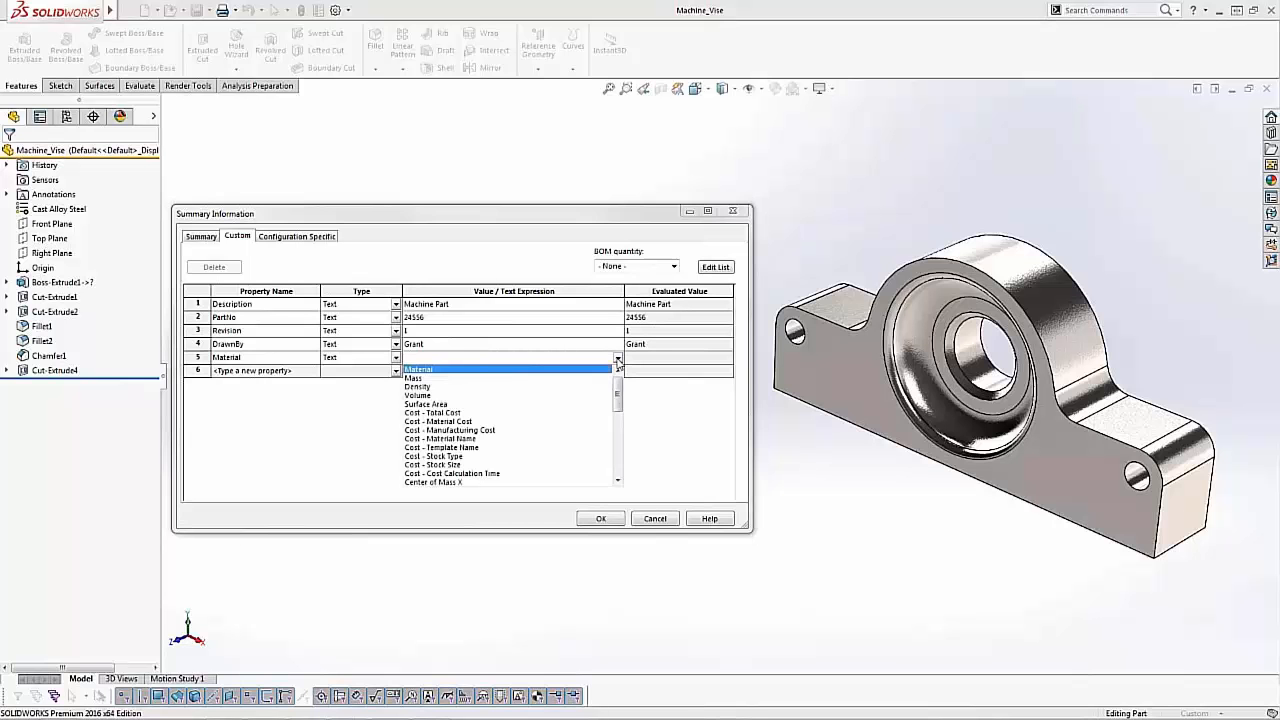
left_click(412, 370)
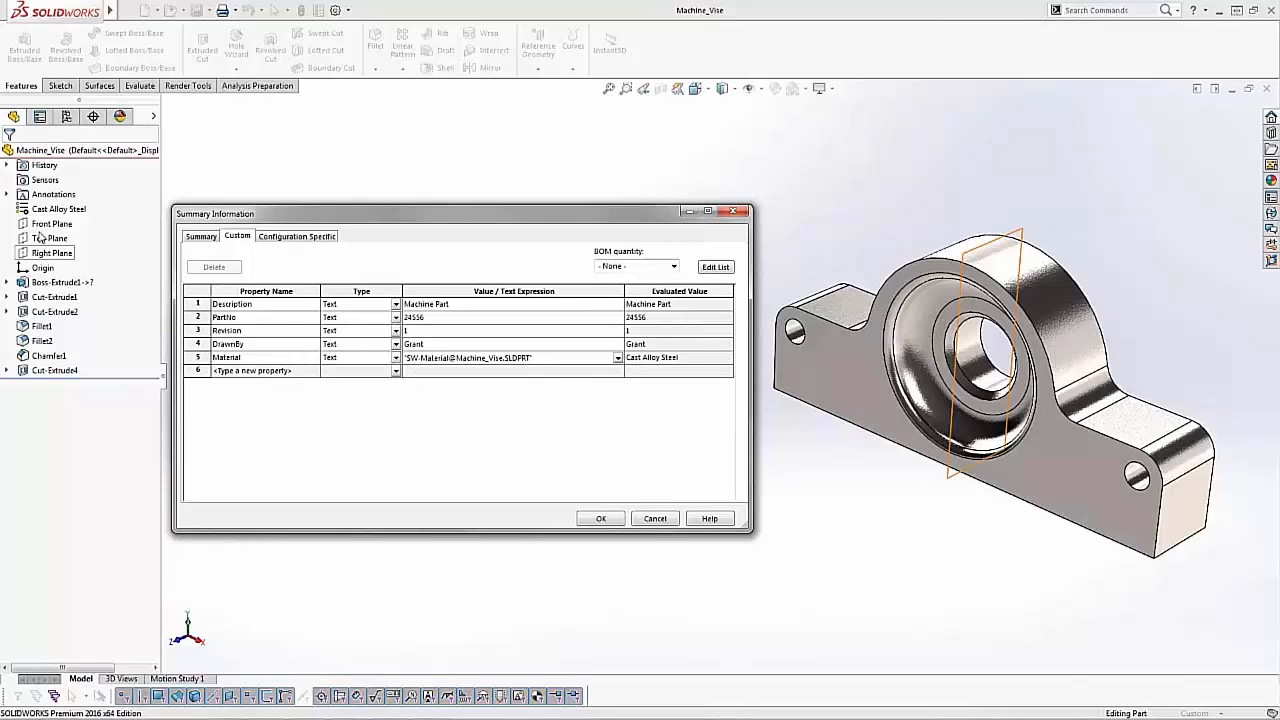
left_click(40, 210)
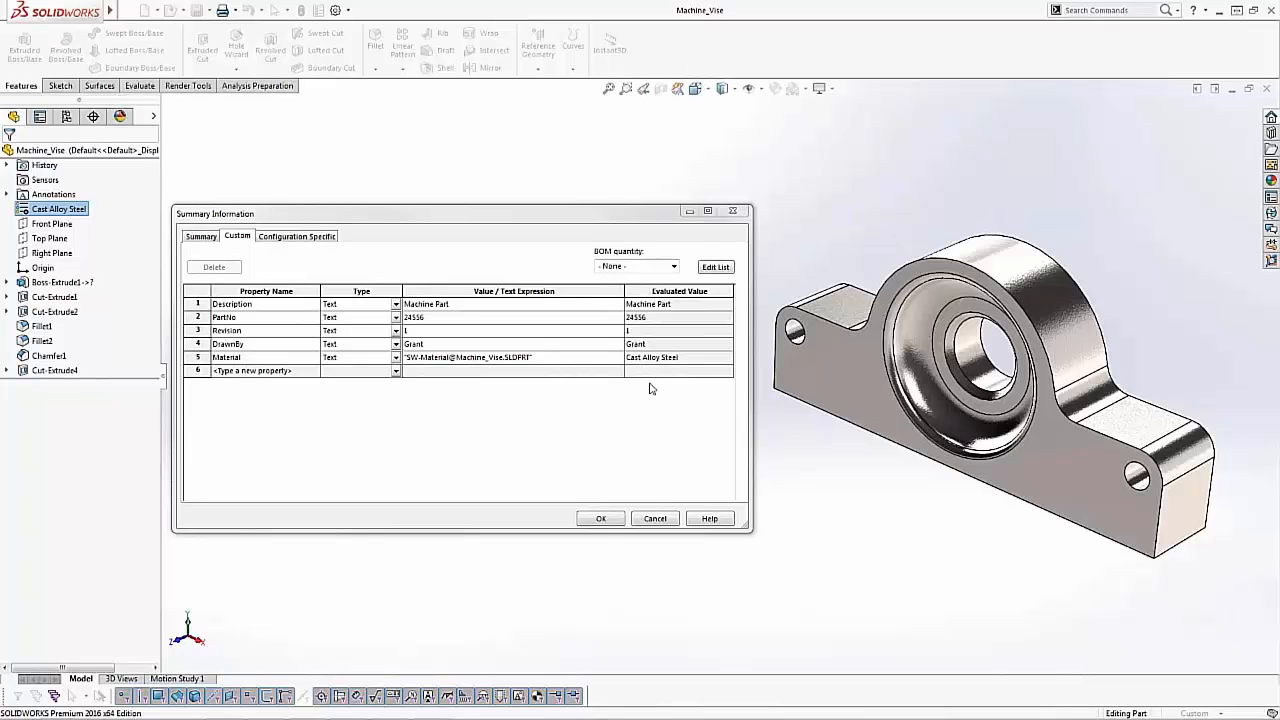
Accept the custom properties and save the Machine_Vise part.
left_click(601, 518)
middle_click_drag(774, 249, 468, 237, "ctrl")
scroll(661, 368, "down", 3)
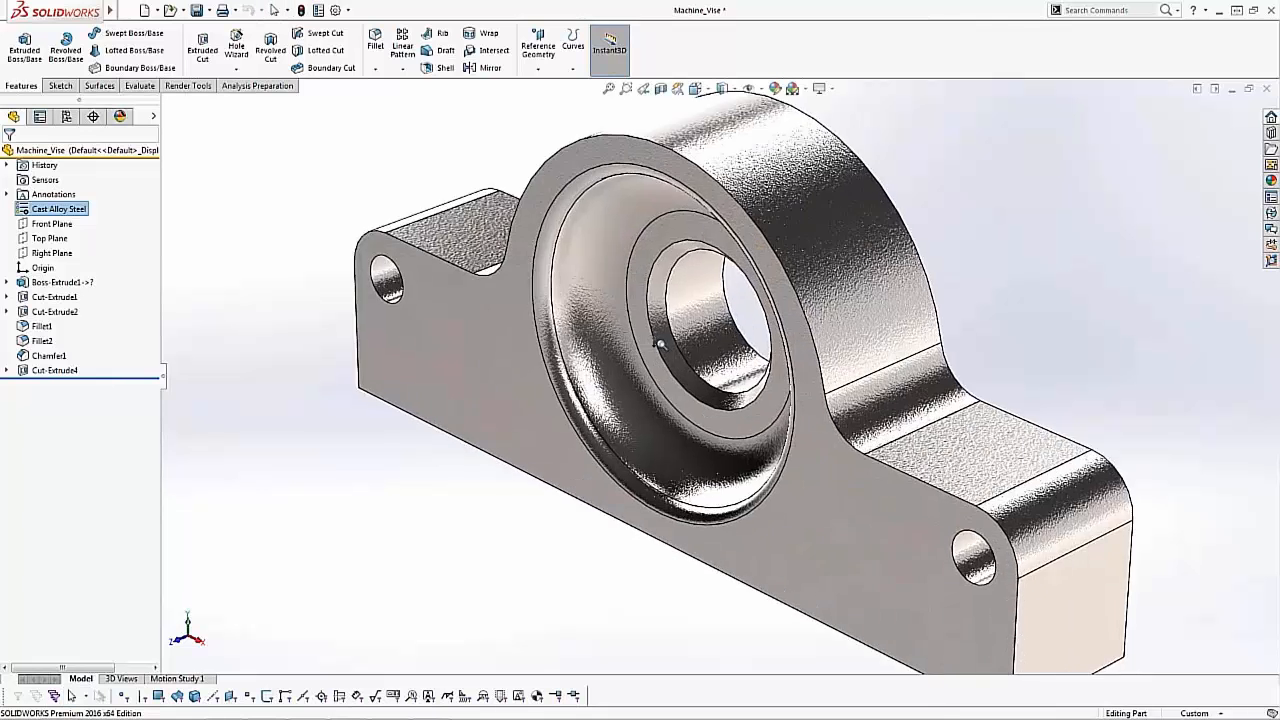
scroll(661, 369, "up", 2)
left_click(1008, 277)
key("ctrl+s")
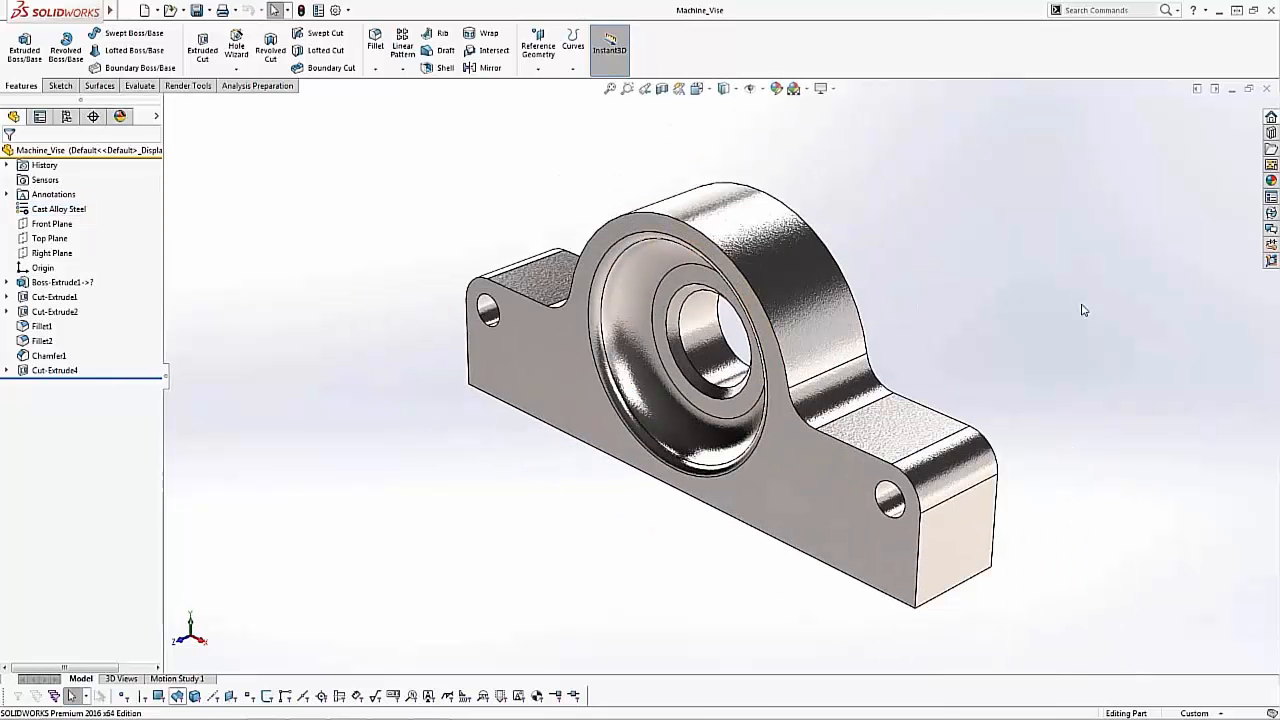
Make a drawing from the part with the Drawing template and insert the Standard 3 View of Machine_Vise.
left_click(157, 10)
left_click(215, 43)
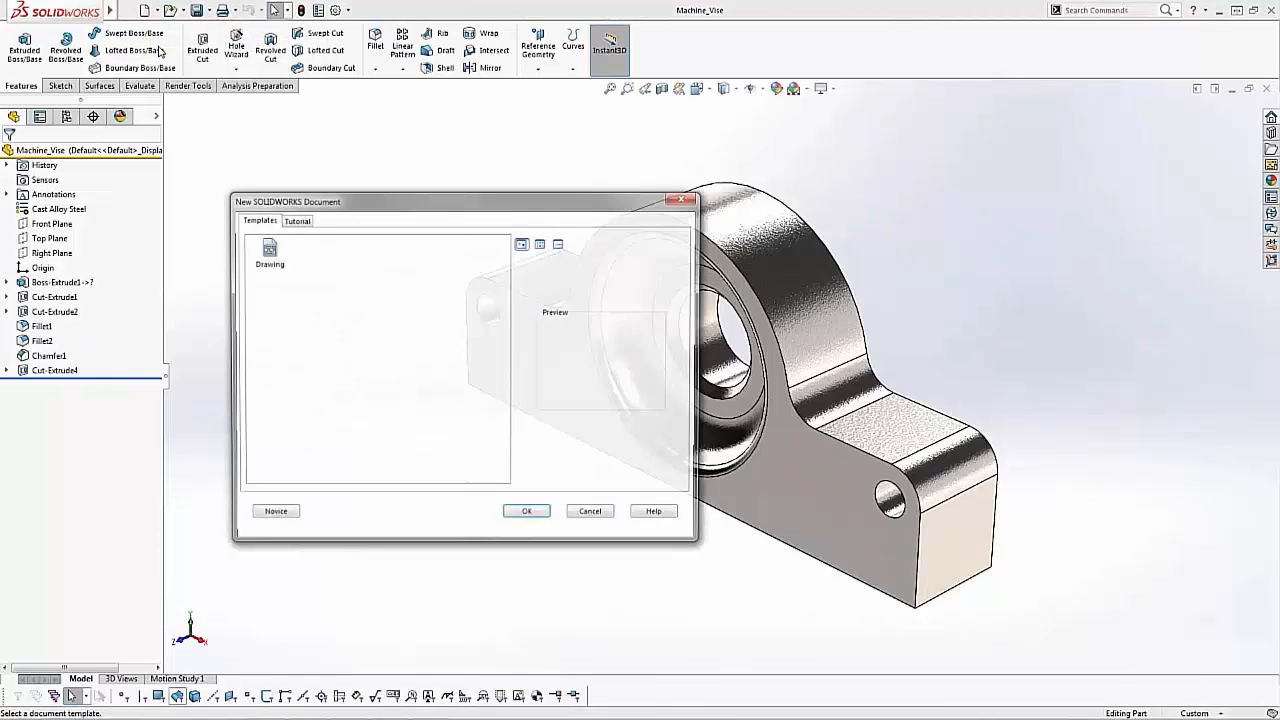
left_click(266, 253)
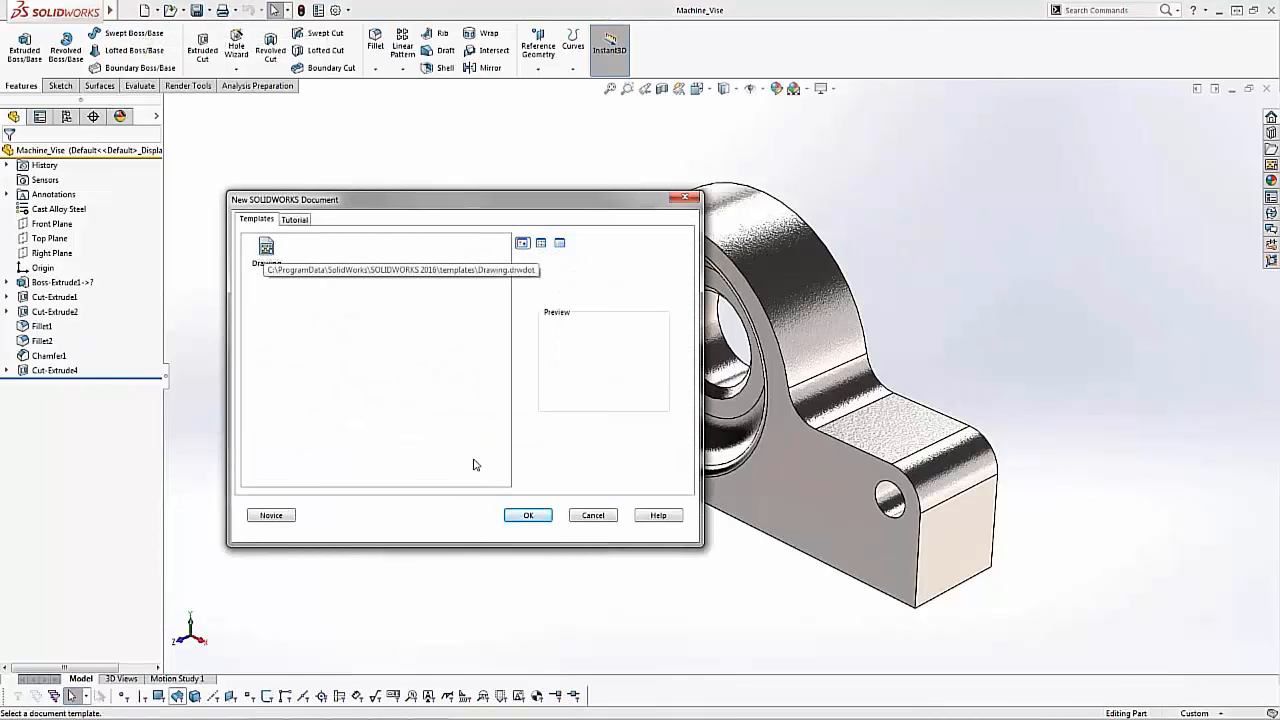
left_click(527, 515)
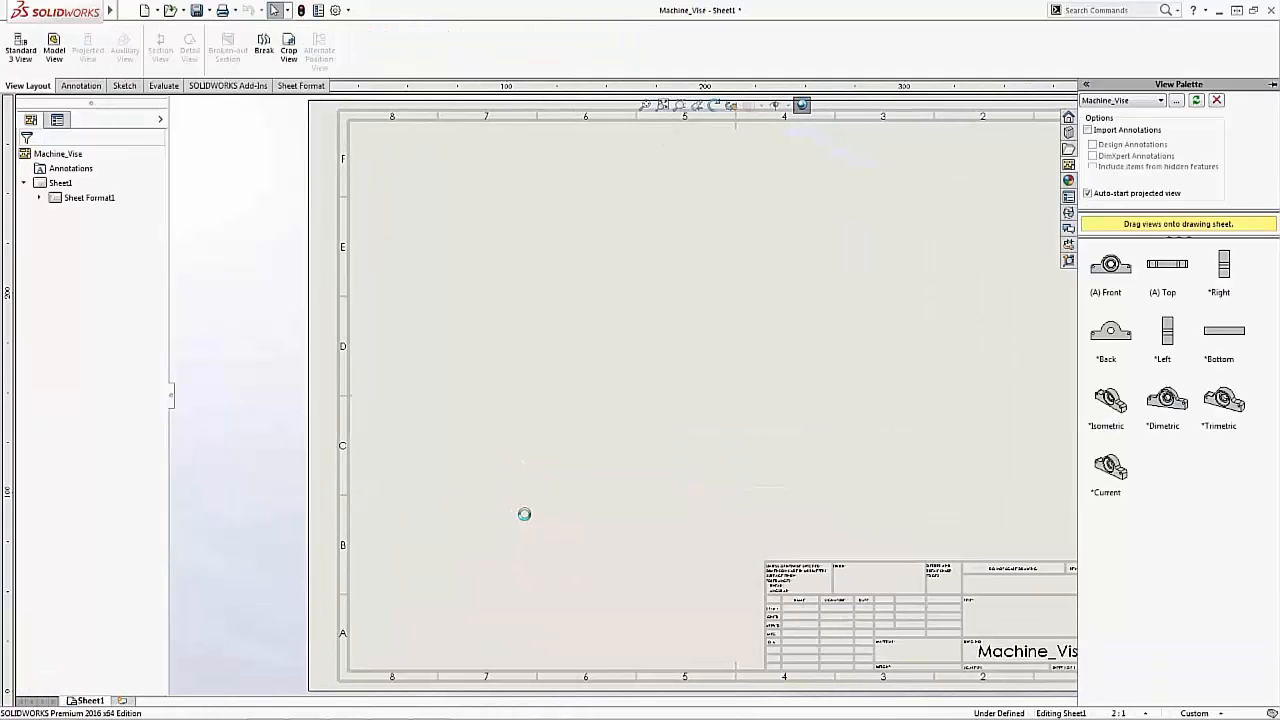
left_click(20, 52)
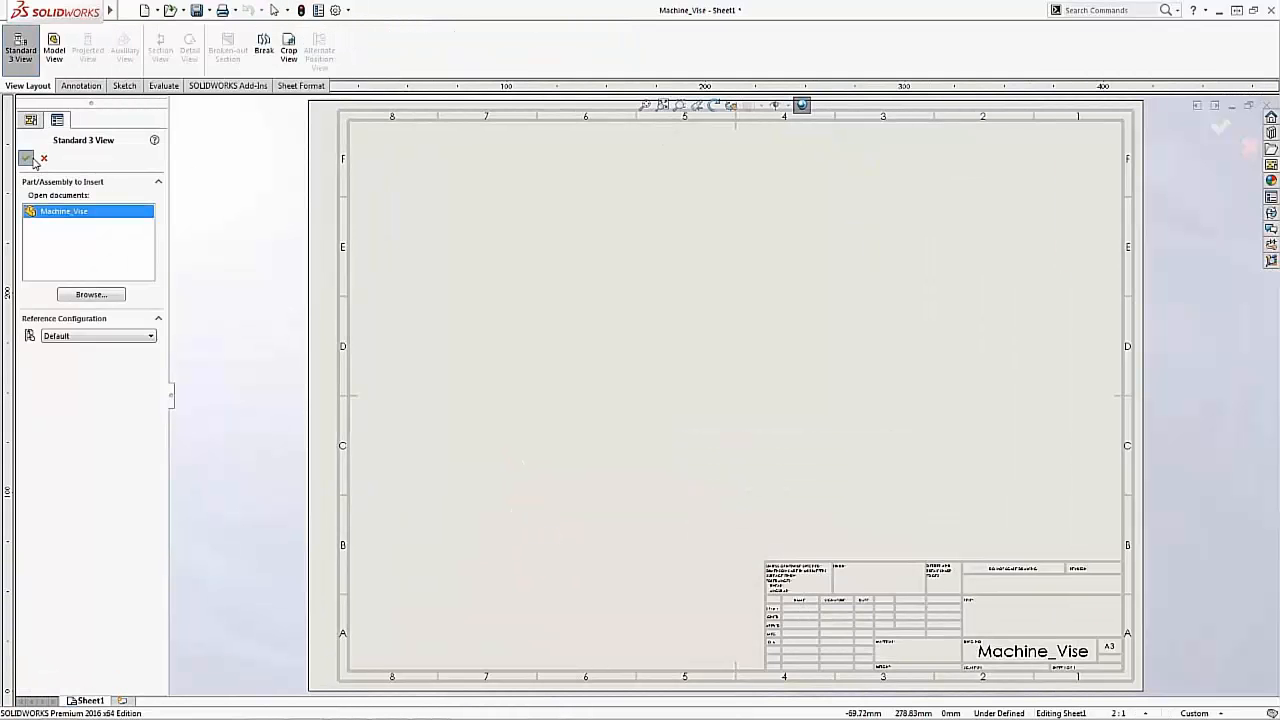
left_click(27, 159)
Move the side view out toward the sheet's edge, reposition the front view, and check the title block fields.
left_click_drag(787, 400, 1025, 402)
mouse_move(626, 409)
left_mouse_down()
mouse_move(711, 408)
mouse_move(697, 403)
mouse_move(694, 374)
left_mouse_up()
left_click(740, 429)
scroll(940, 600, "down", 6)
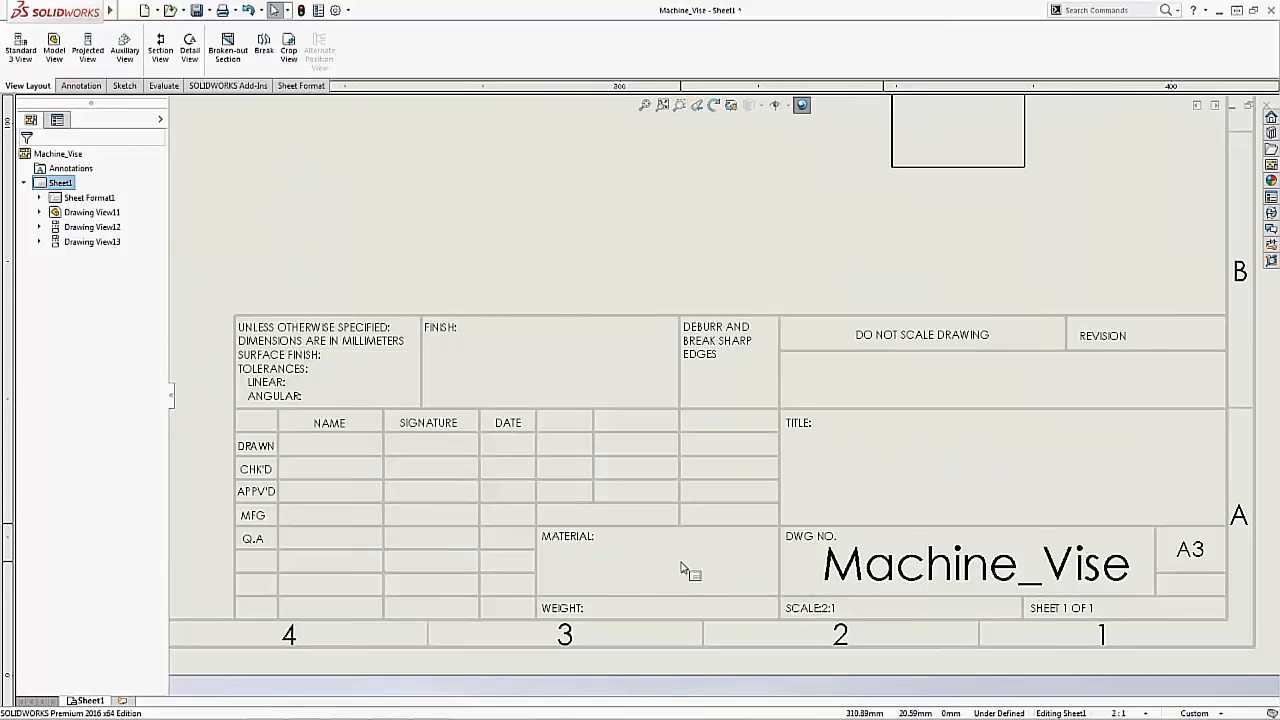
scroll(551, 420, "up", 7)
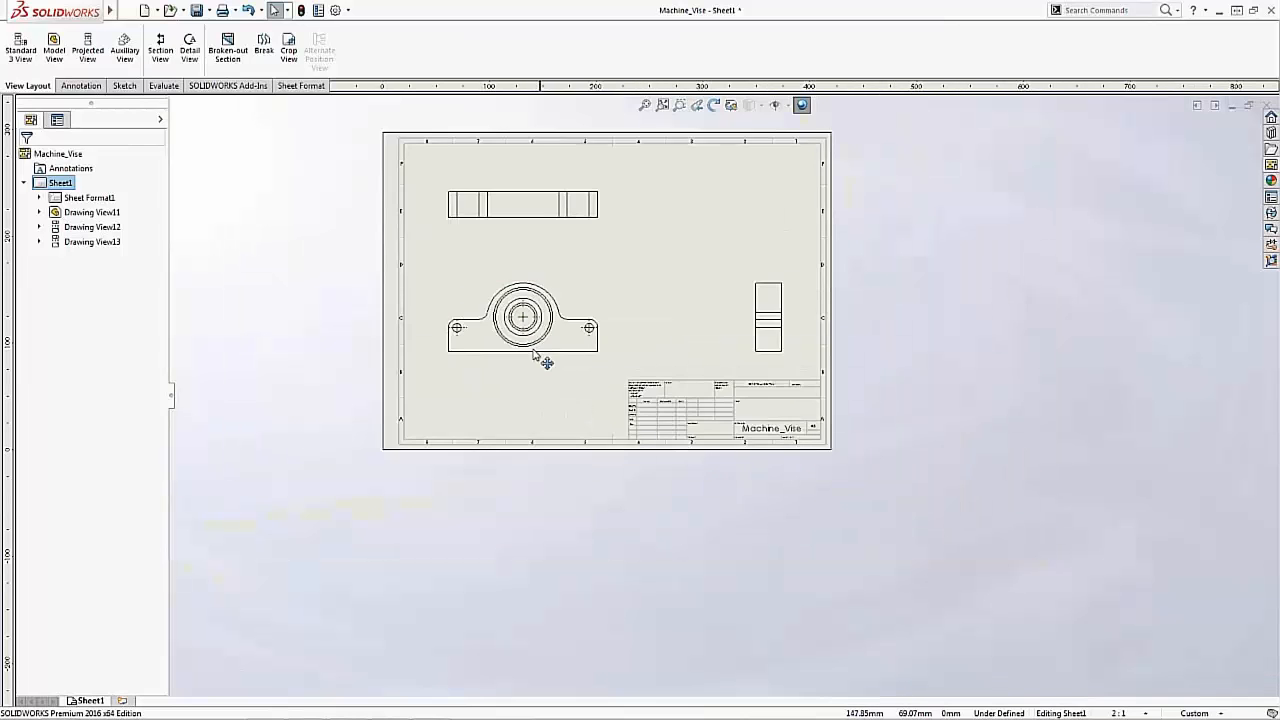
Open the sheet format of Sheet1 for editing at the title block.
scroll(533, 355, "down", 2)
scroll(858, 467, "down", 4)
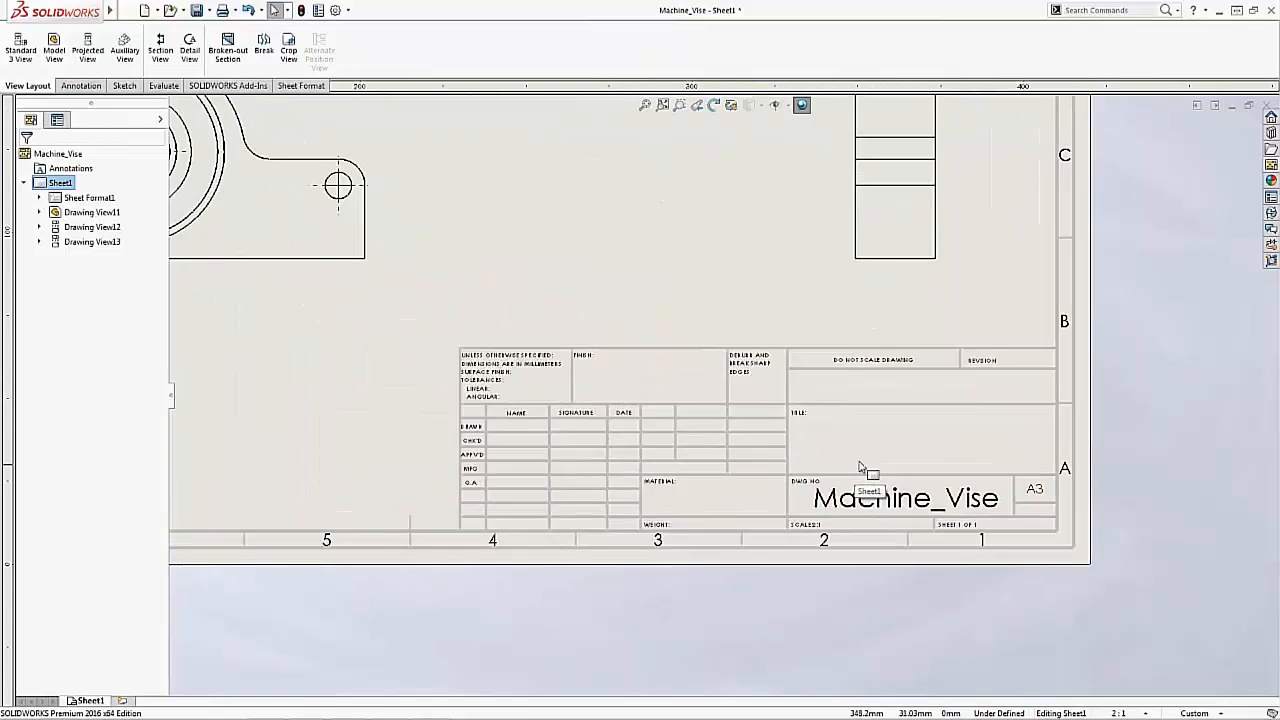
scroll(858, 467, "down", 2)
right_click(602, 179)
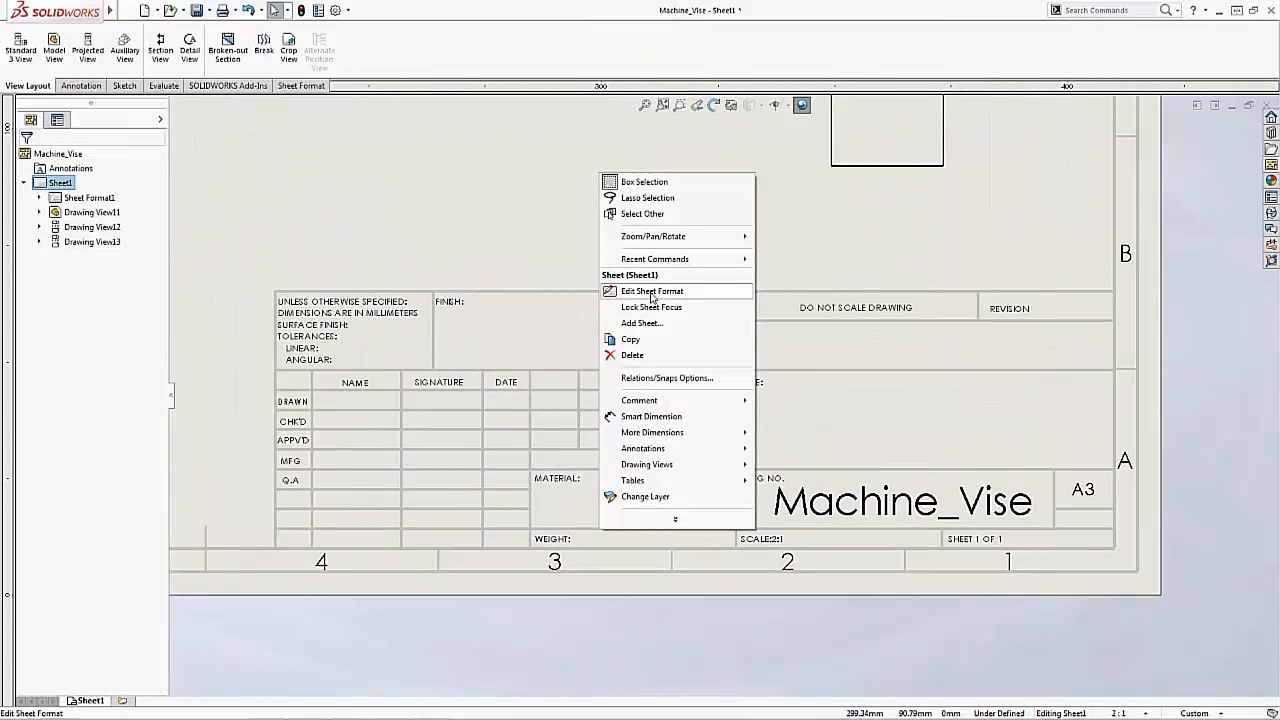
left_click(689, 297)
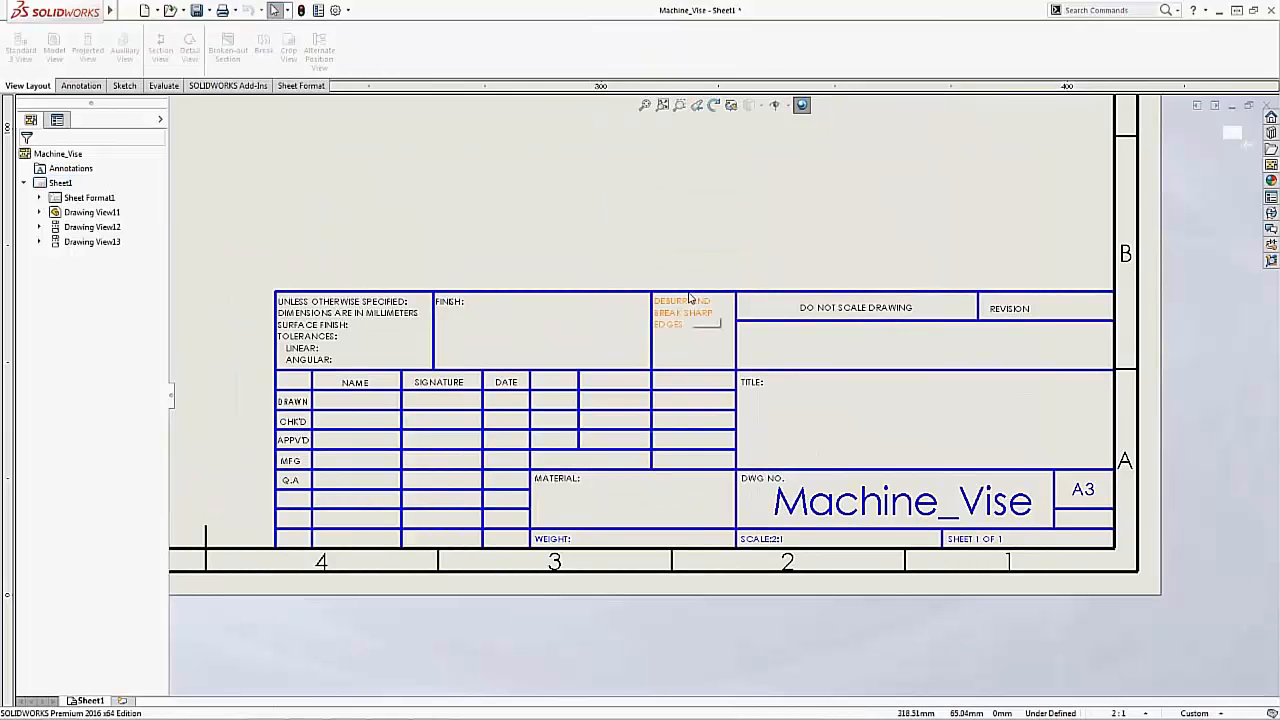
scroll(900, 449, "down", 1)
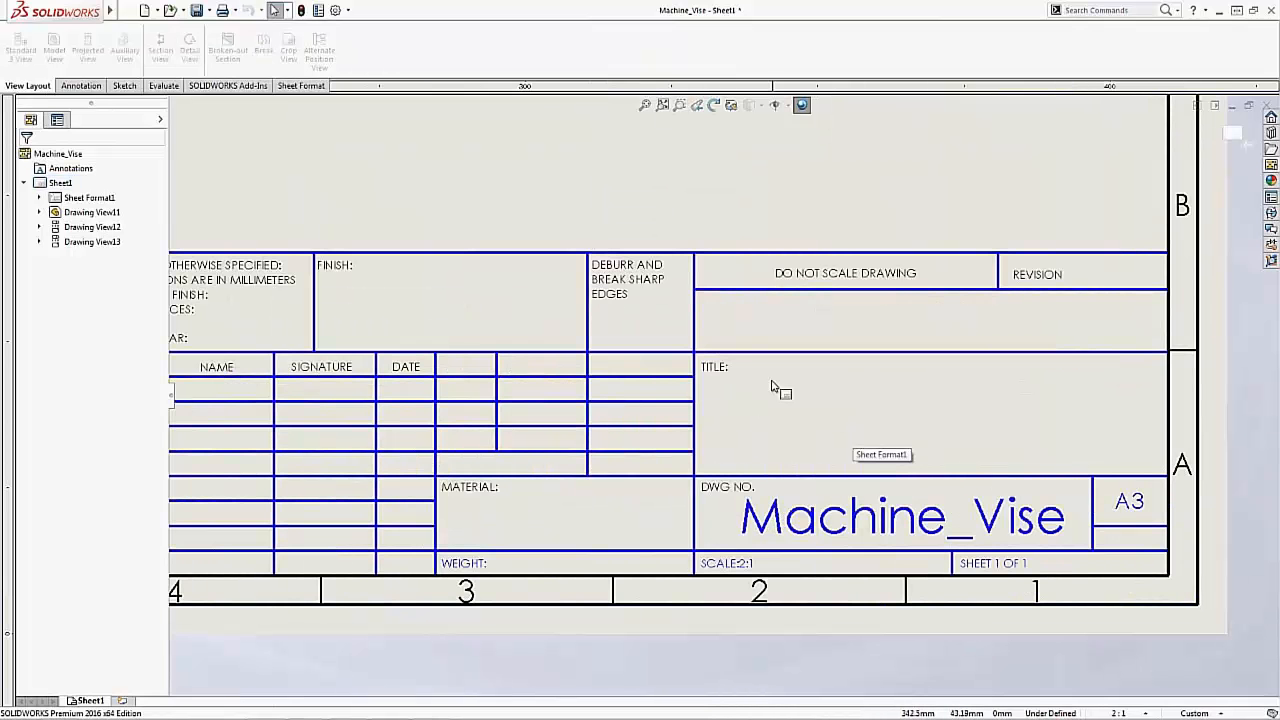
left_click_drag(751, 365, 1108, 497)
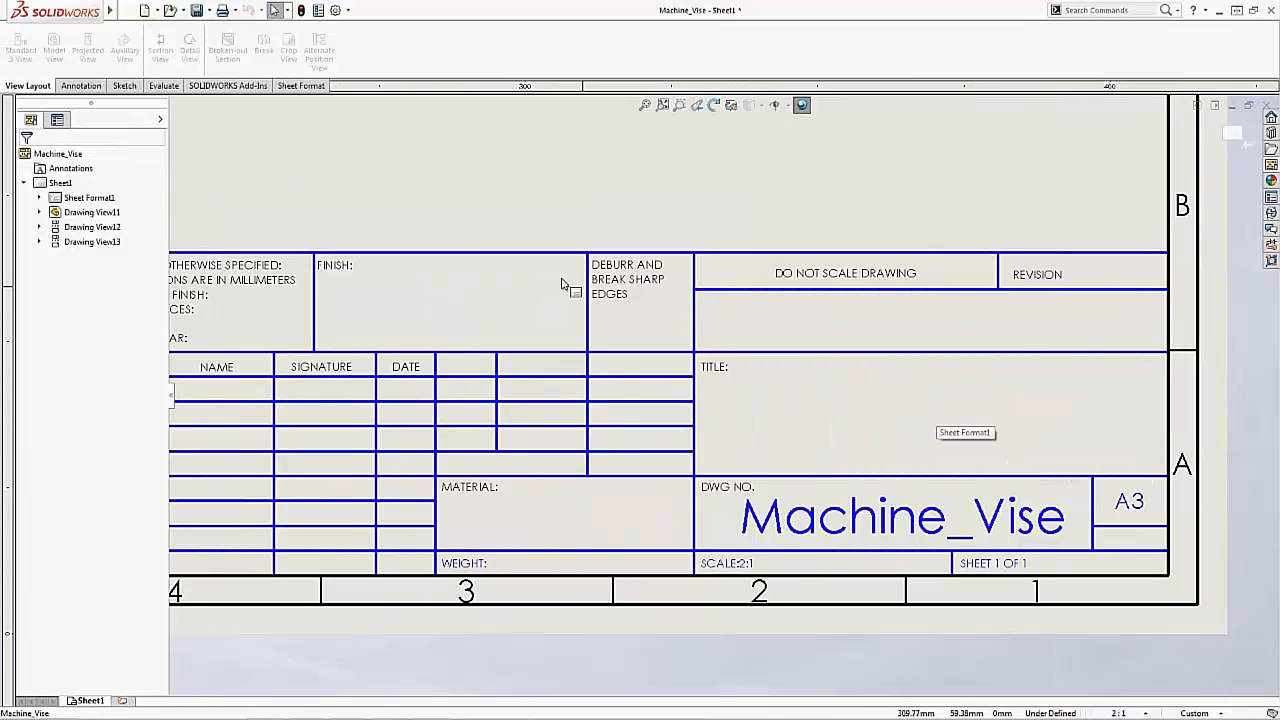
Add a note in the title block's TITLE cell linked to the Description property of the model in the drawing view.
left_click(90, 87)
left_click(153, 45)
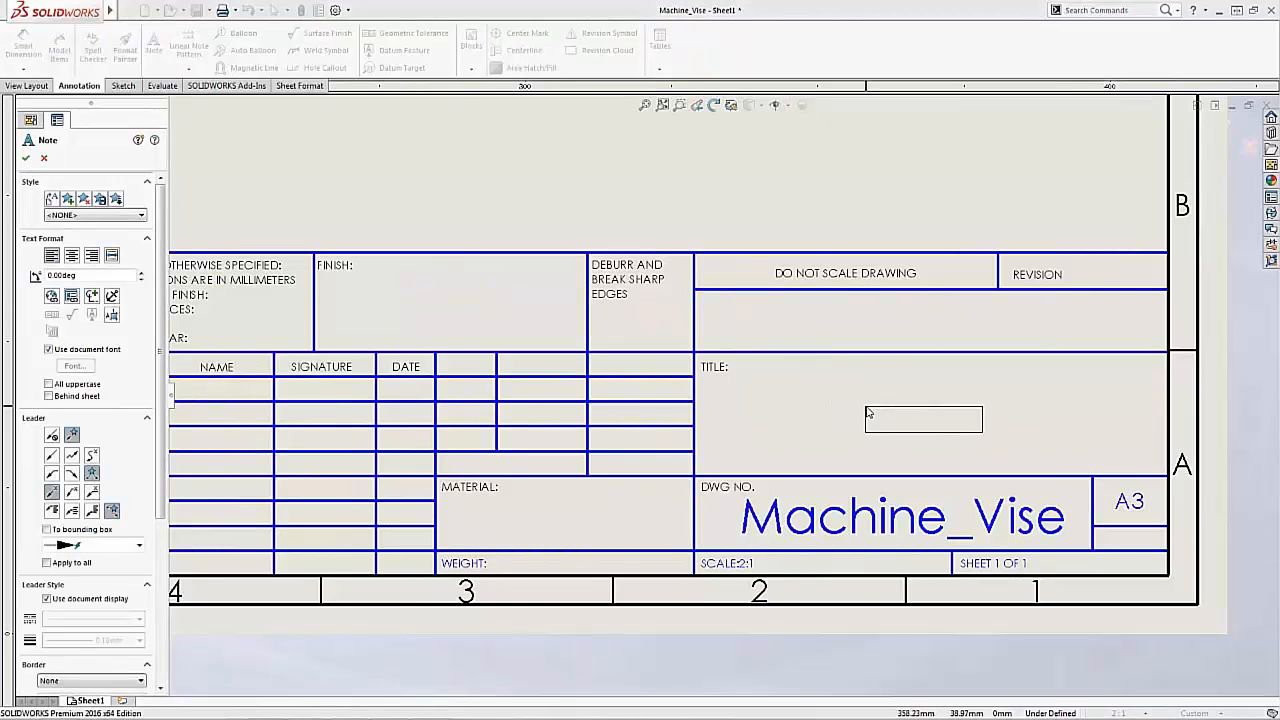
left_click(866, 412)
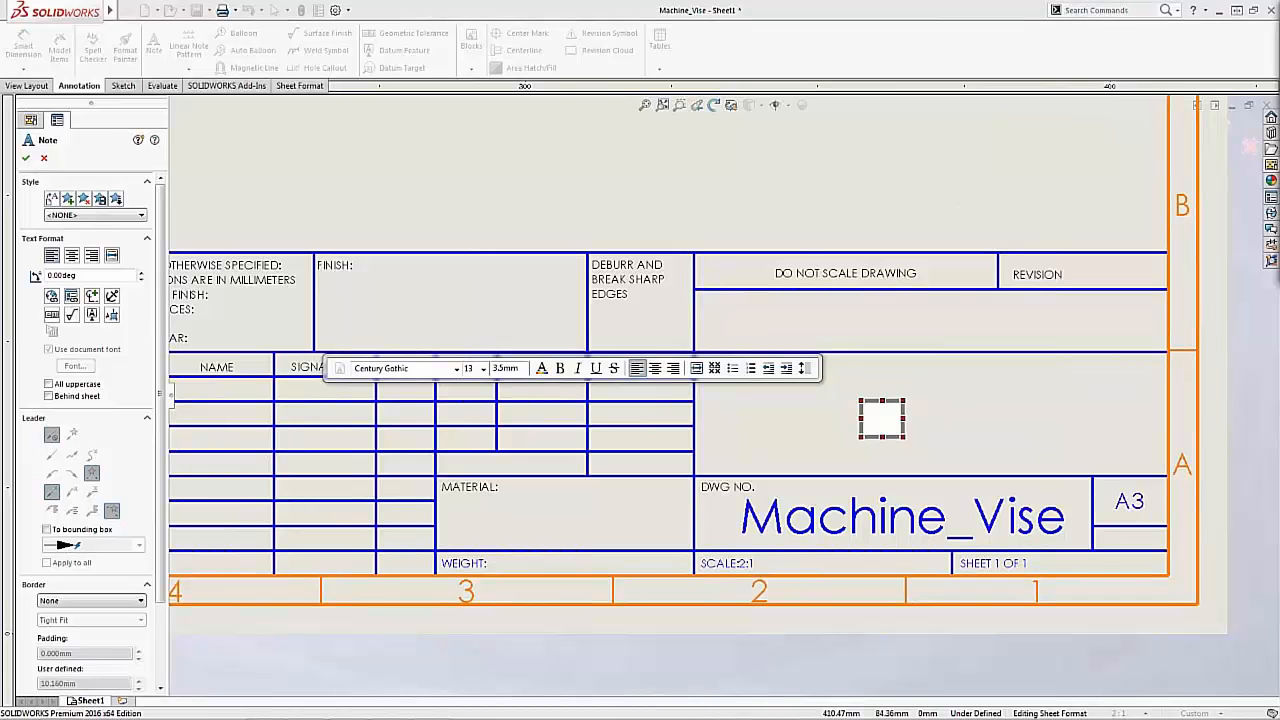
left_click_drag(1279, 48, 545, 192)
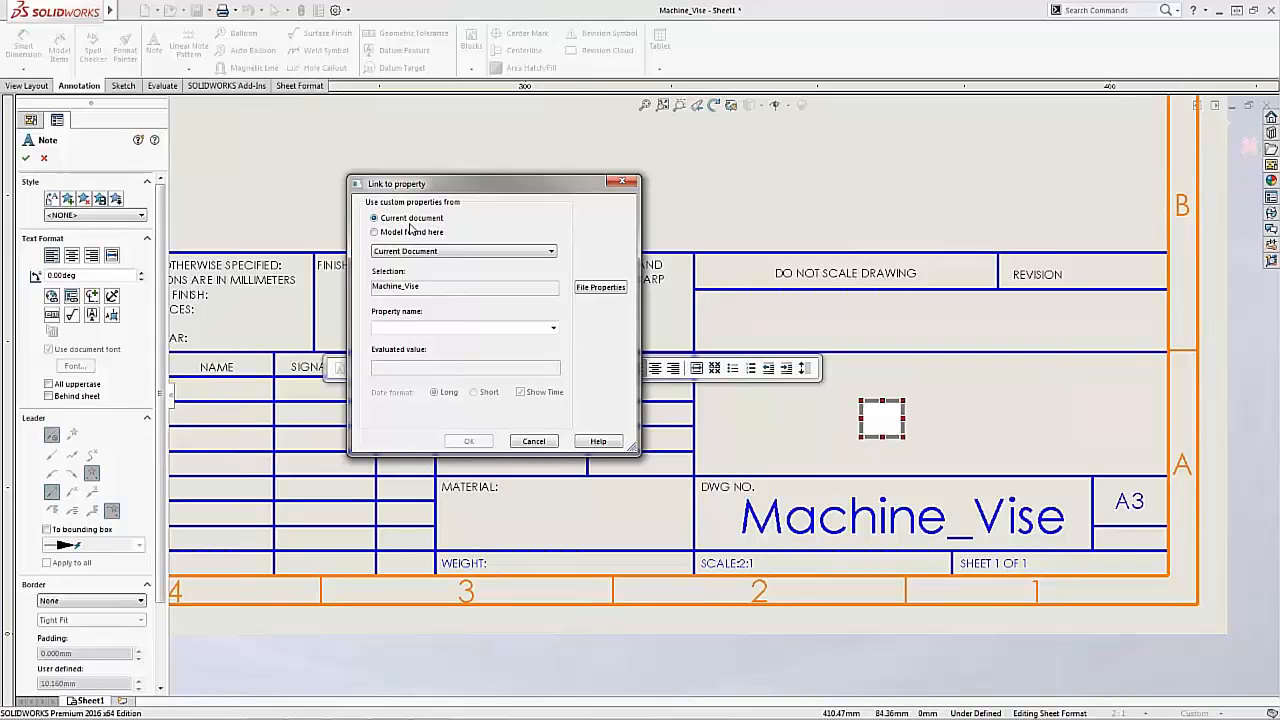
left_click(375, 232)
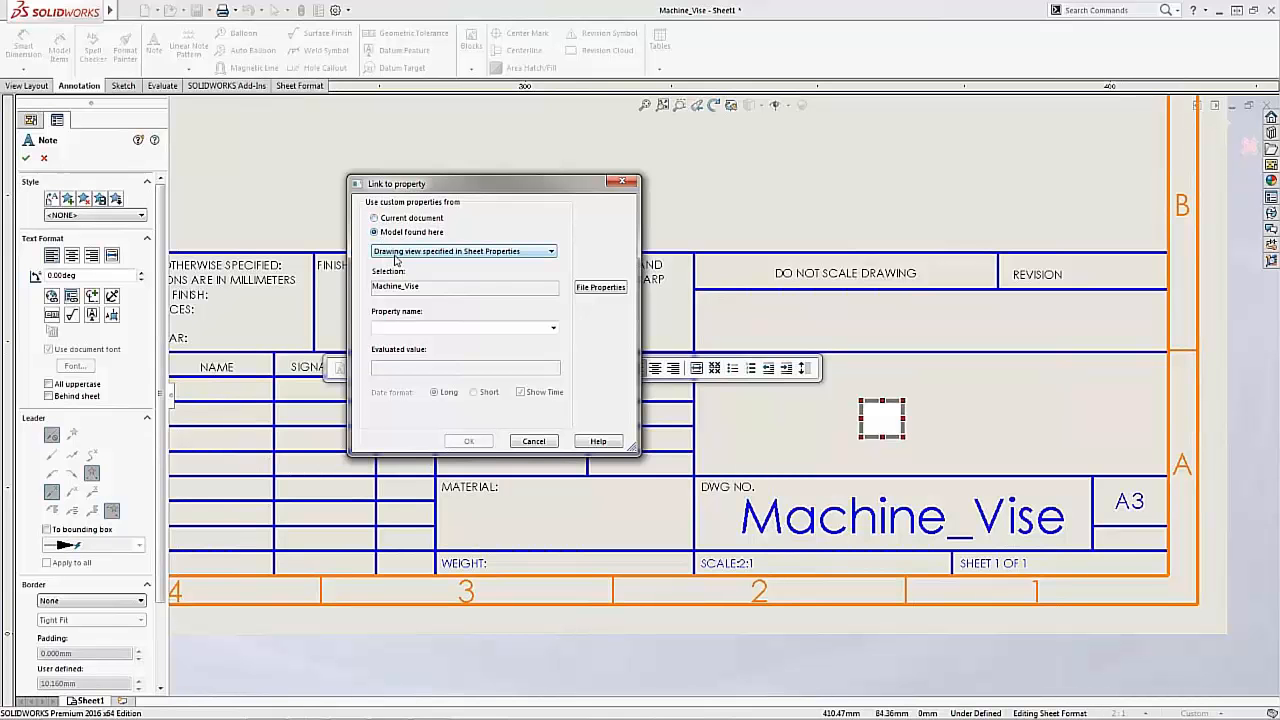
left_click(553, 328)
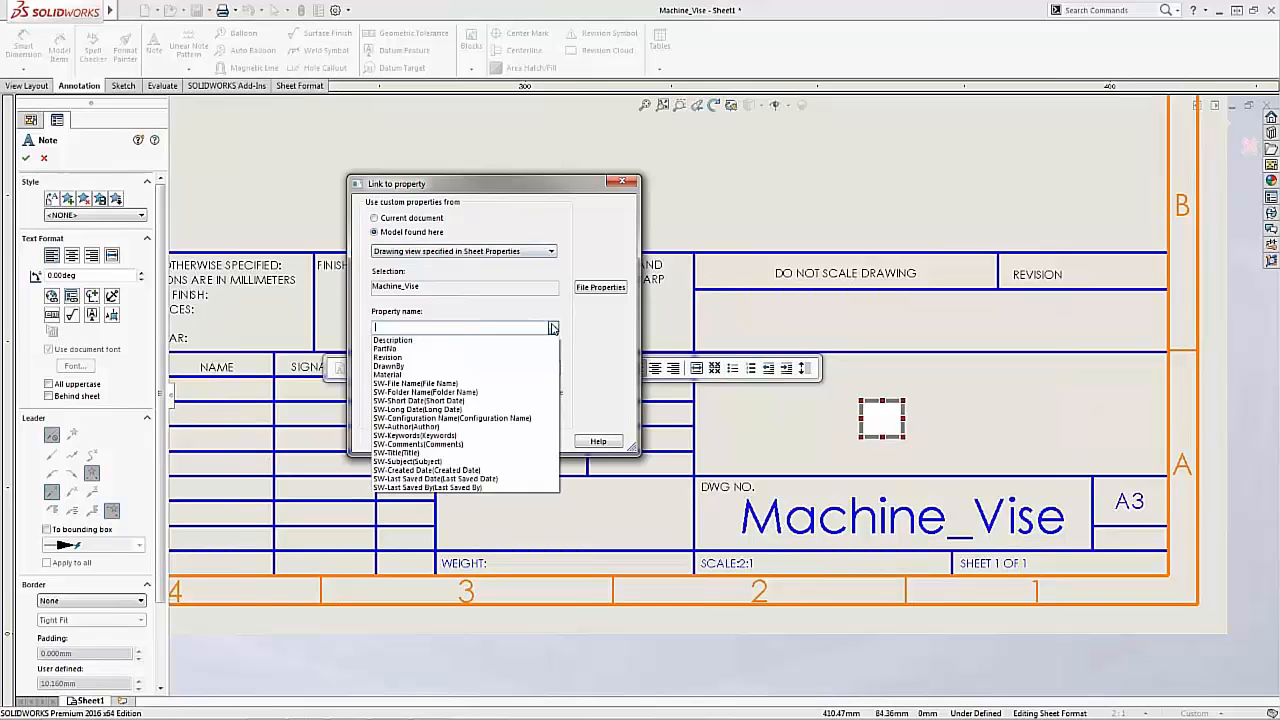
left_click(393, 340)
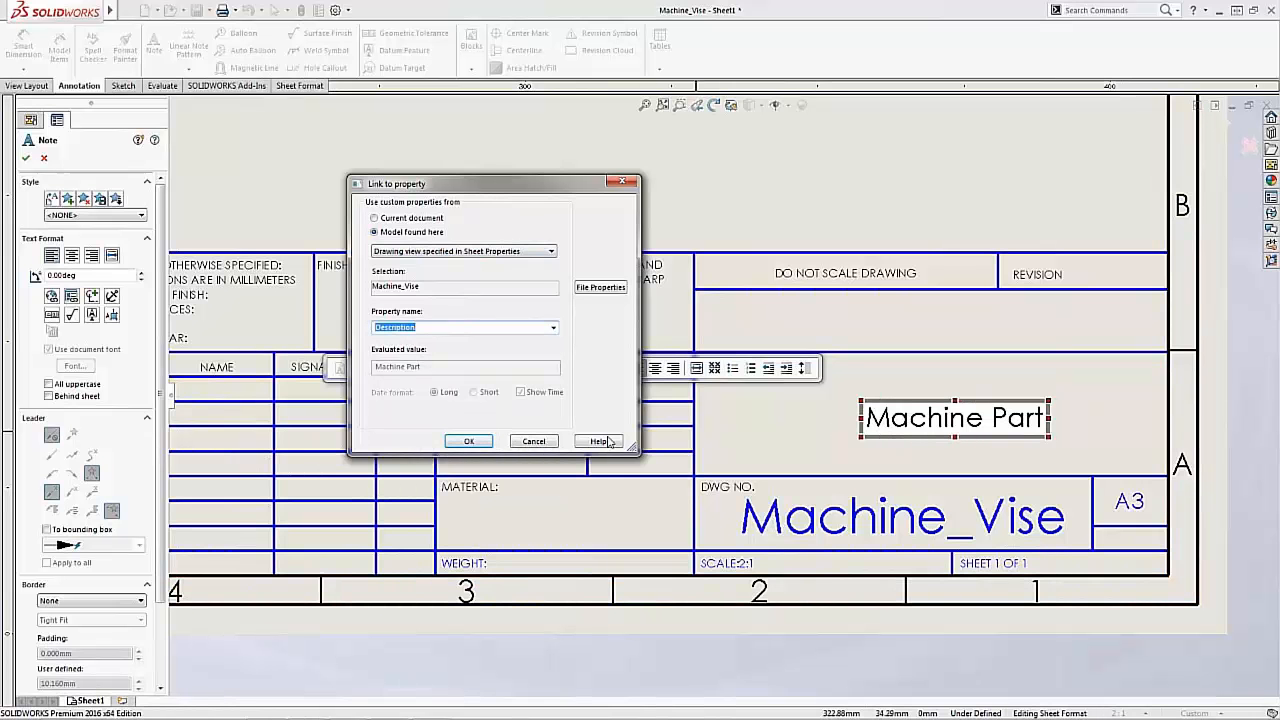
left_click(468, 441)
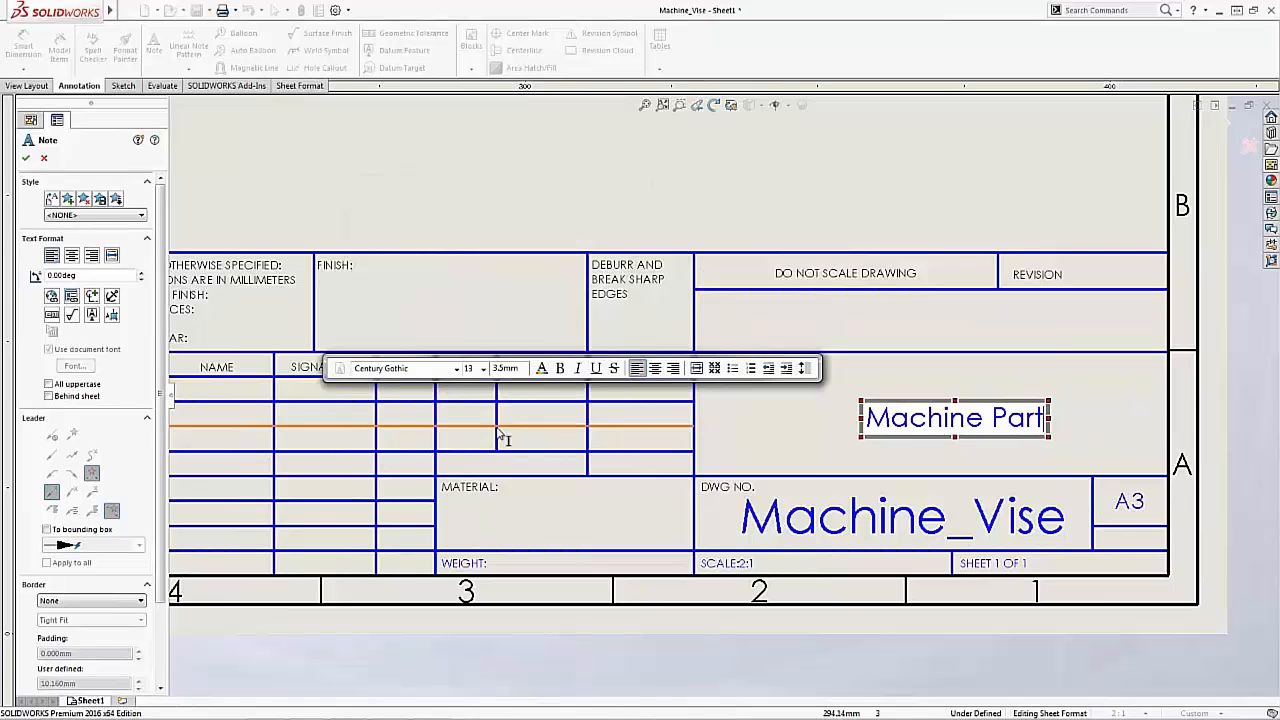
left_click(712, 223)
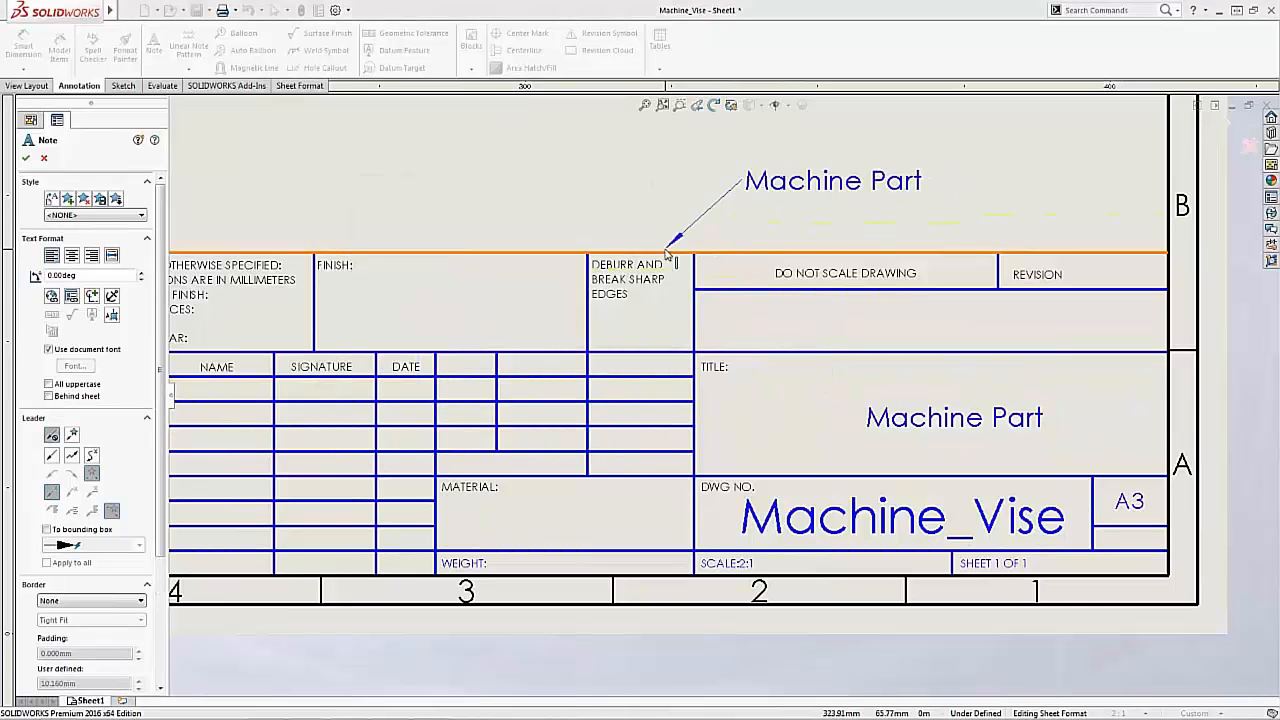
key("Escape")
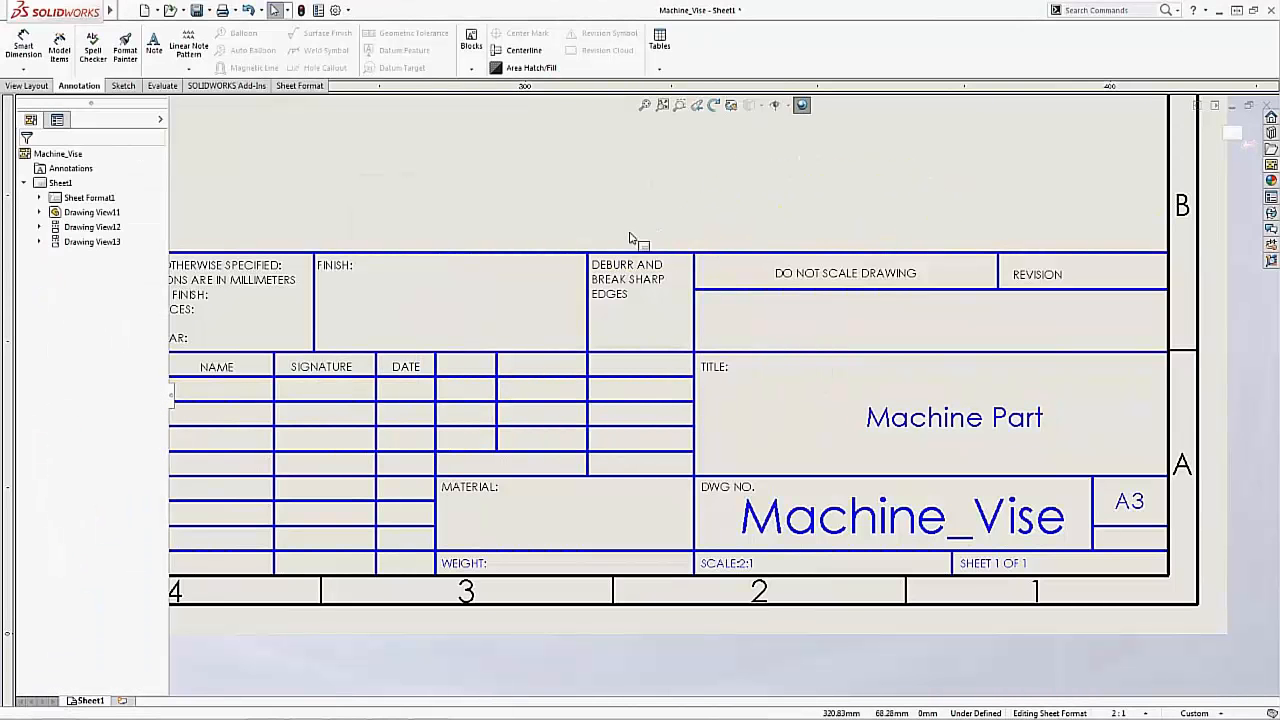
Add a note in the MATERIAL cell linked to the Material property of the model in the drawing view.
left_click(154, 45)
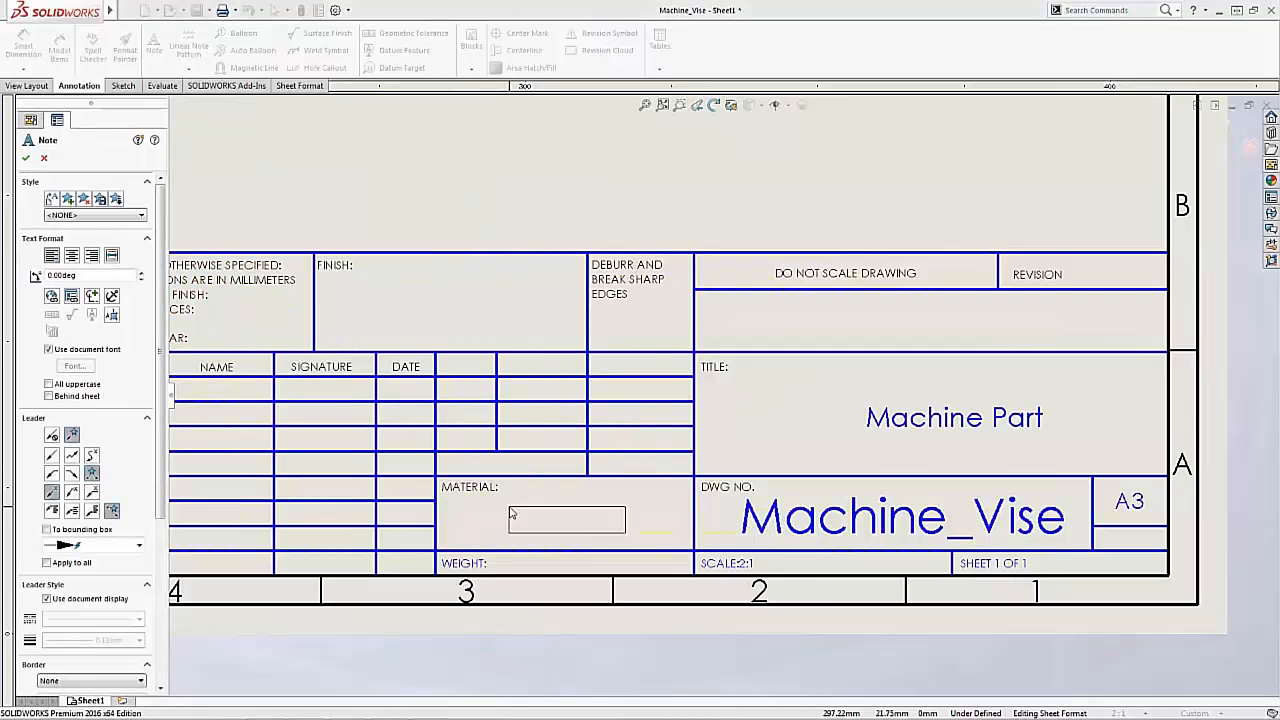
left_click(510, 512)
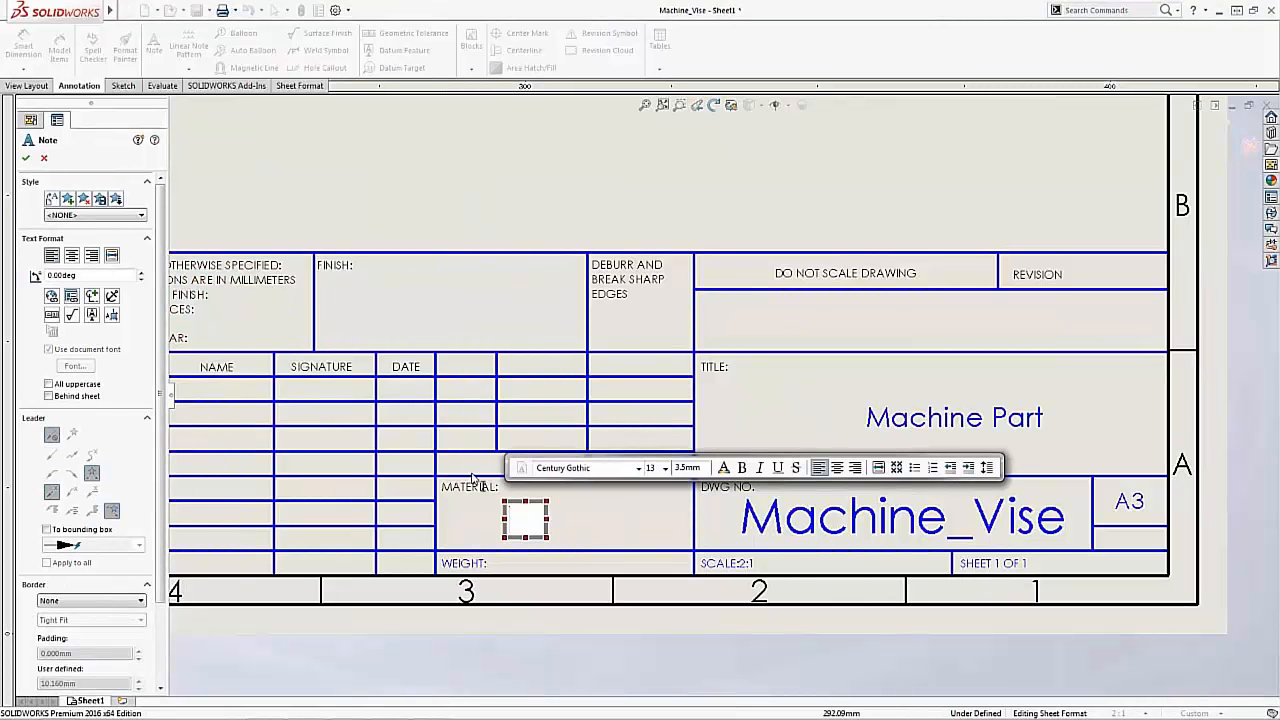
left_click(71, 296)
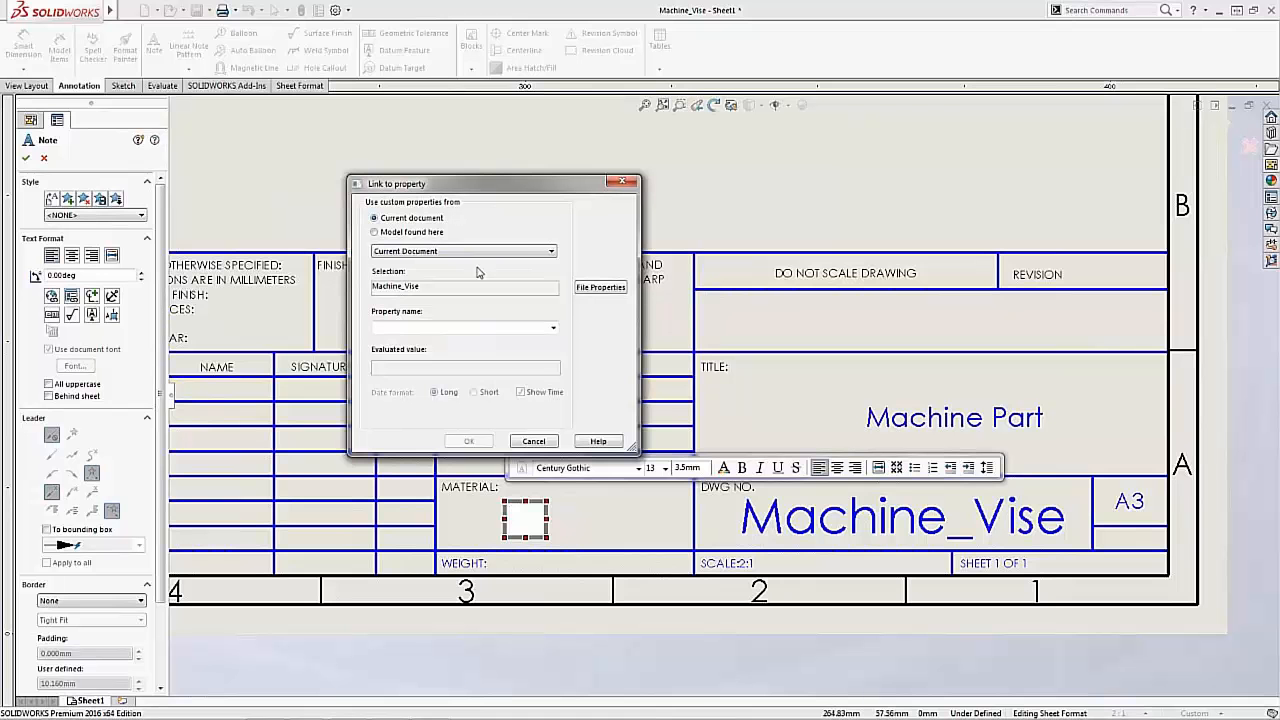
left_click(415, 234)
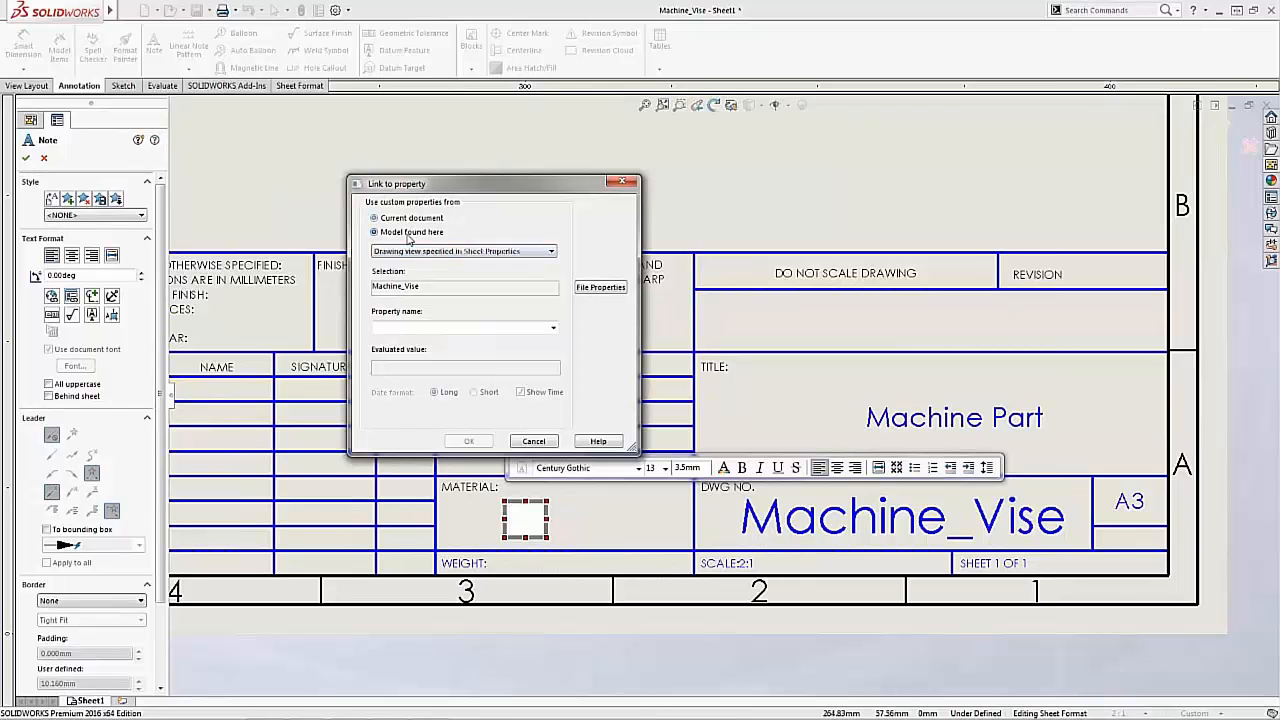
left_click(553, 331)
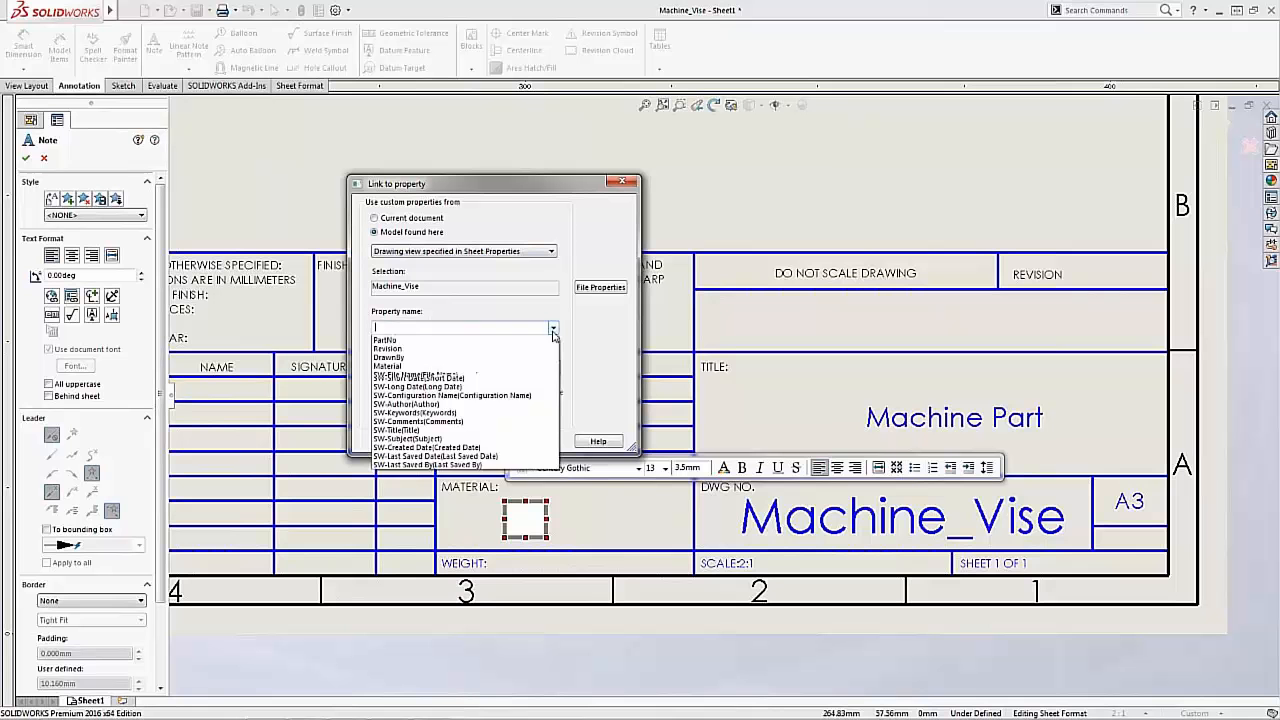
left_click(400, 375)
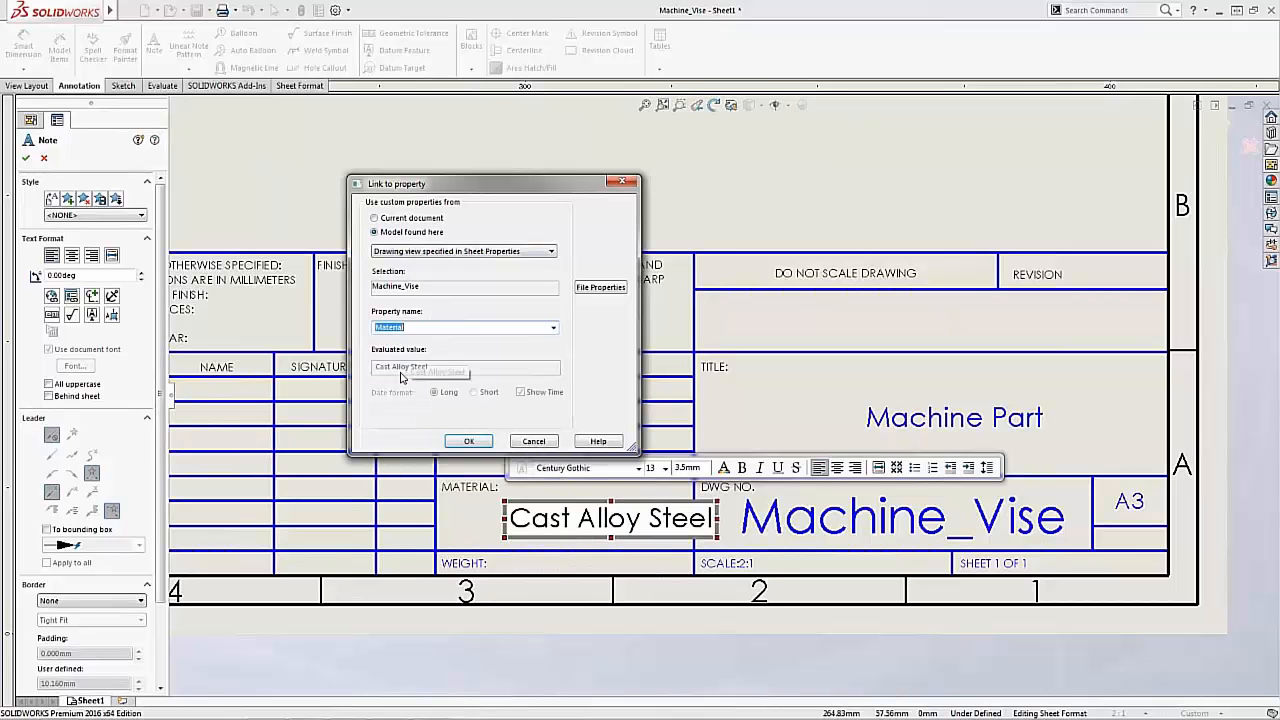
left_click(470, 441)
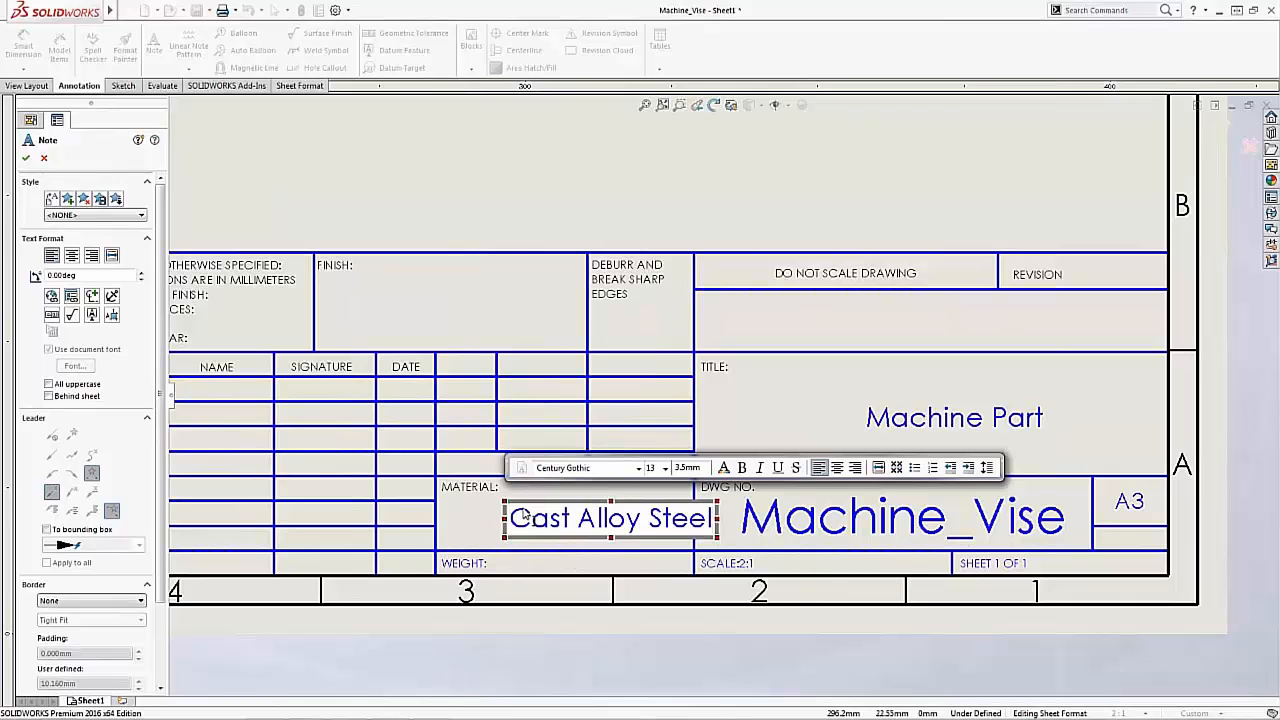
left_click(26, 157)
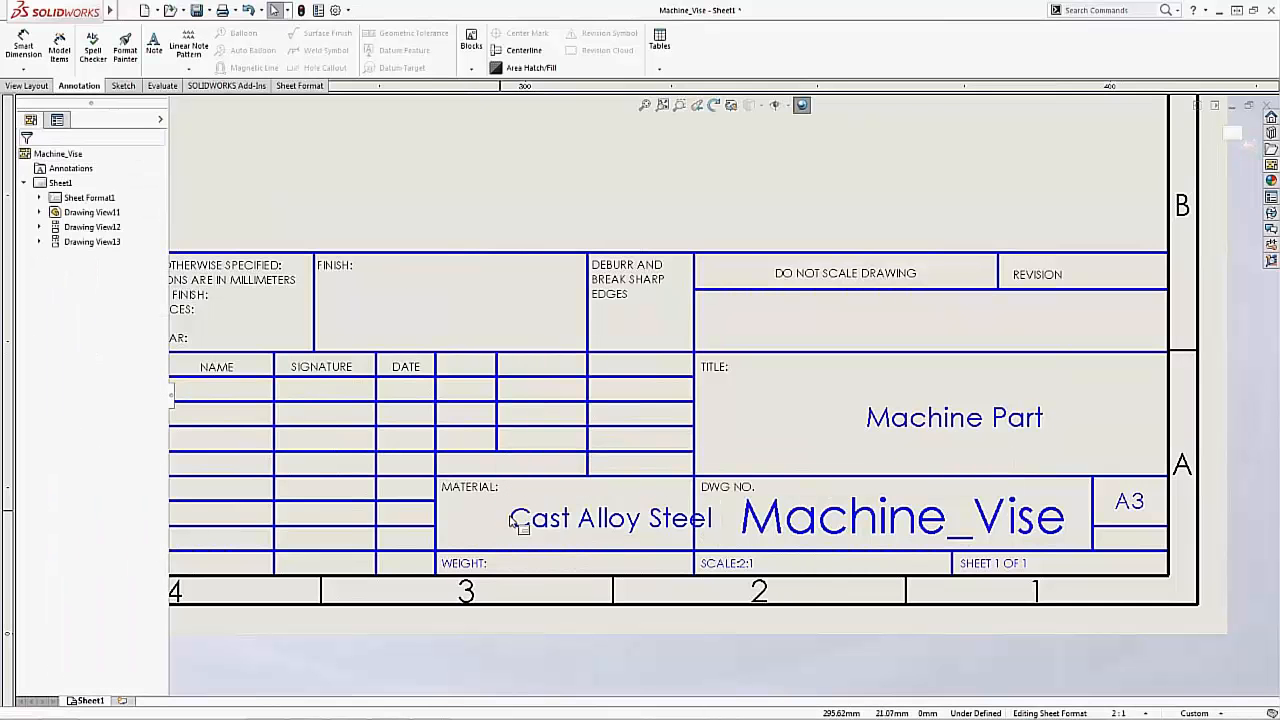
Reposition the material note inside its cell and center the description note in the TITLE cell.
left_click_drag(550, 523, 508, 520)
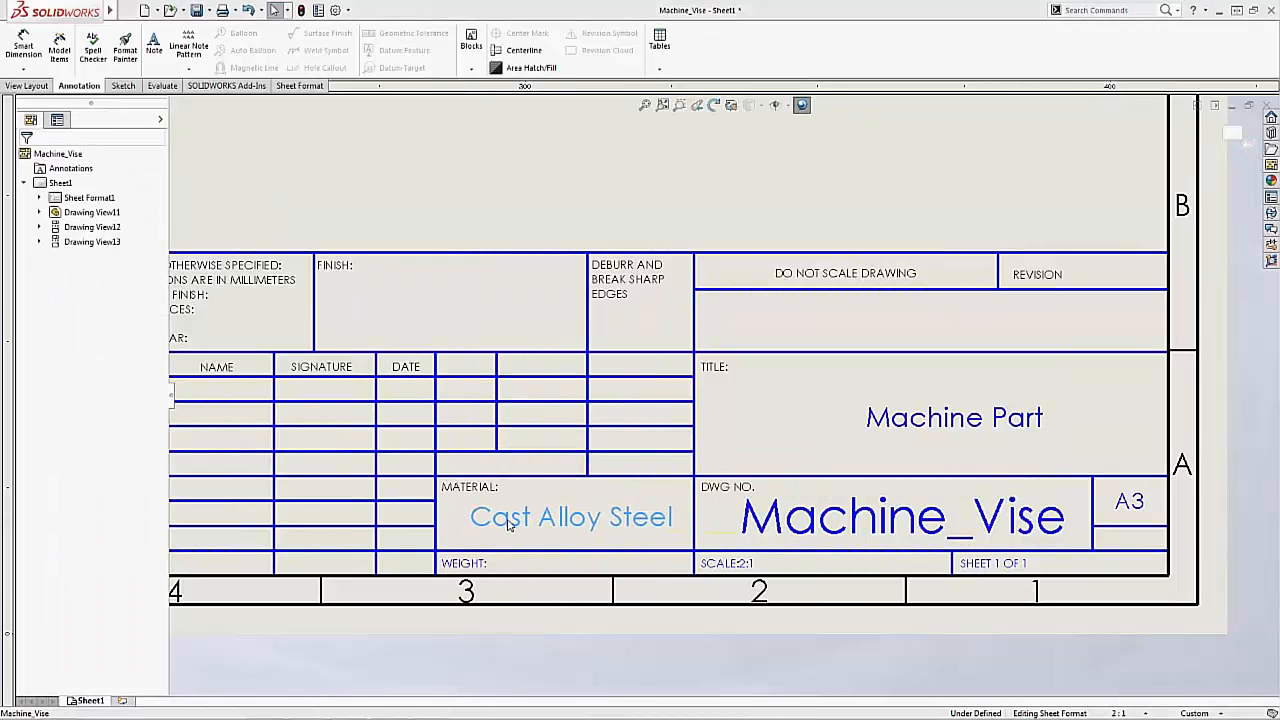
left_click(972, 430)
left_click_drag(972, 430, 940, 424)
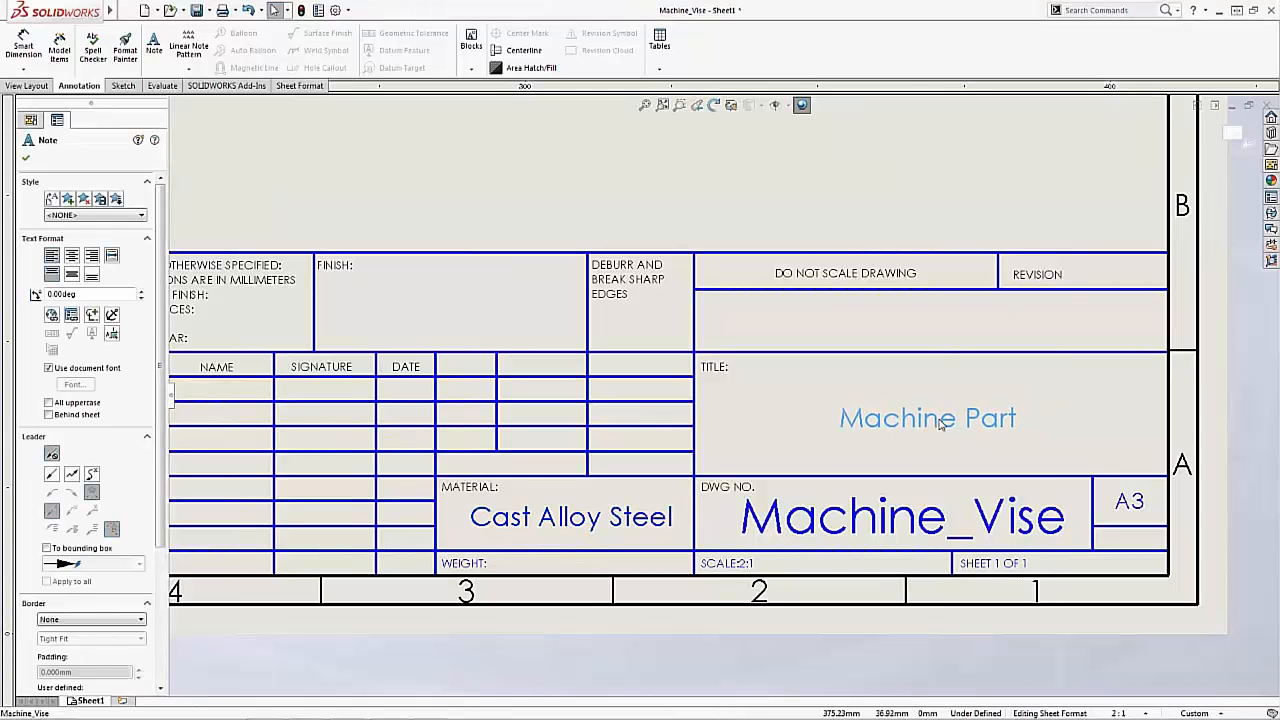
left_click(913, 203)
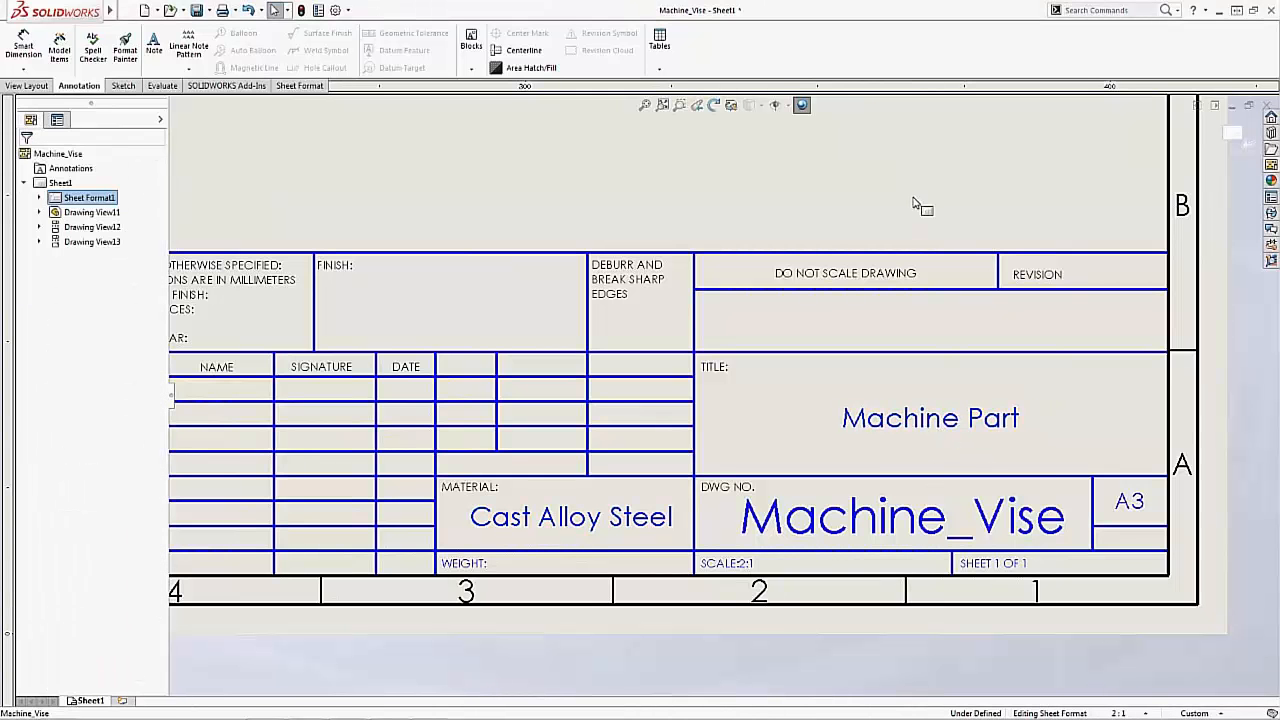
Exit sheet format editing and check the linked title block notes on the full sheet.
left_click(1233, 133)
scroll(808, 355, "up", 3)
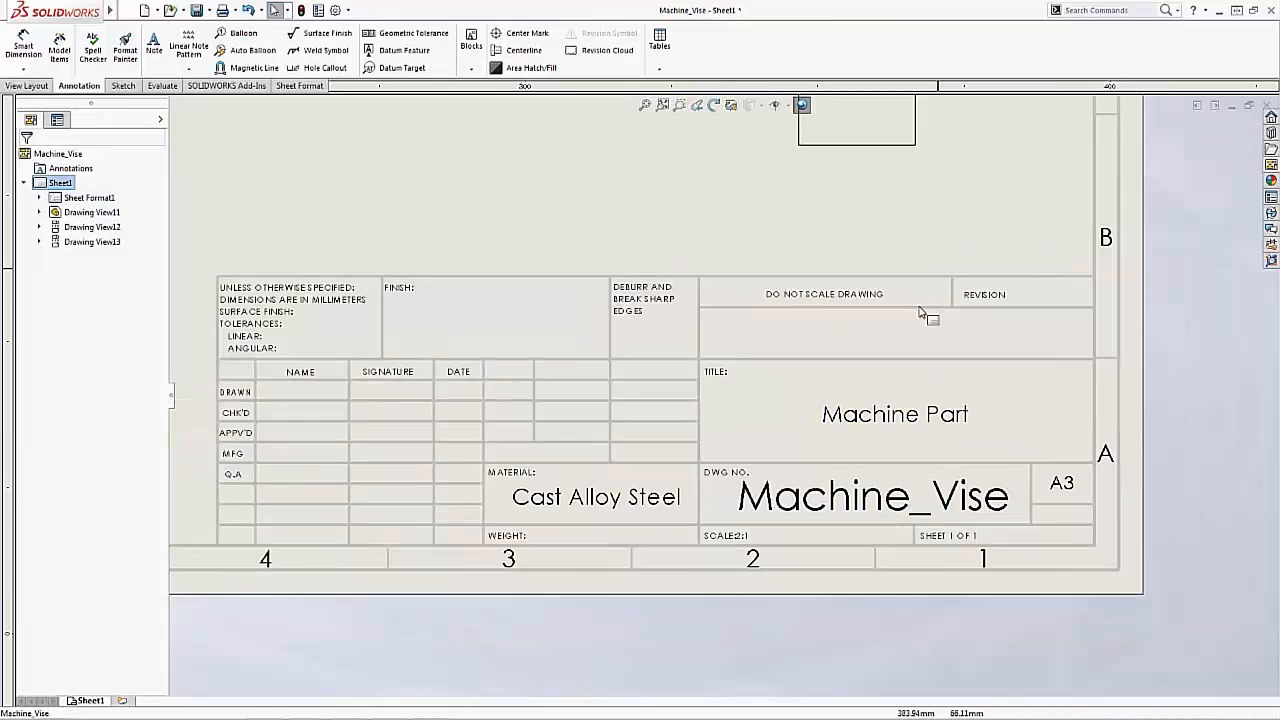
scroll(808, 355, "up", 5)
scroll(600, 275, "down", 3)
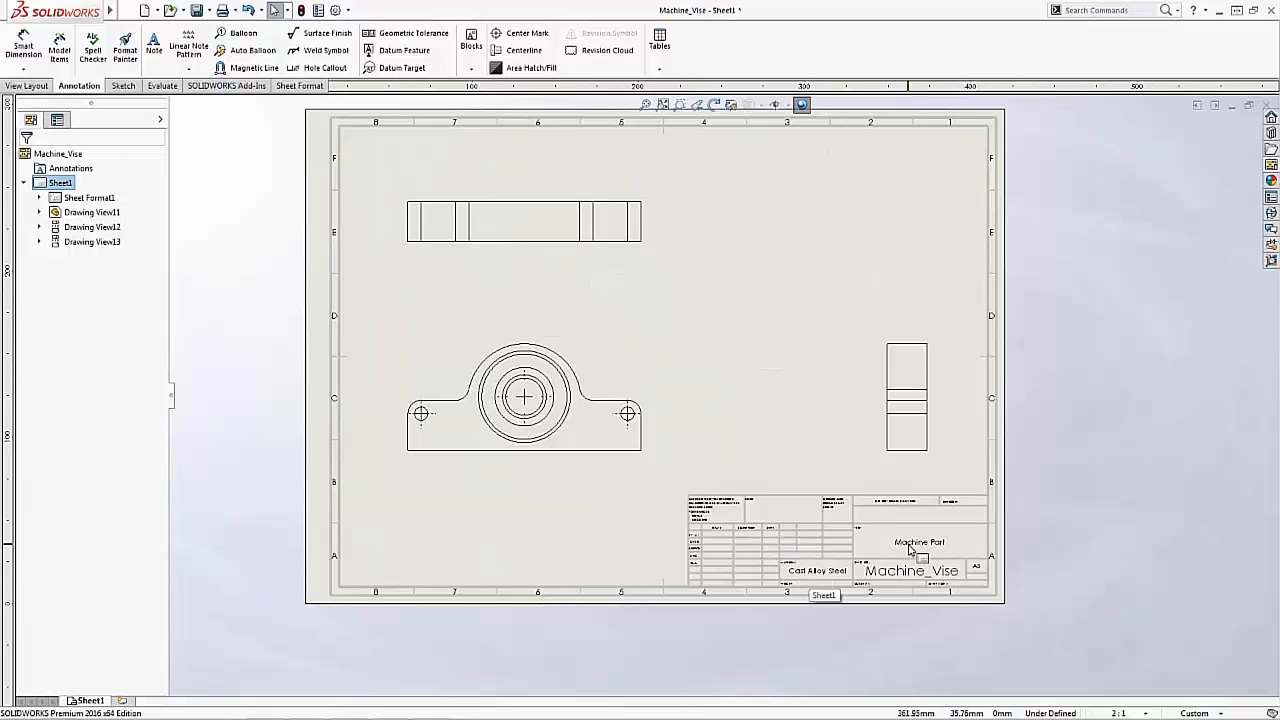
Delete the front, top and side views of Machine_Vise from the sheet.
left_click(603, 346)
key("Delete")
left_click(653, 223)
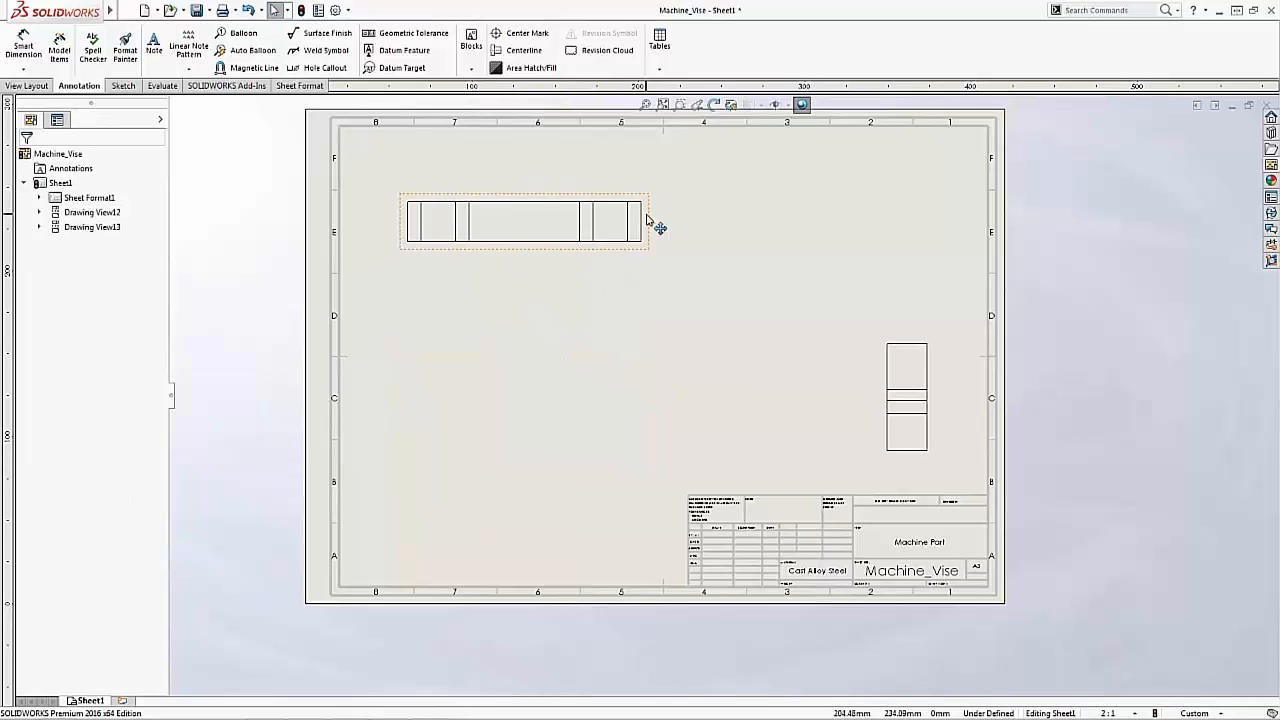
key("Delete")
left_click(912, 341)
key("Delete")
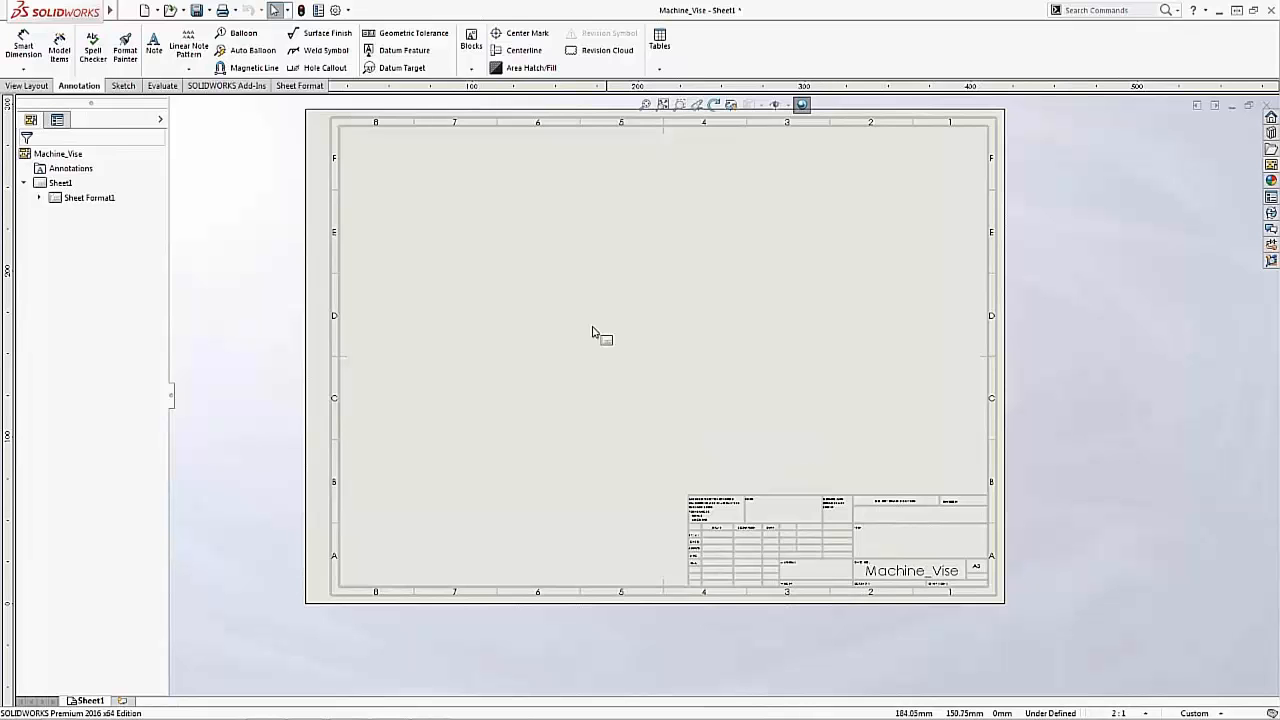
scroll(590, 298, "down", 1)
scroll(590, 298, "up", 1)
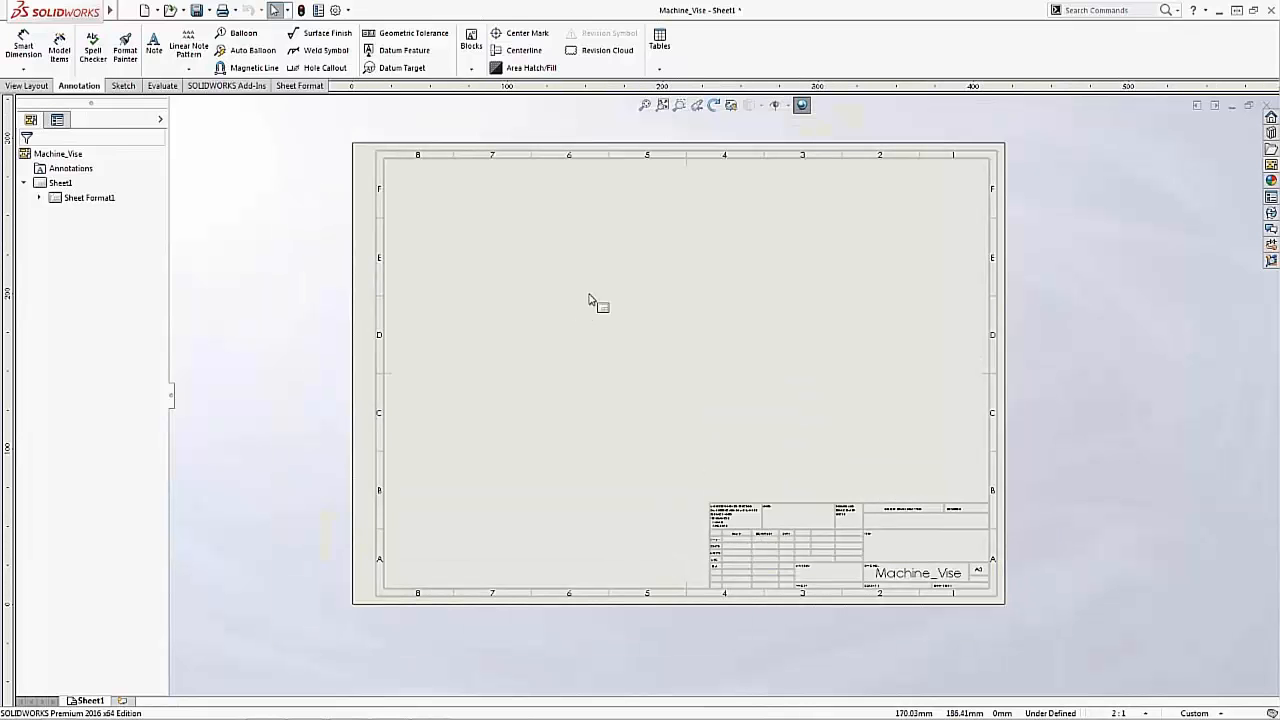
Save the empty drawing as a Drawing Templates (*.drwdot) file named CustomDrawing in the SOLIDWORKS 2016 templates folder.
left_click(127, 11)
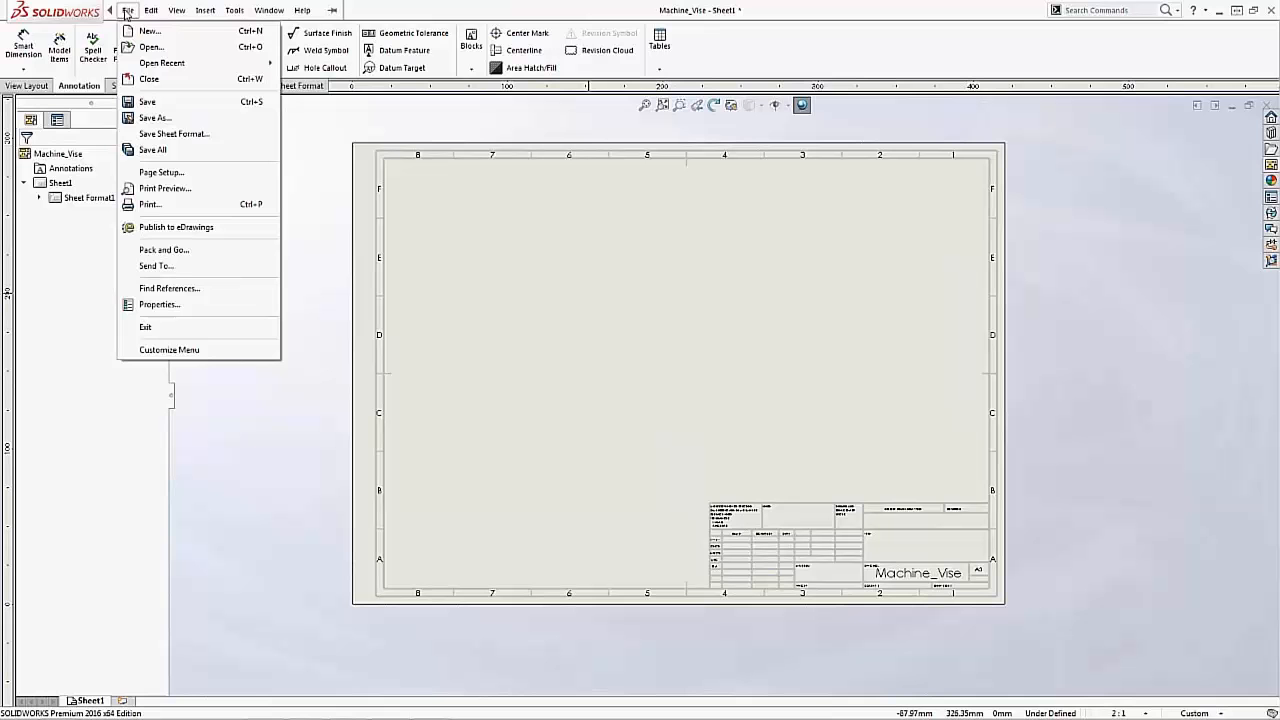
left_click(155, 118)
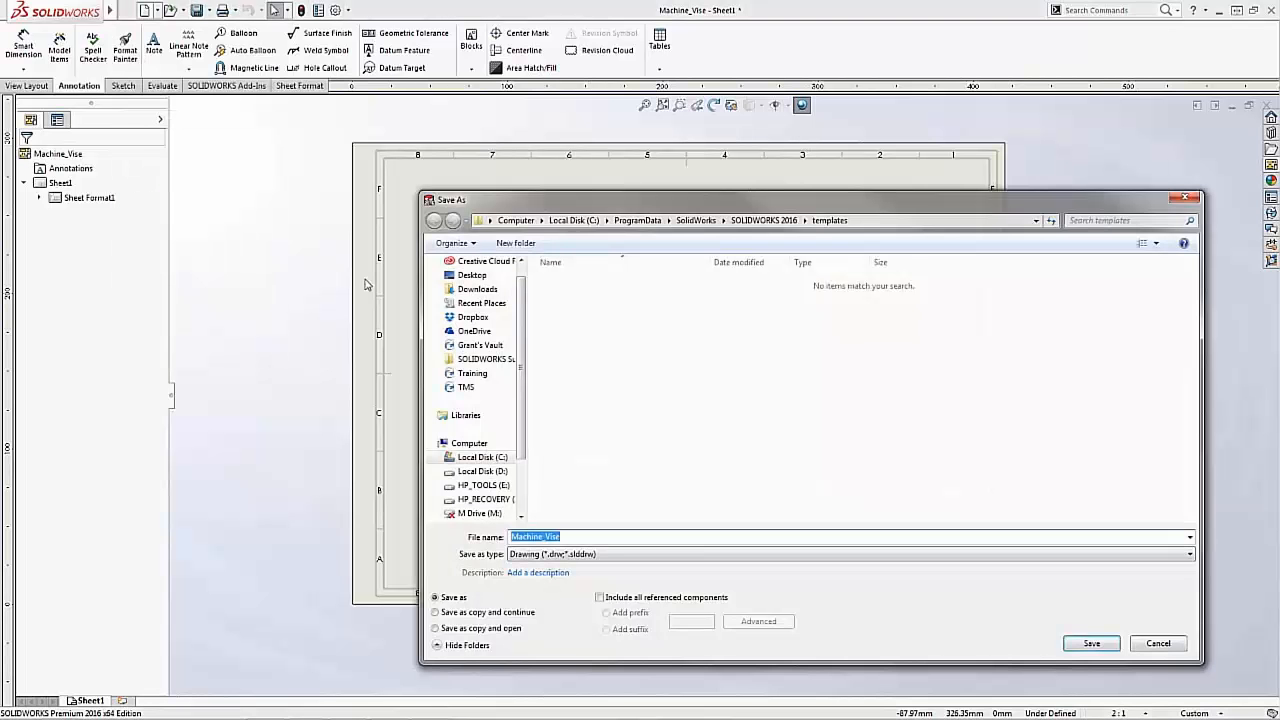
left_click(552, 556)
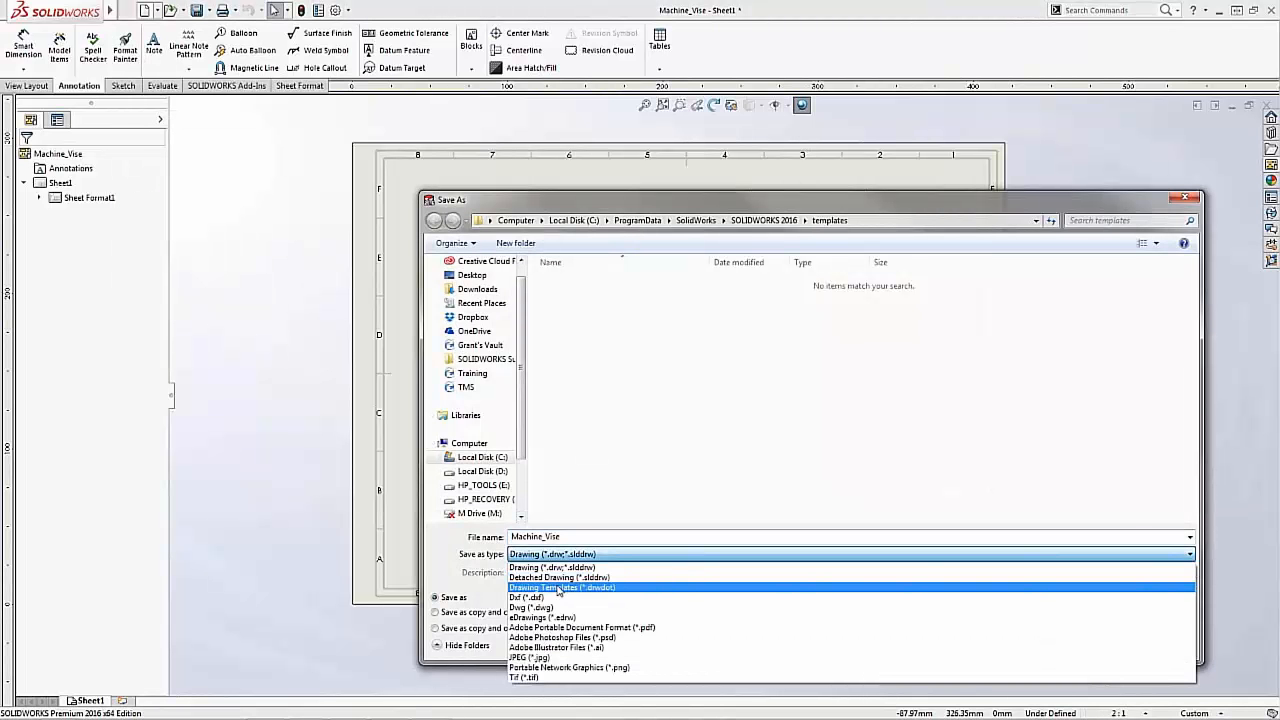
left_click(559, 588)
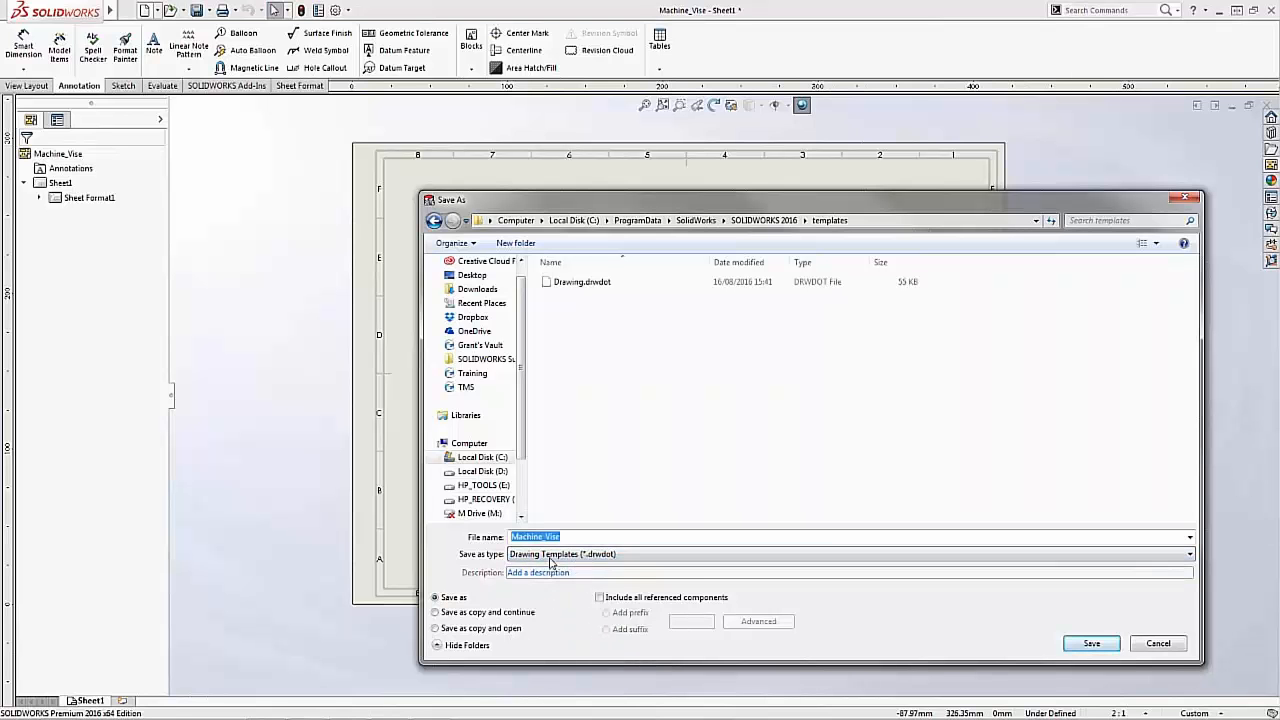
left_click_drag(577, 536, 485, 522)
type("Cus")
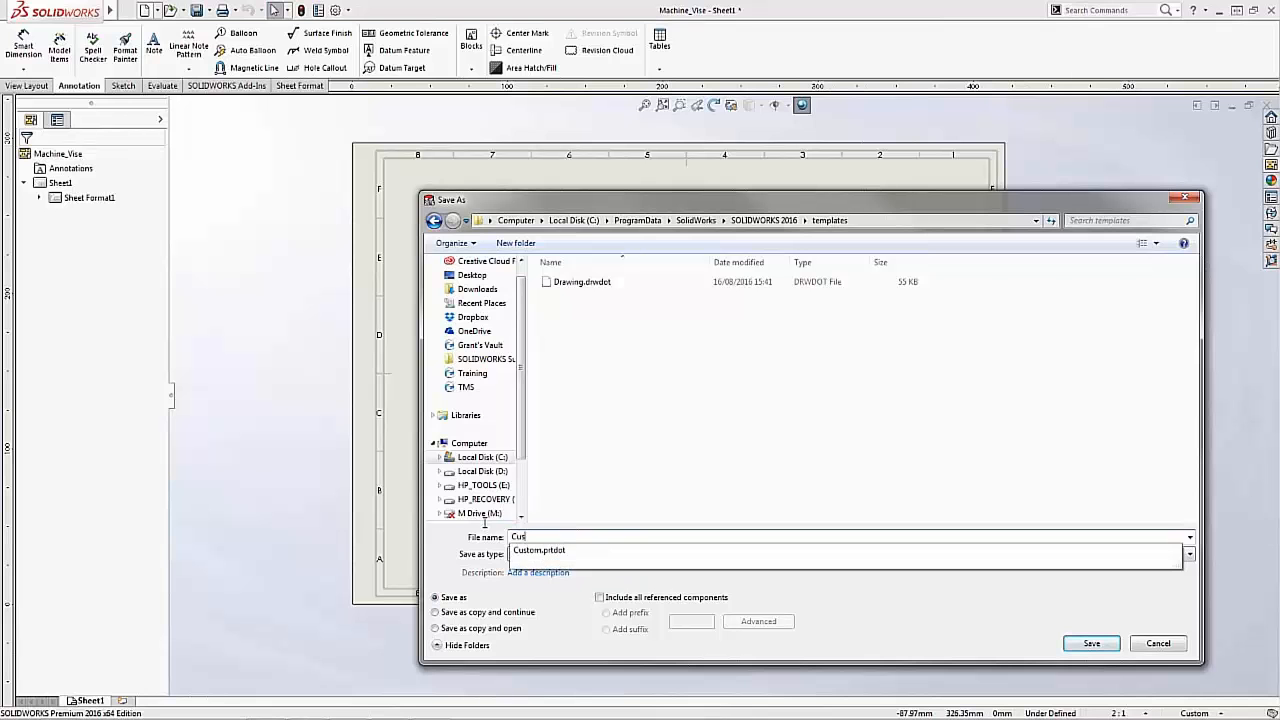
type("tomDrawing")
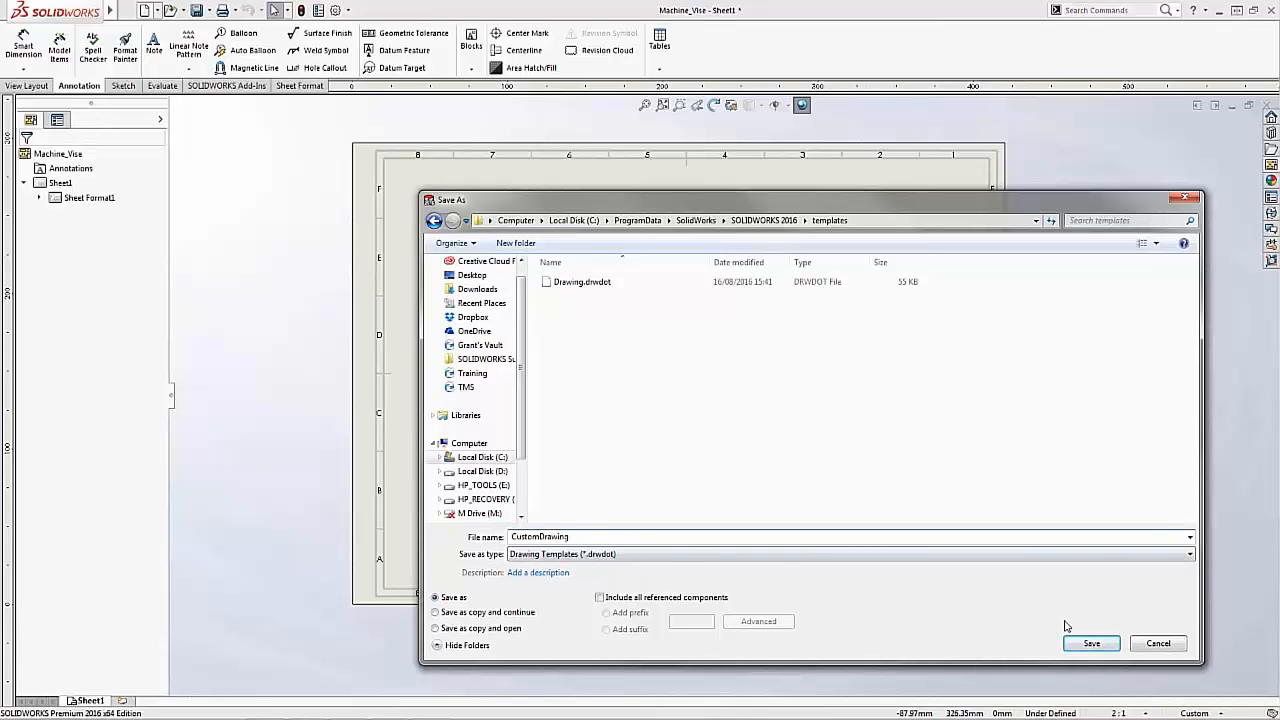
left_click(1091, 643)
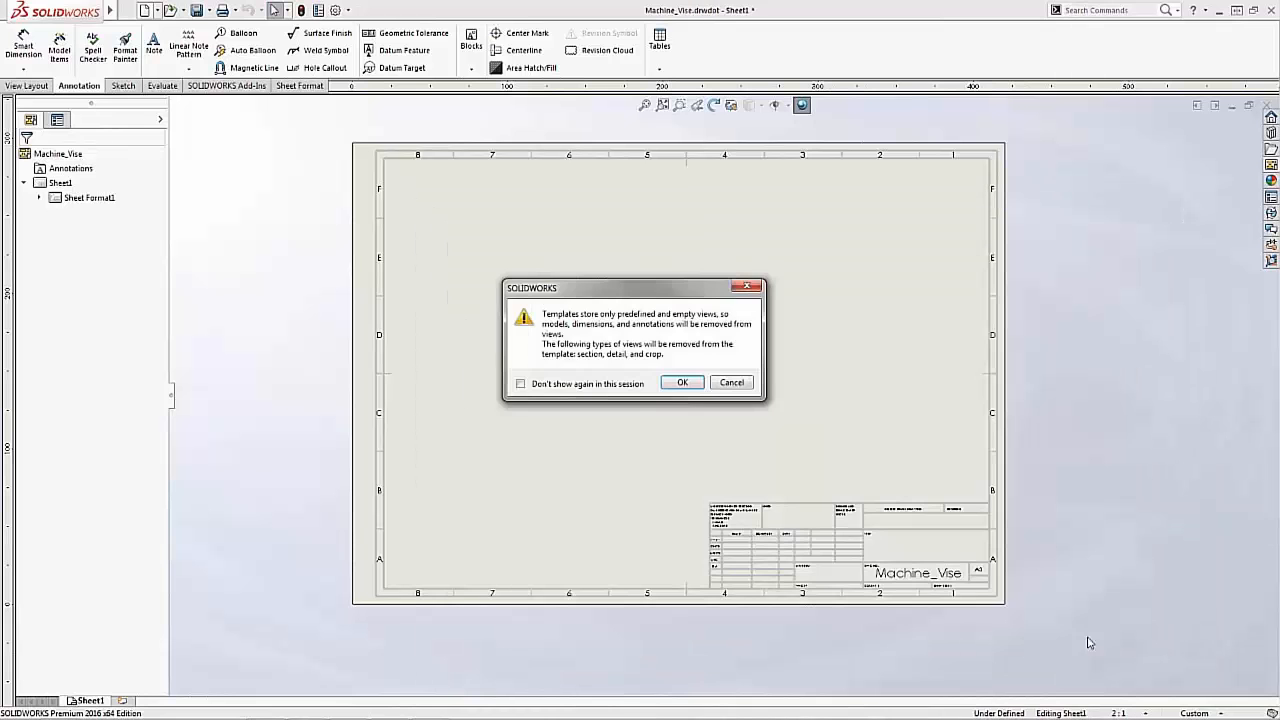
left_click(680, 384)
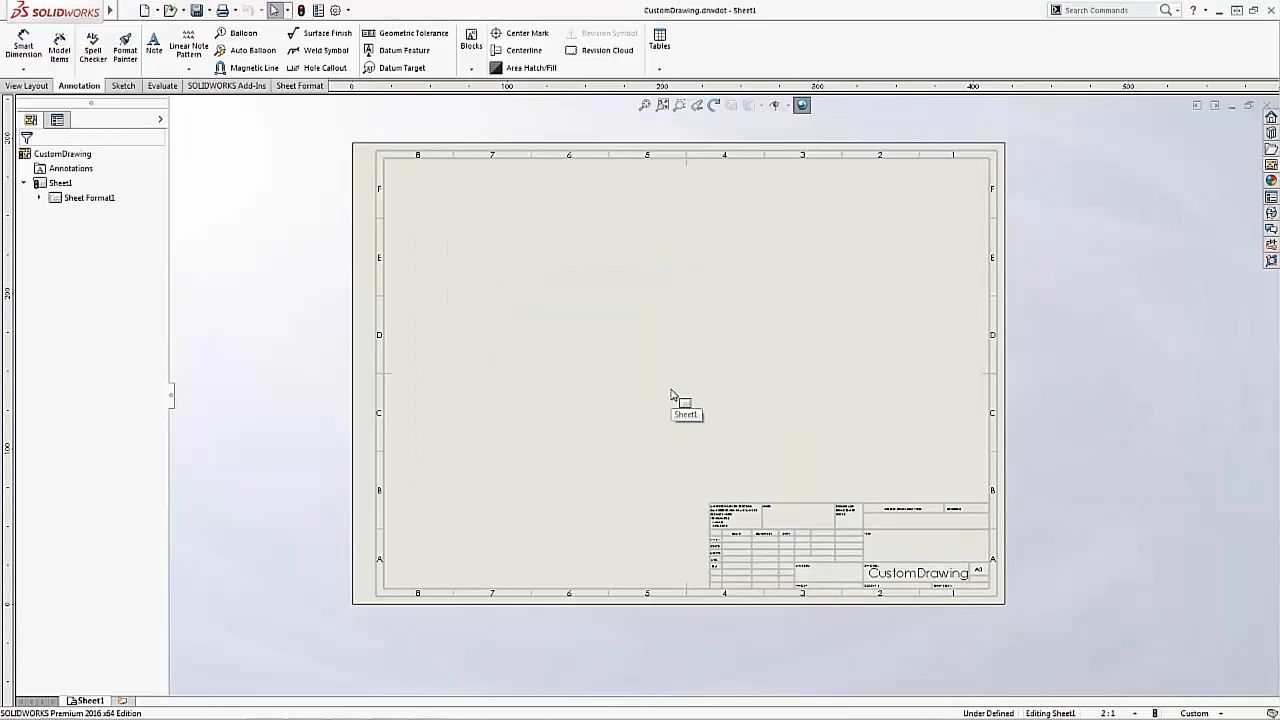
Close the CustomDrawing template and the Machine_Vise part.
left_click(671, 394)
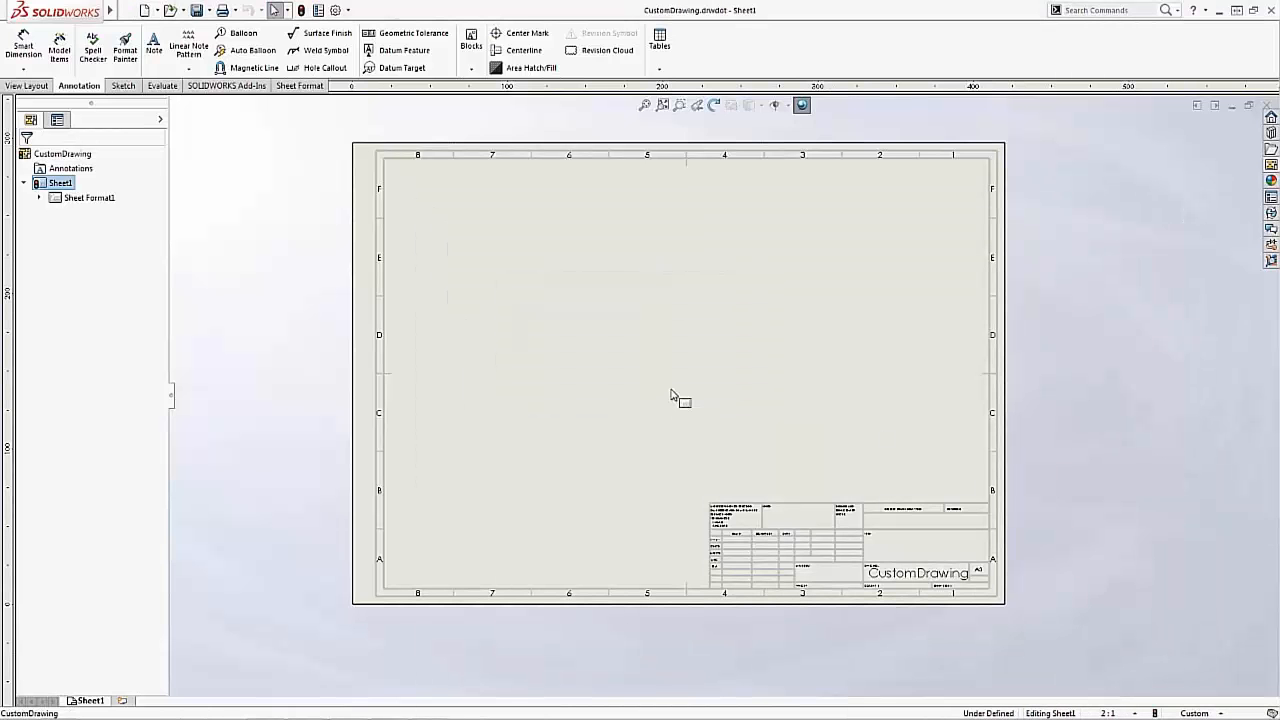
left_click(1266, 106)
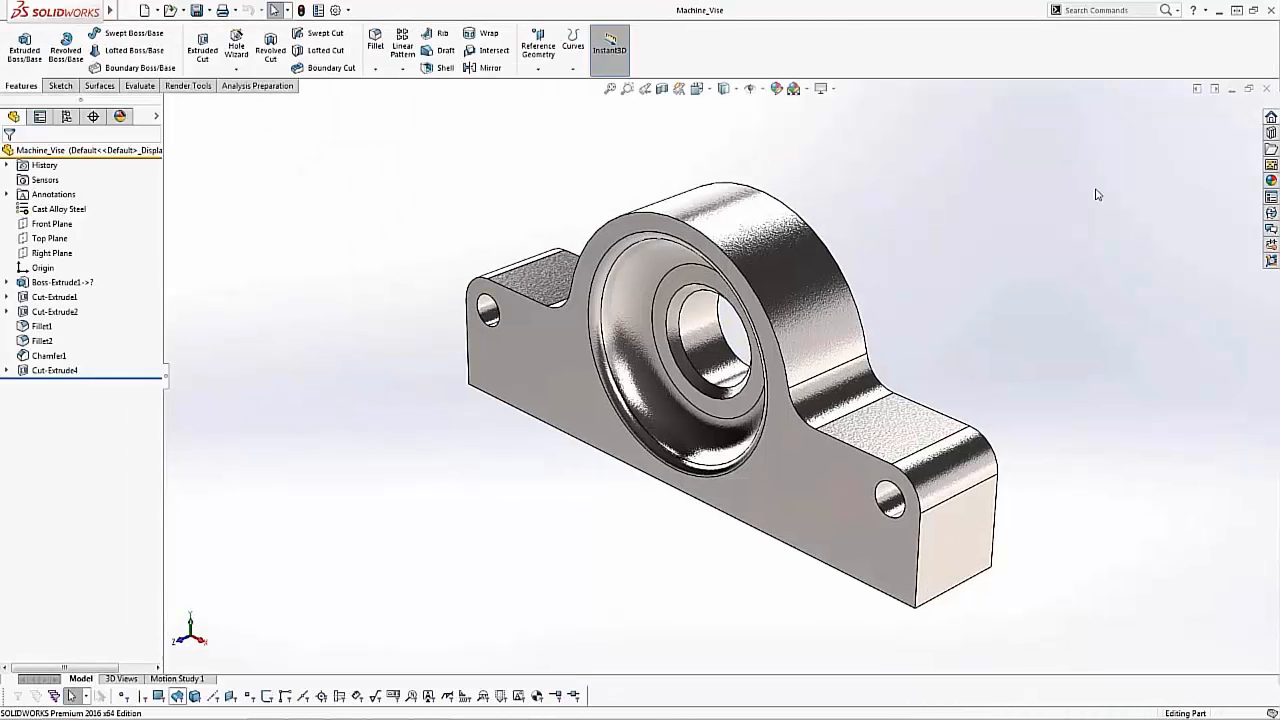
left_click(1266, 88)
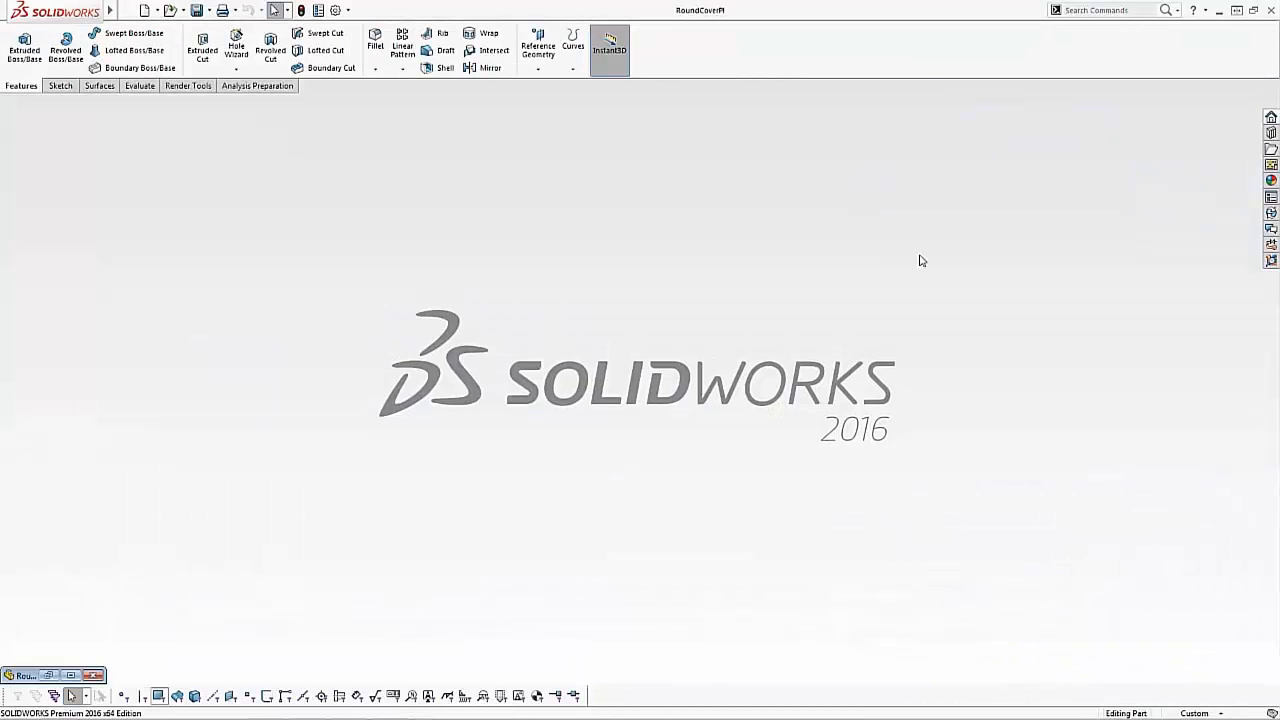
Create a new drawing from the CustomDrawing template without placing a model view.
key("ctrl+n")
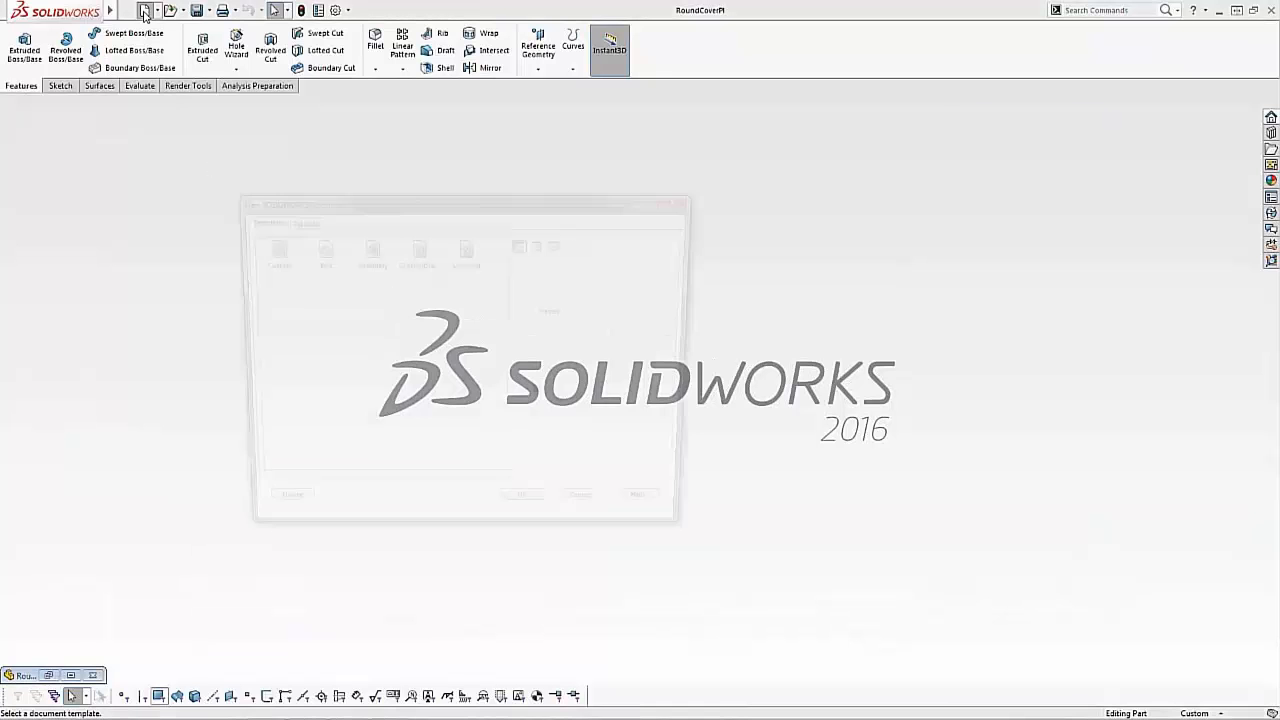
left_click(416, 251)
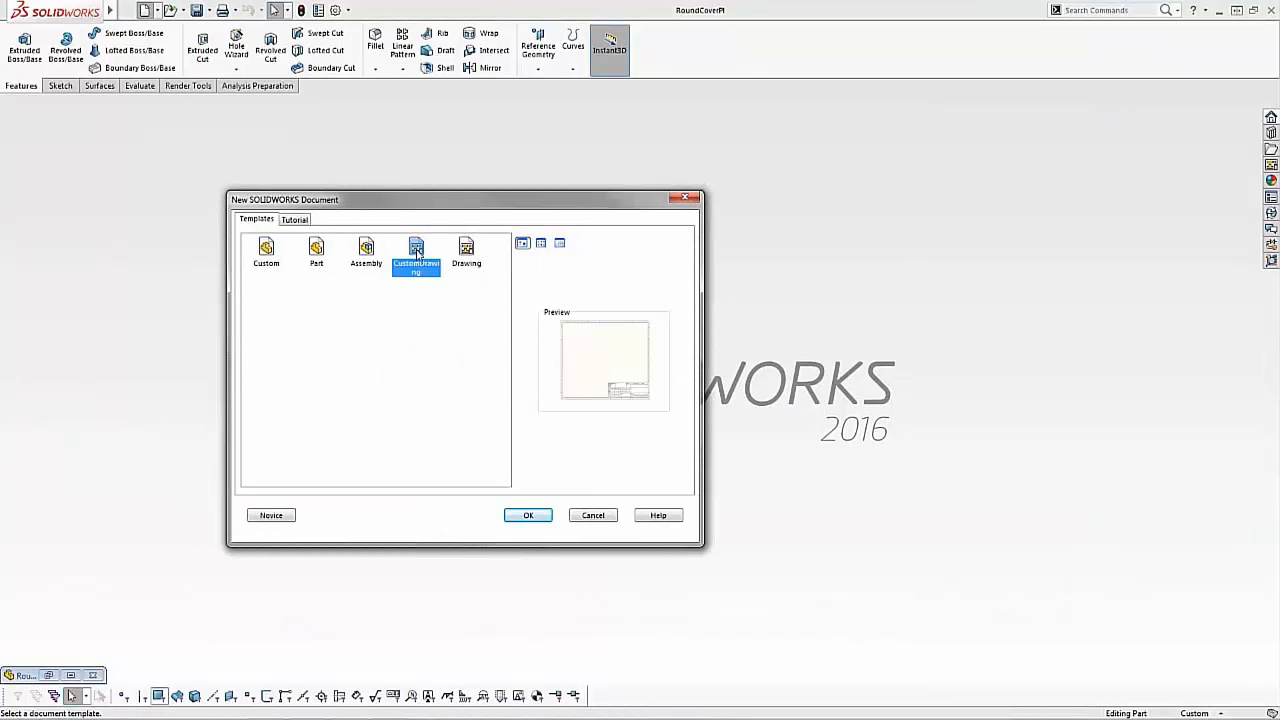
left_click(528, 515)
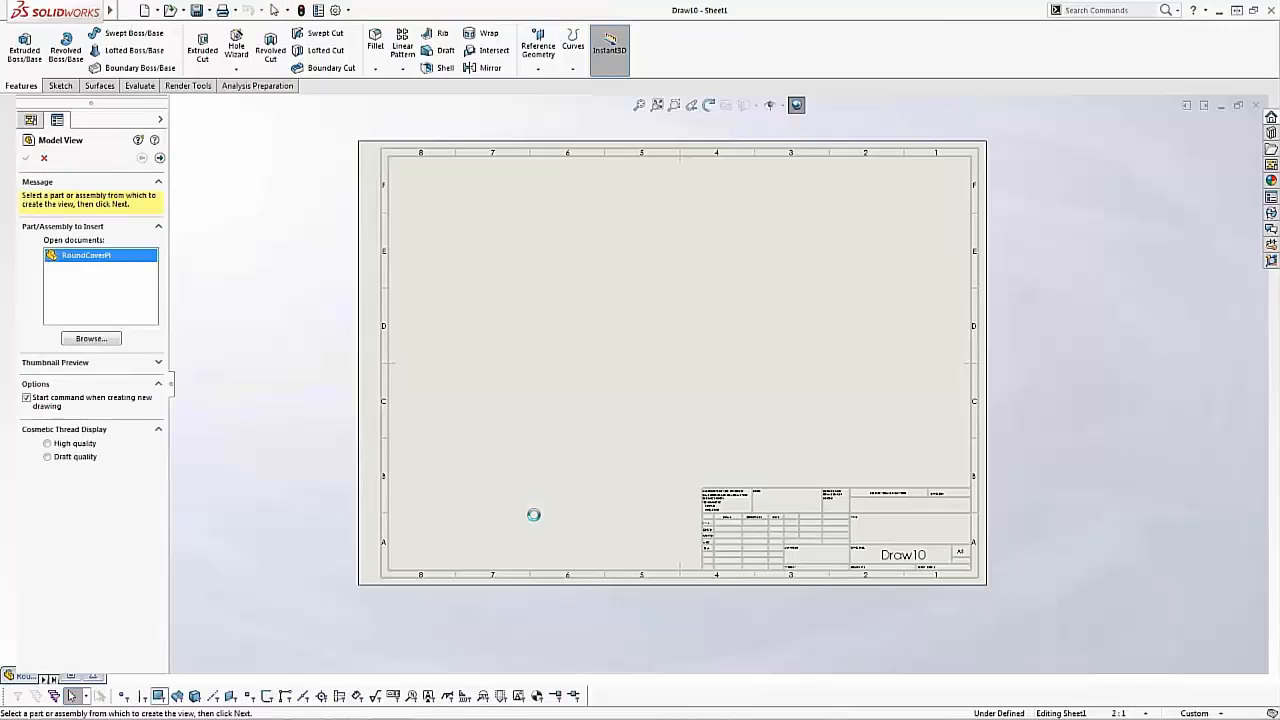
left_click(44, 158)
Insert the standard three views of RoundCoverPl and check the linked title, material and drawing number notes in the title block.
left_click(20, 48)
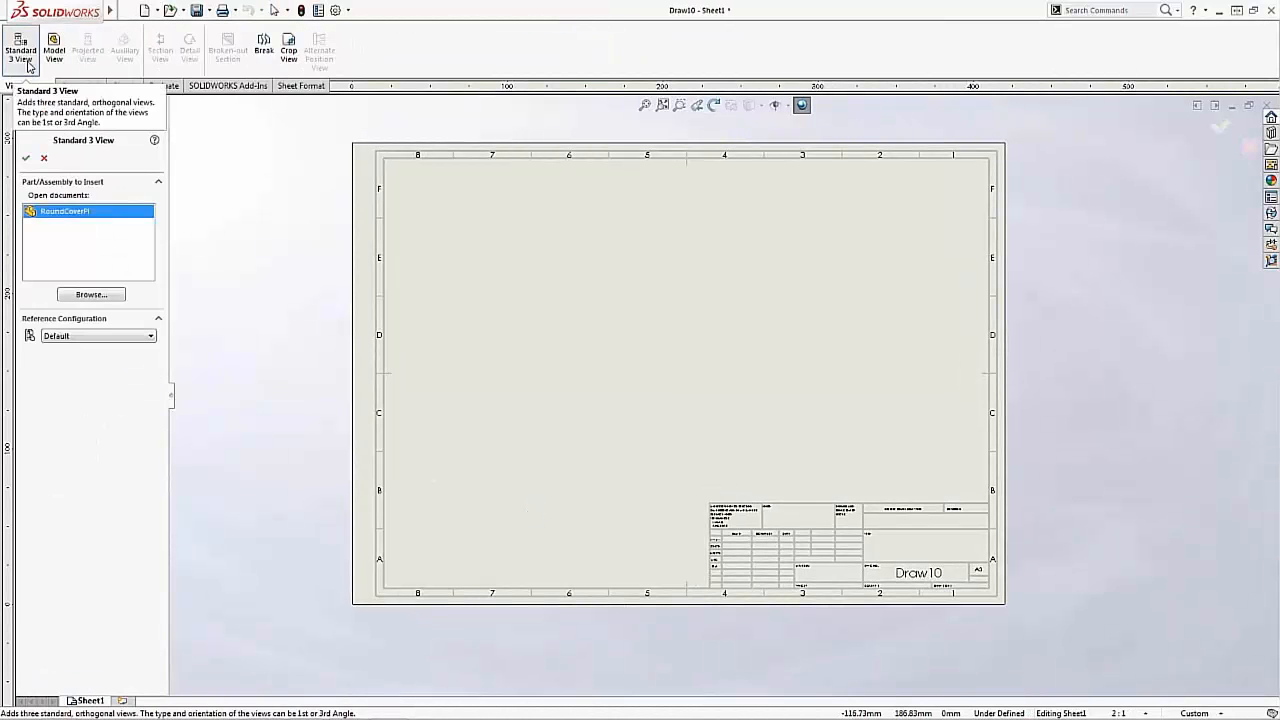
left_click(26, 158)
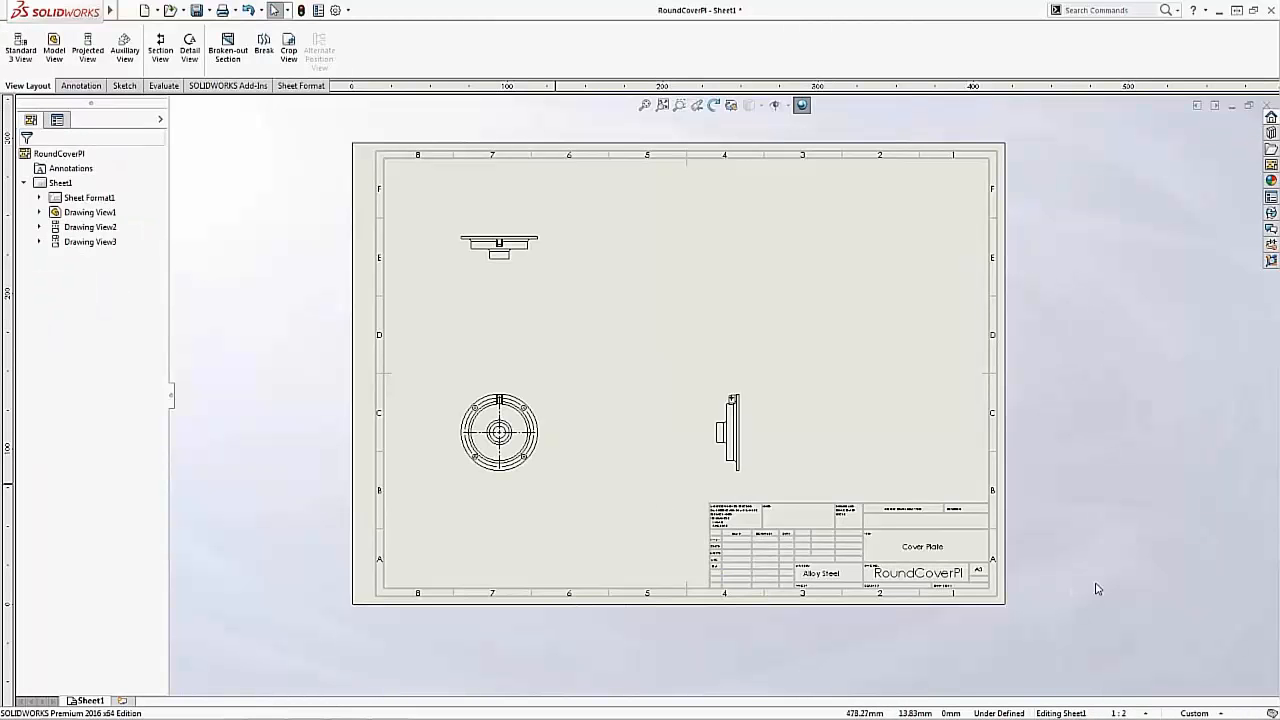
scroll(890, 575, "down", 3)
scroll(849, 512, "down", 2)
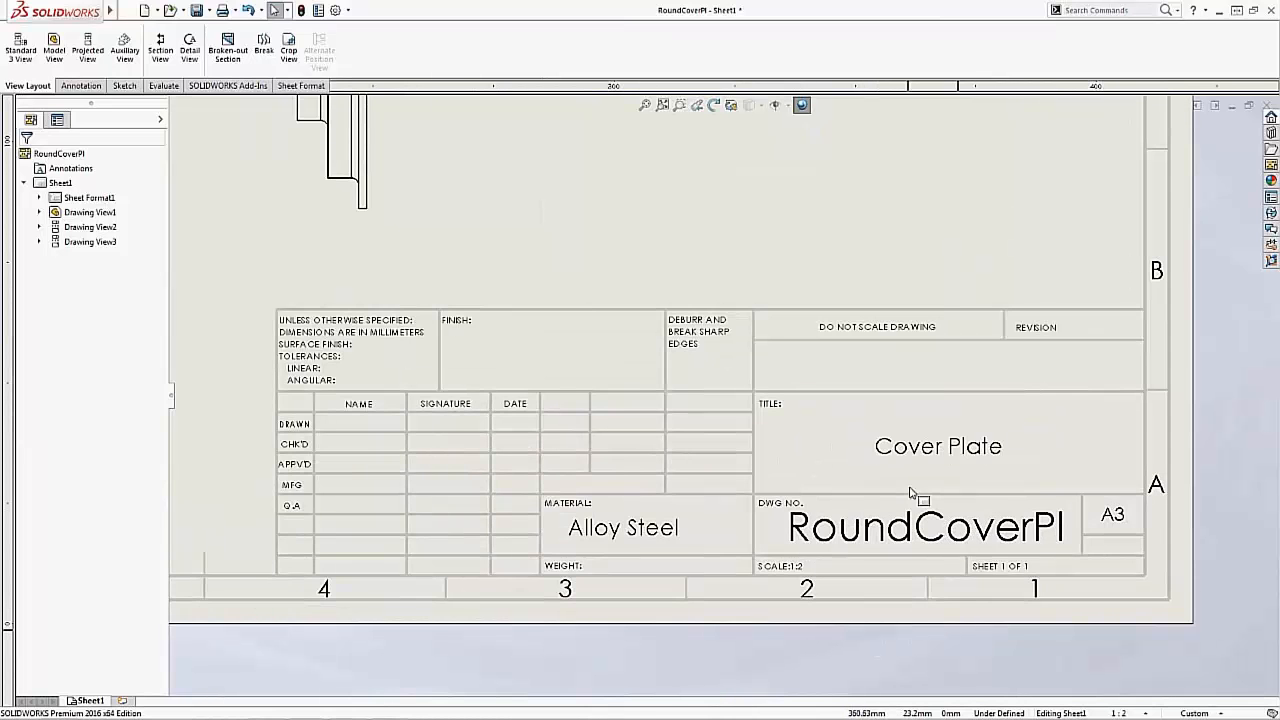
scroll(700, 360, "up", 5)
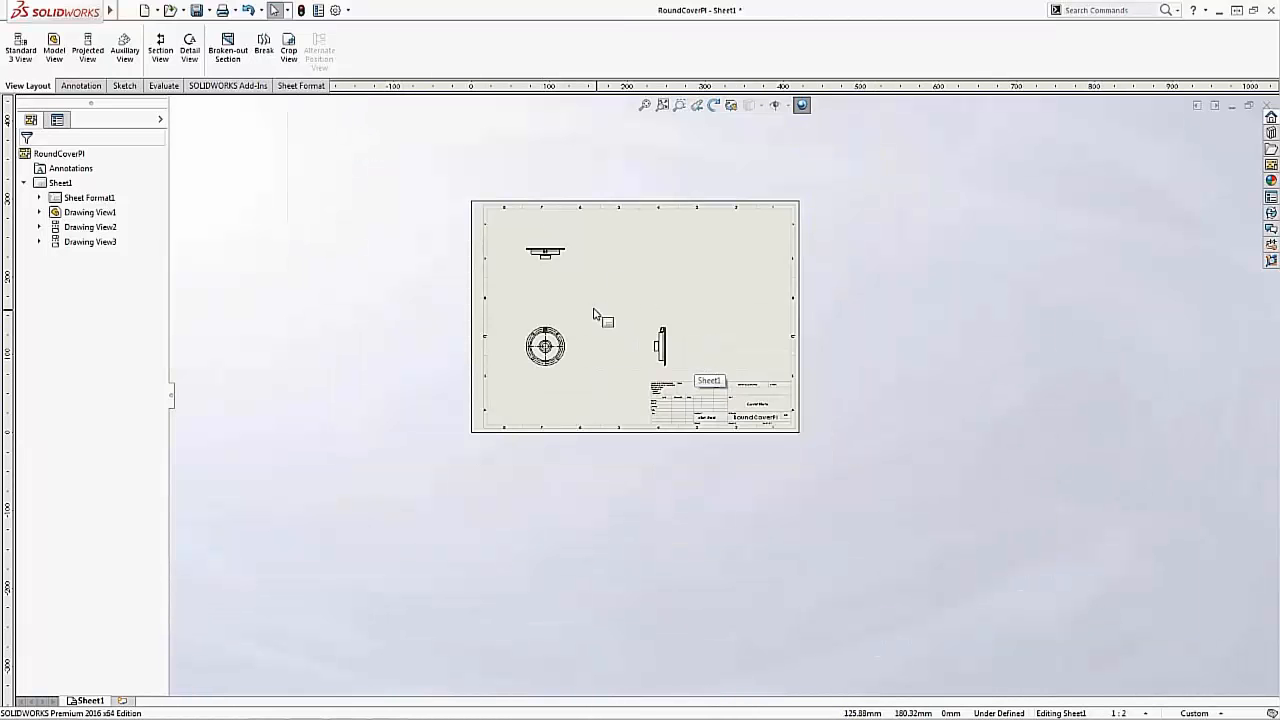
scroll(694, 290, "down", 5)
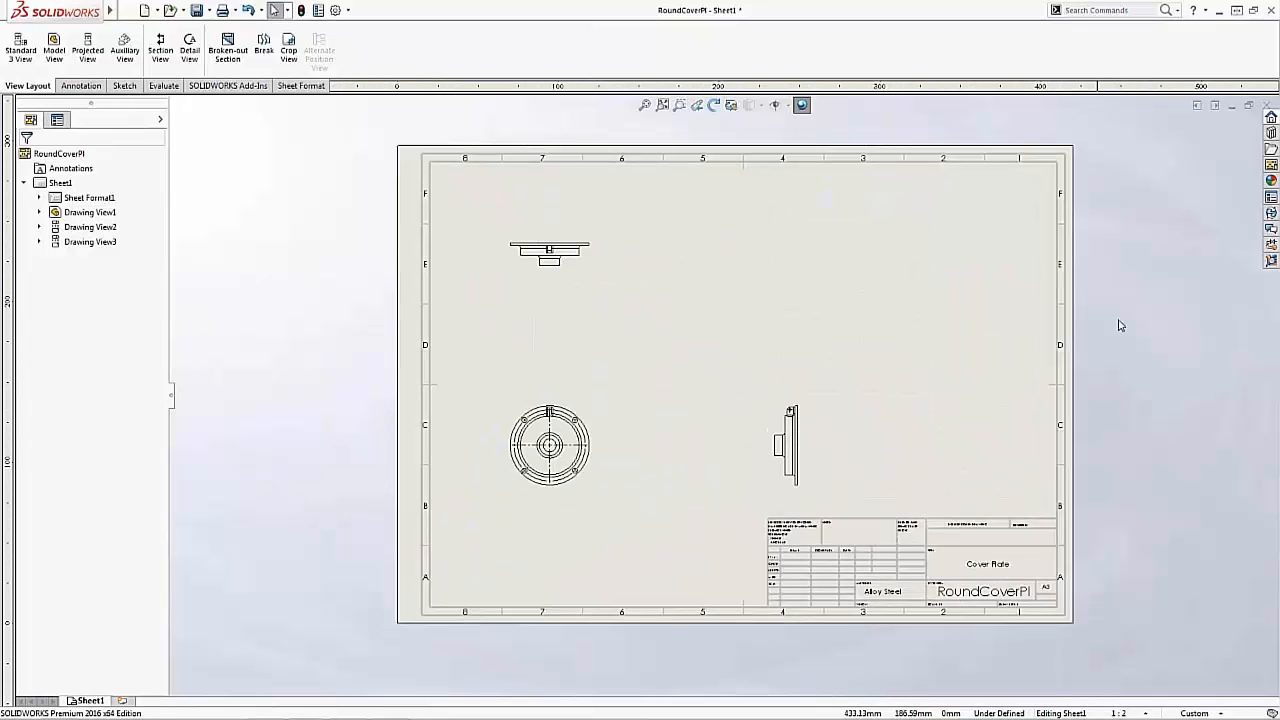